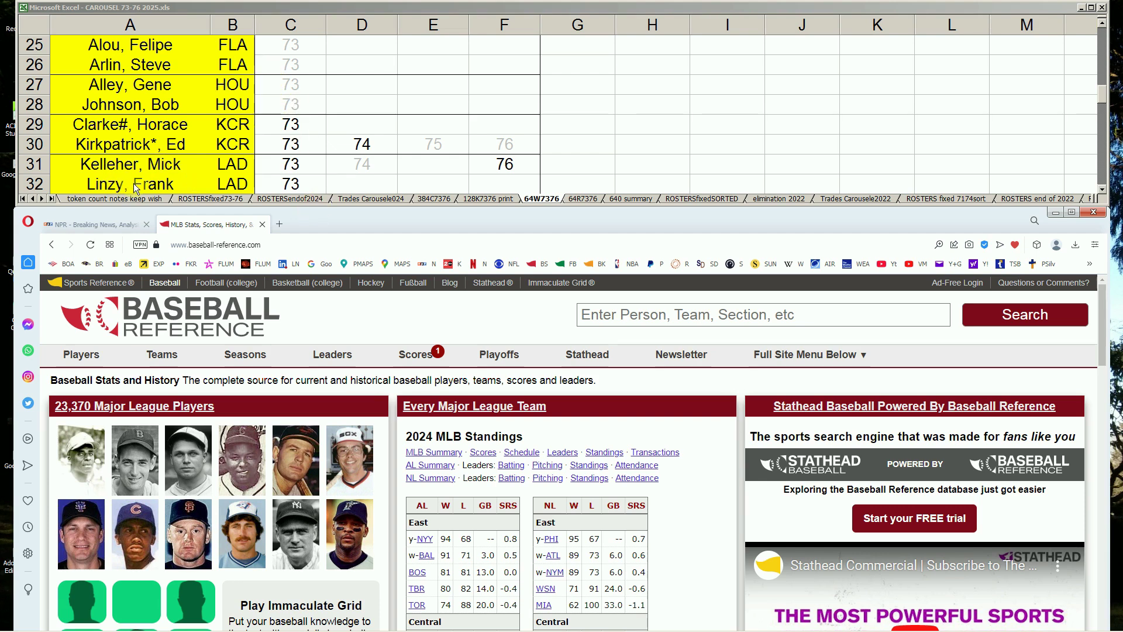
- Review the 73–76 season entries of the players in rows 28 to 32, including the KCR and LAD pairs
left_click(294, 26)
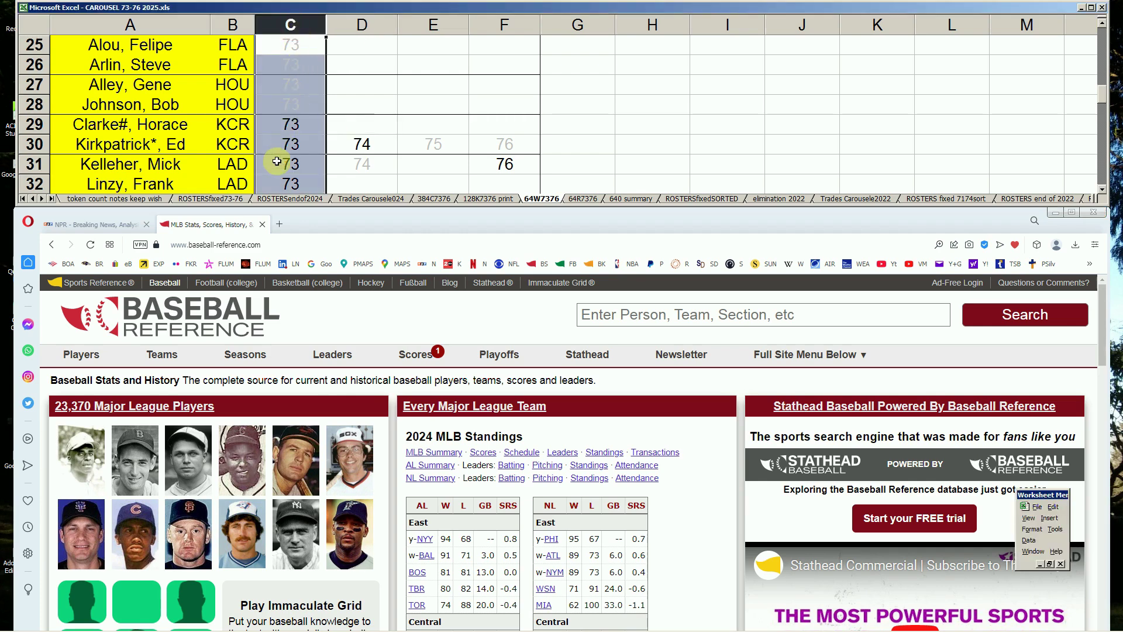
left_click(350, 103)
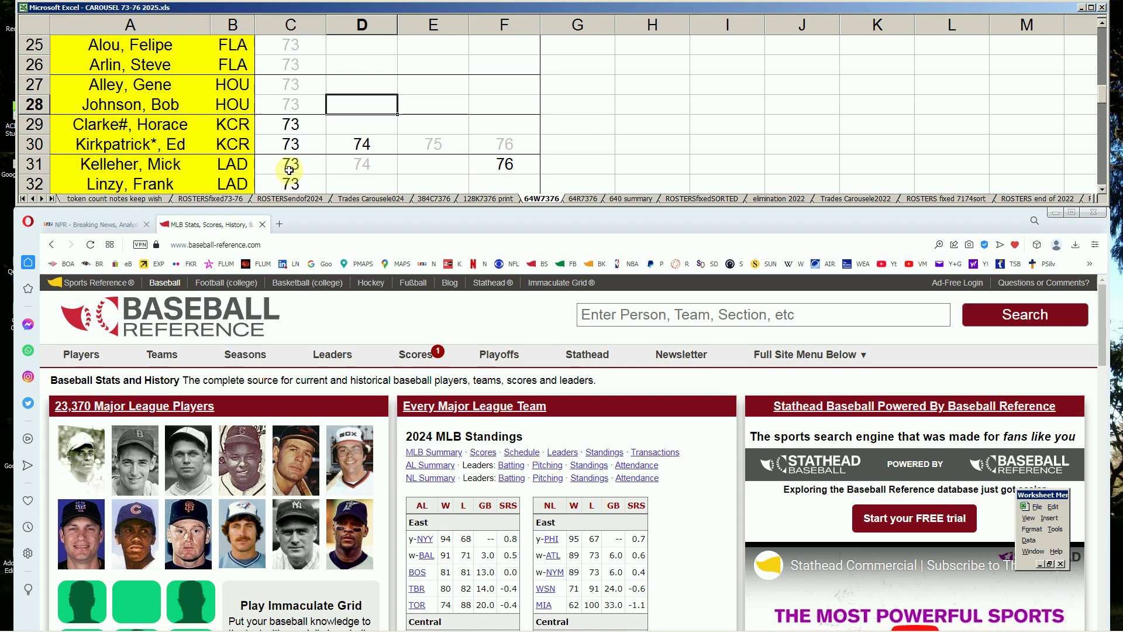
left_click(508, 165)
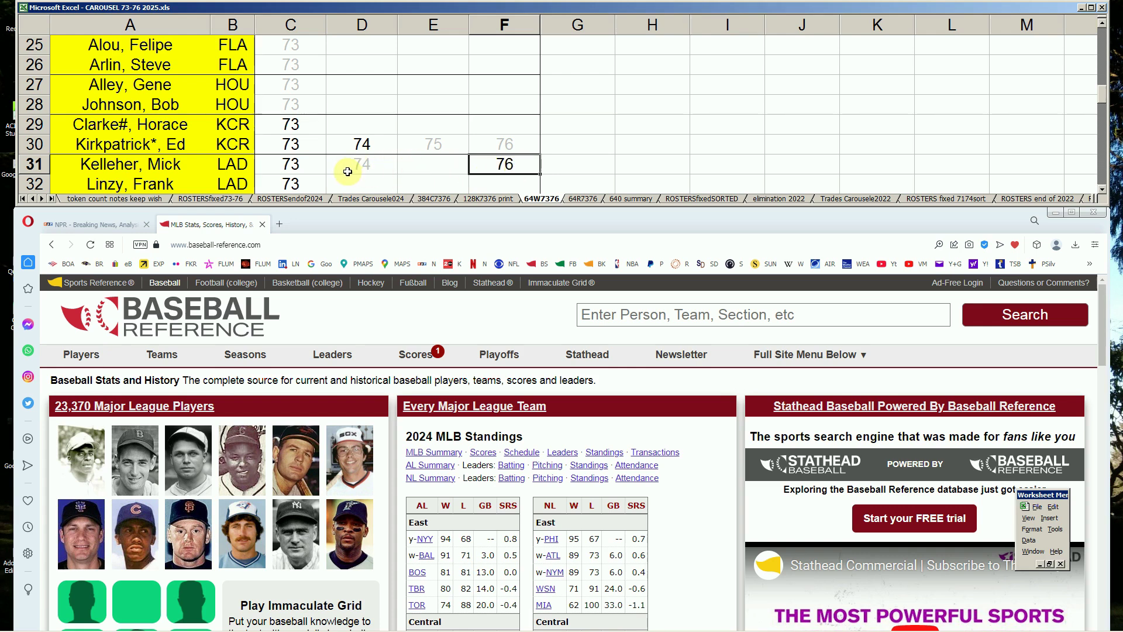
left_click(297, 183)
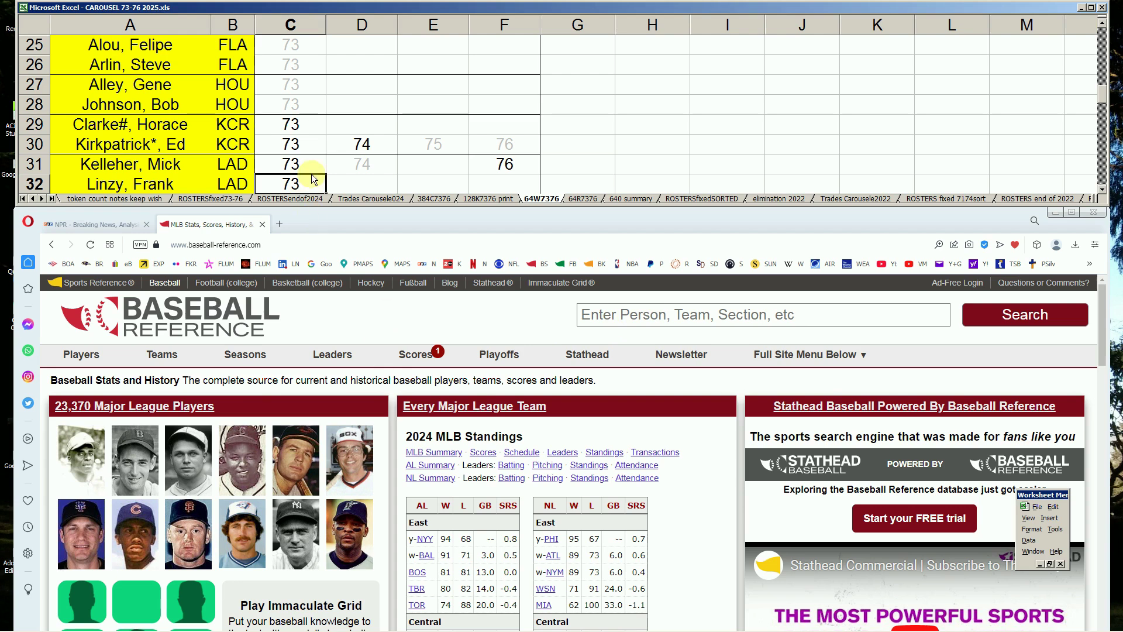
left_click(273, 148)
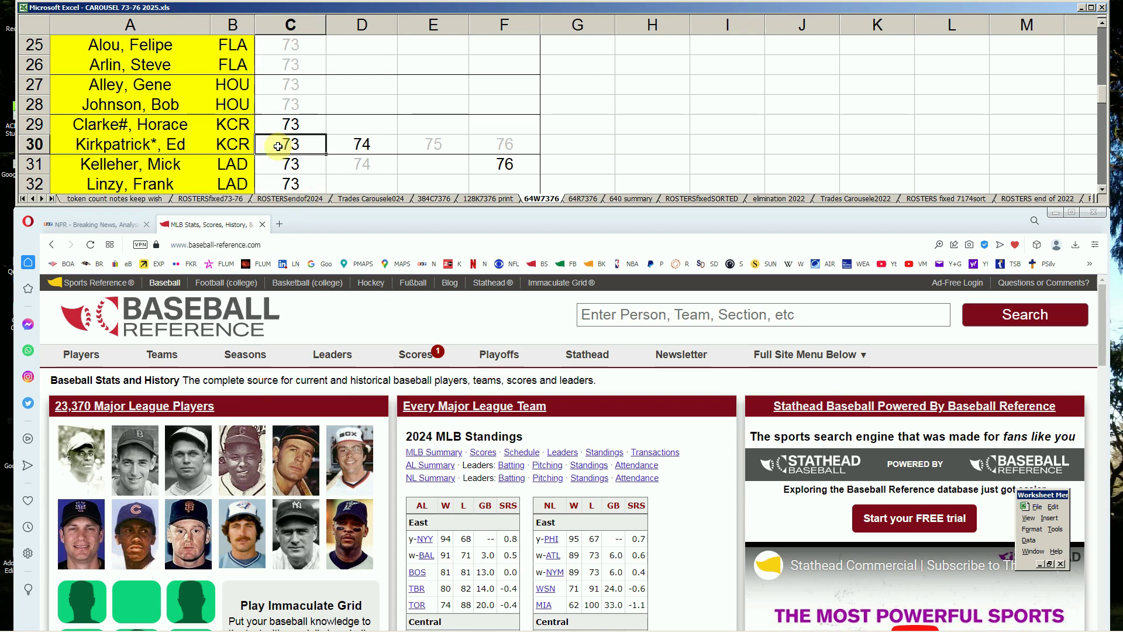
key("Page_Down")
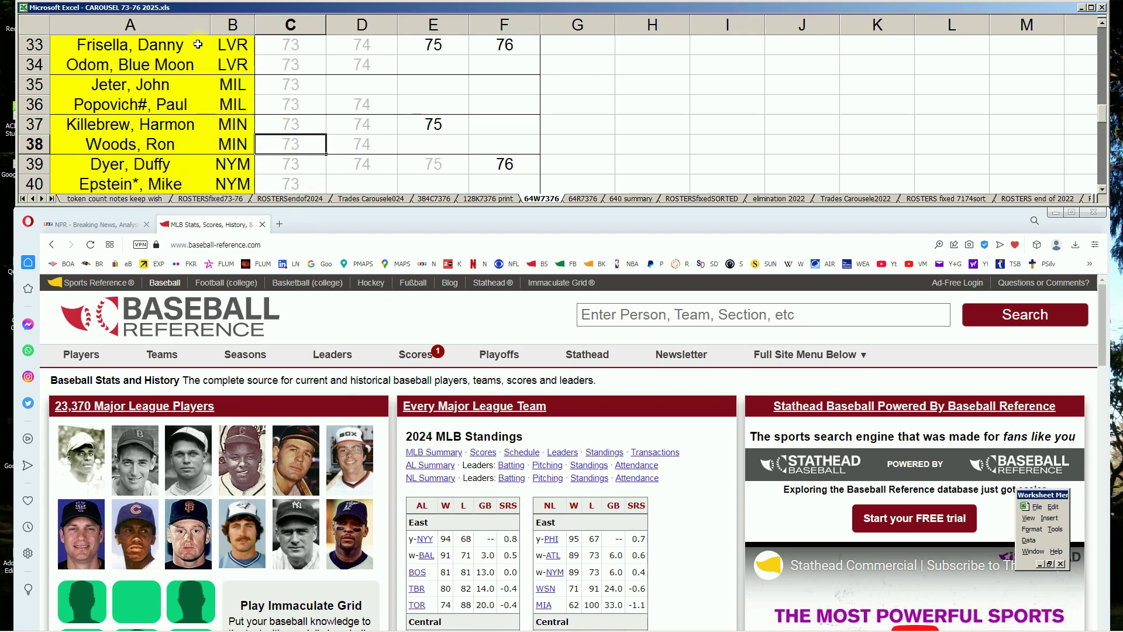
- Look up Danny Frisella from row 33 on Baseball Reference and examine his season-by-season pitching statistics
left_click(291, 51)
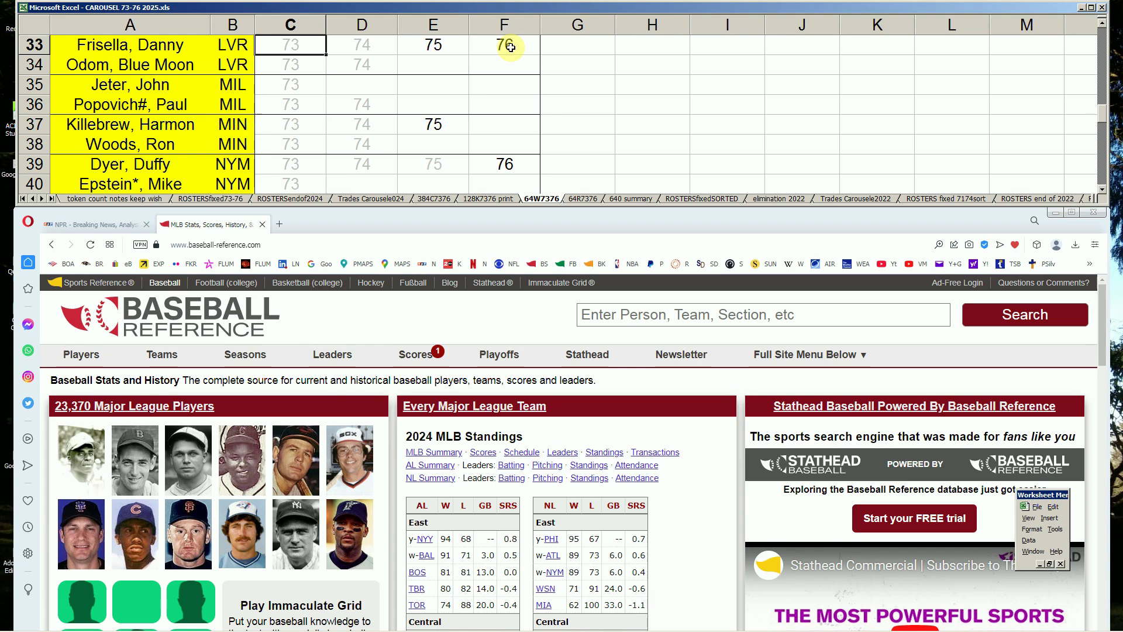
left_click(651, 314)
type("frisell")
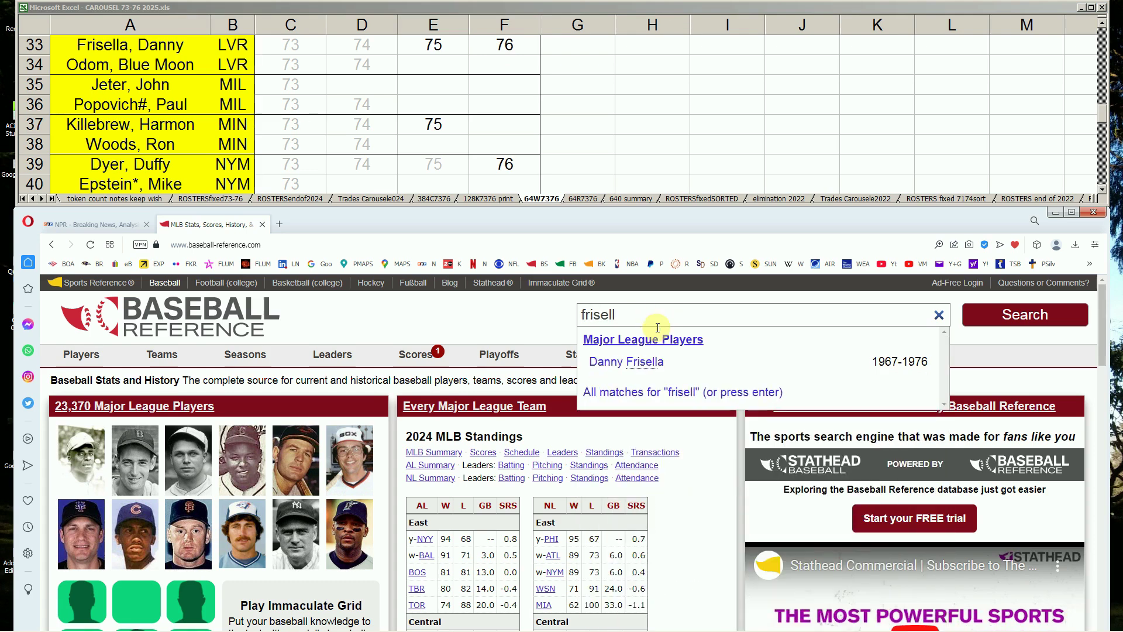
left_click(646, 359)
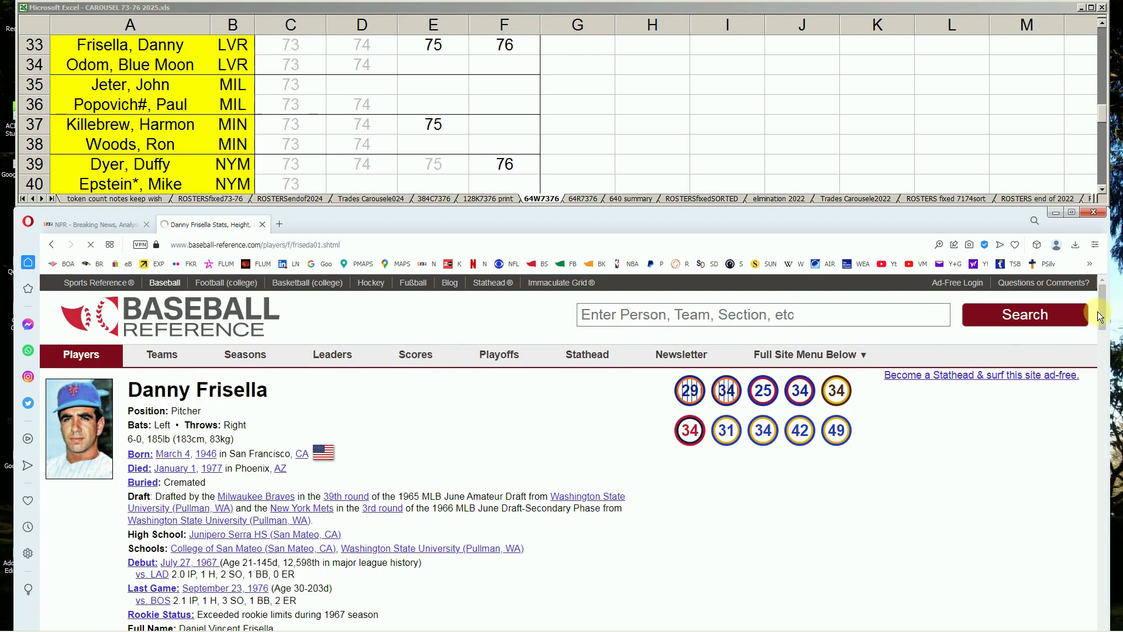
scroll(1100, 311, "down", 4)
left_click_drag(1101, 334, 1088, 379)
left_click(113, 444)
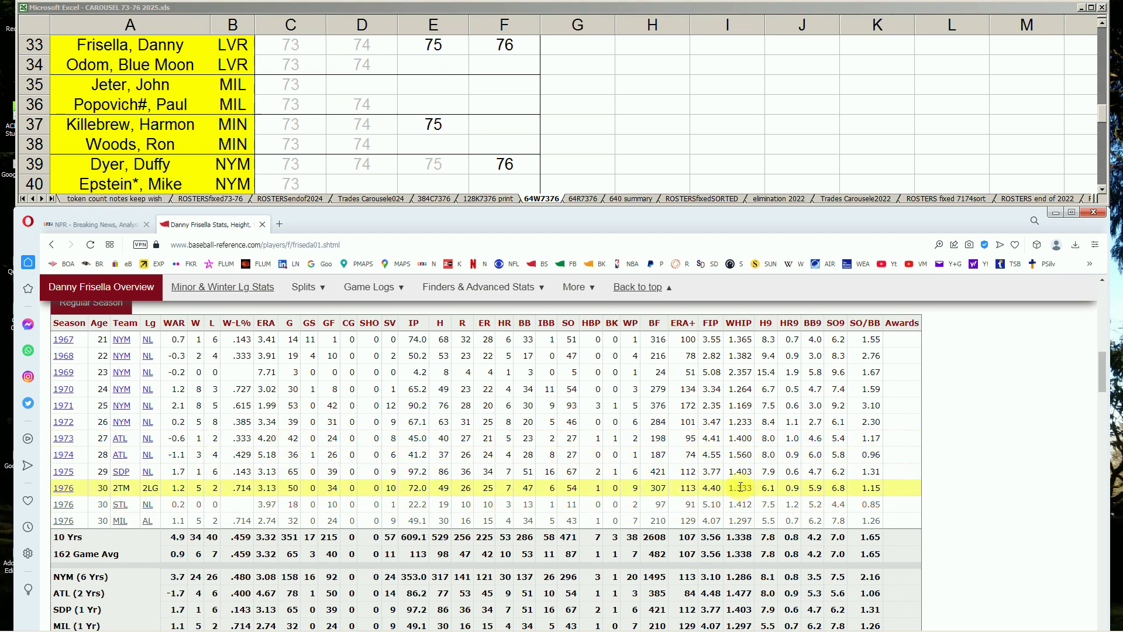
- Review the season entries in rows 34 and 35, including John Jeter's empty 74–76 cells
left_click(313, 62)
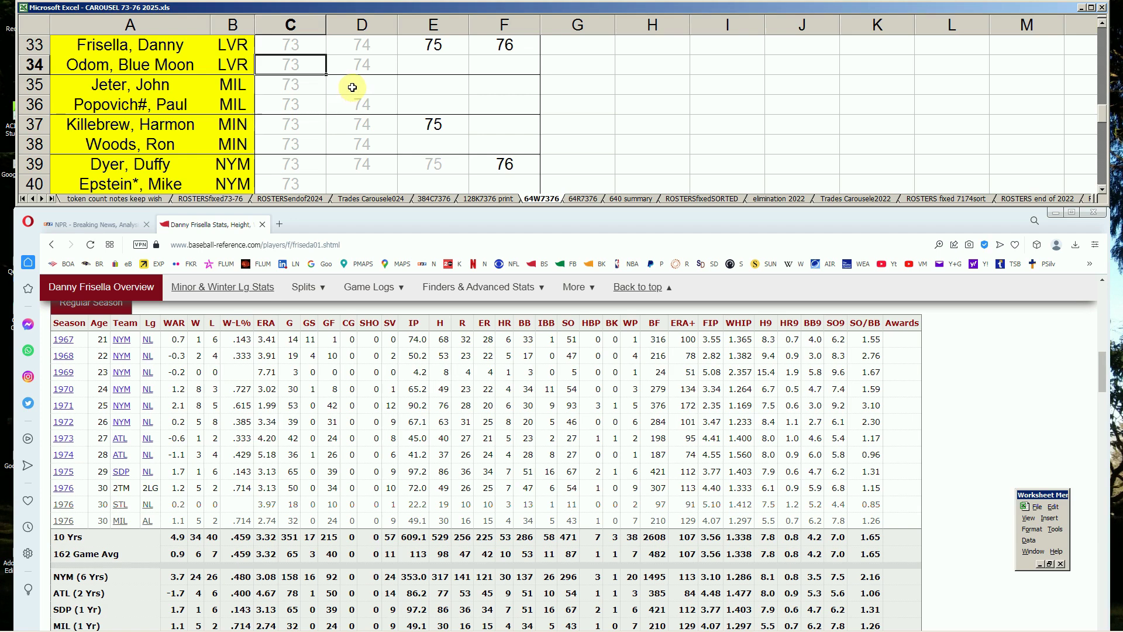
left_click(349, 88)
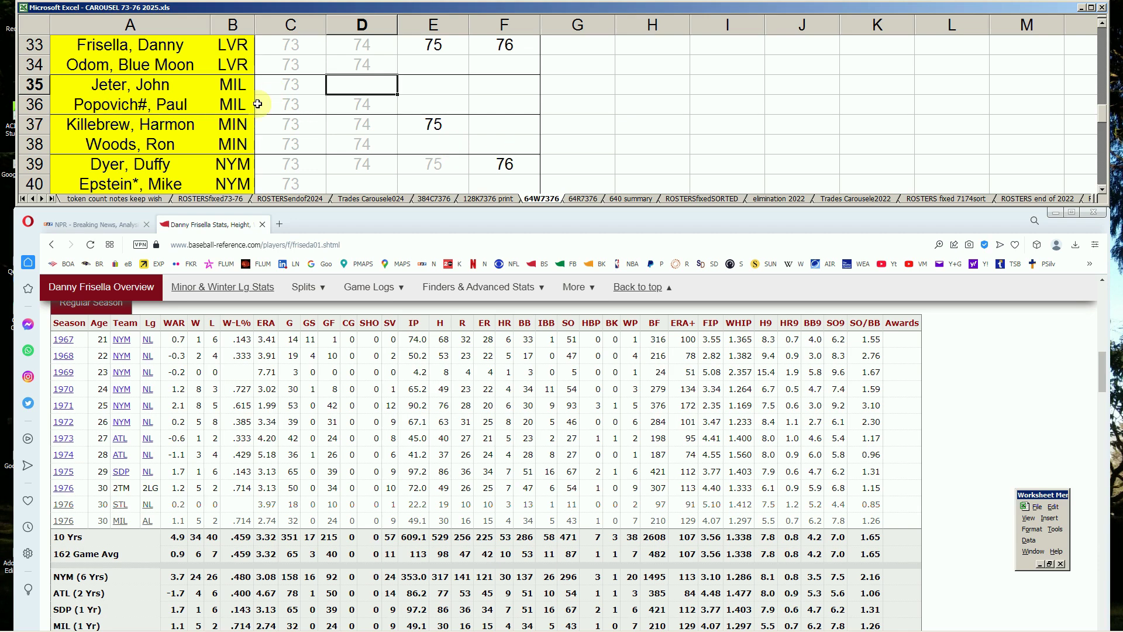
left_click(293, 85)
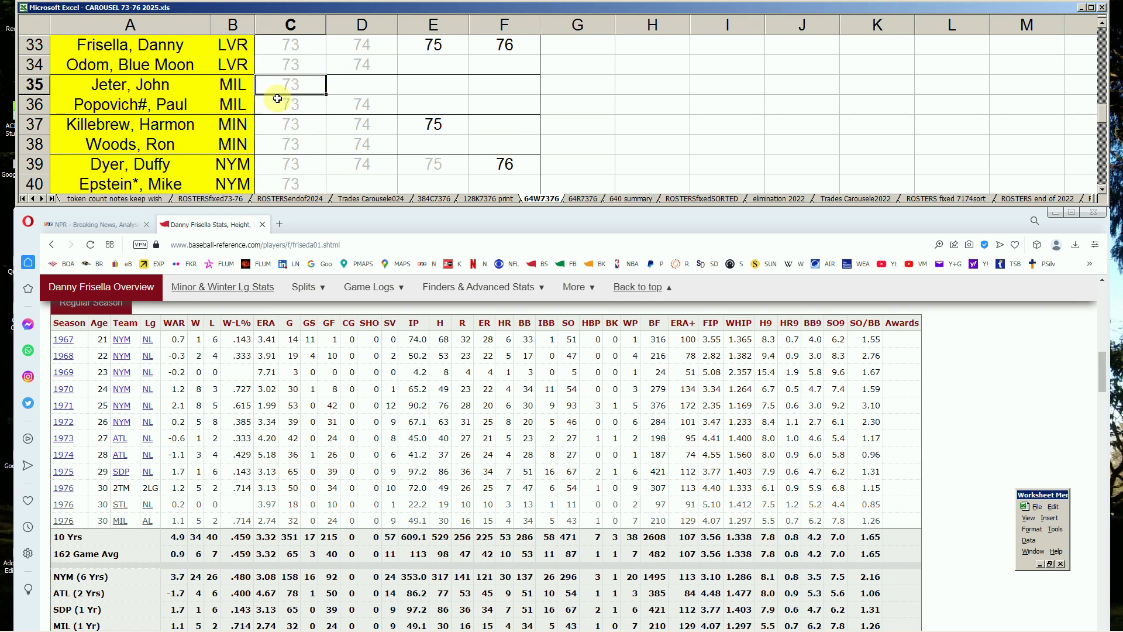
left_click_drag(351, 83, 507, 87)
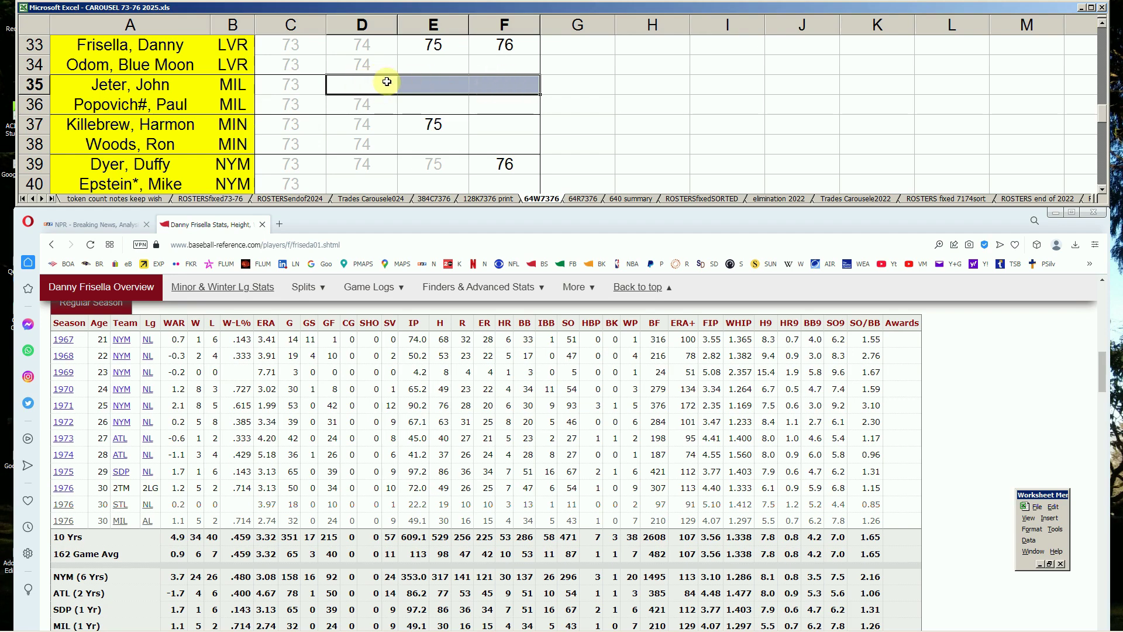
left_click(308, 86)
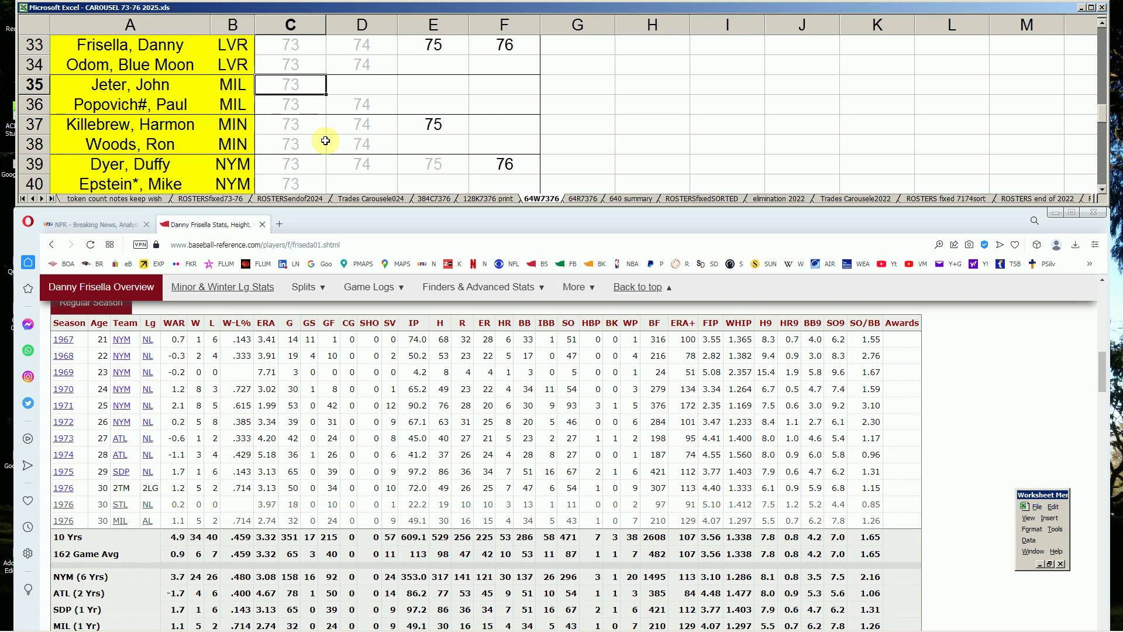
key("Down")
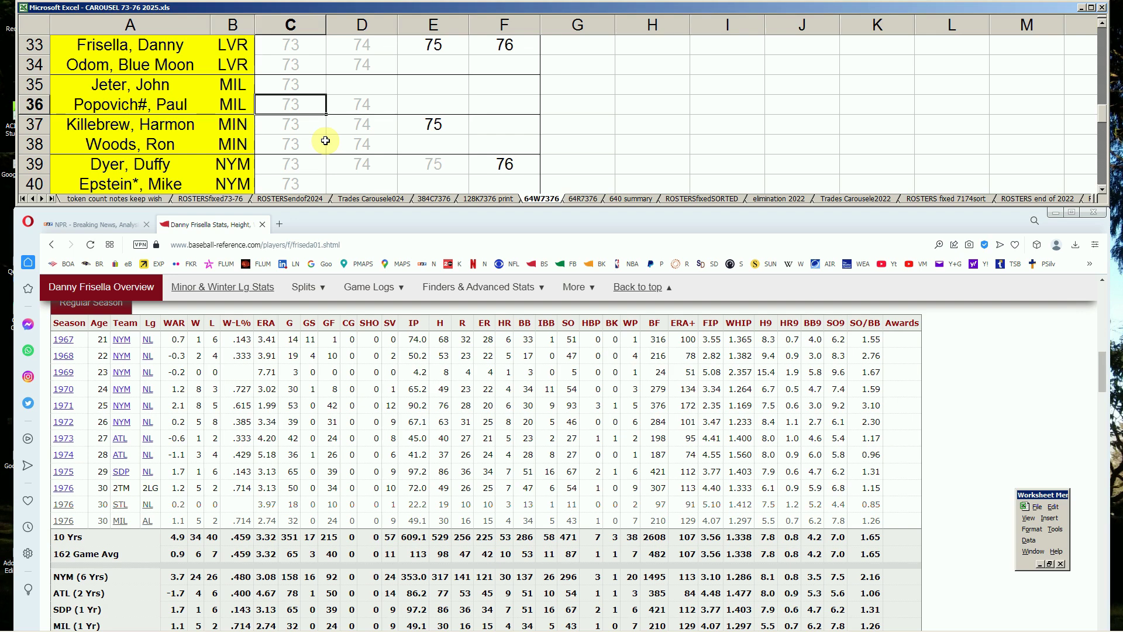
right_click(295, 105)
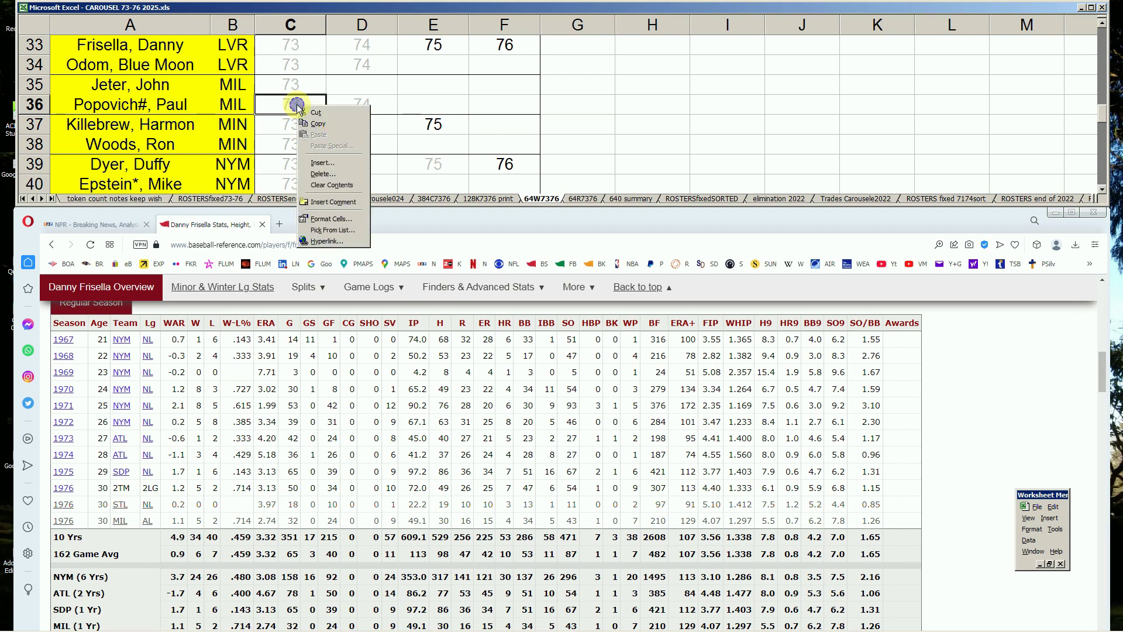
left_click(336, 220)
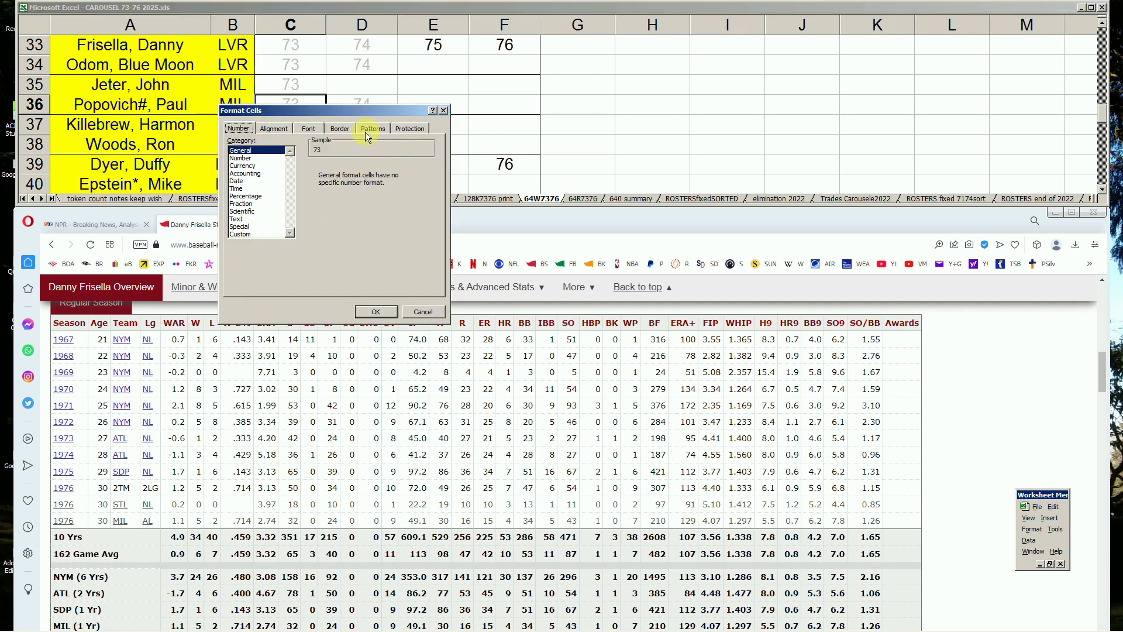
left_click(310, 129)
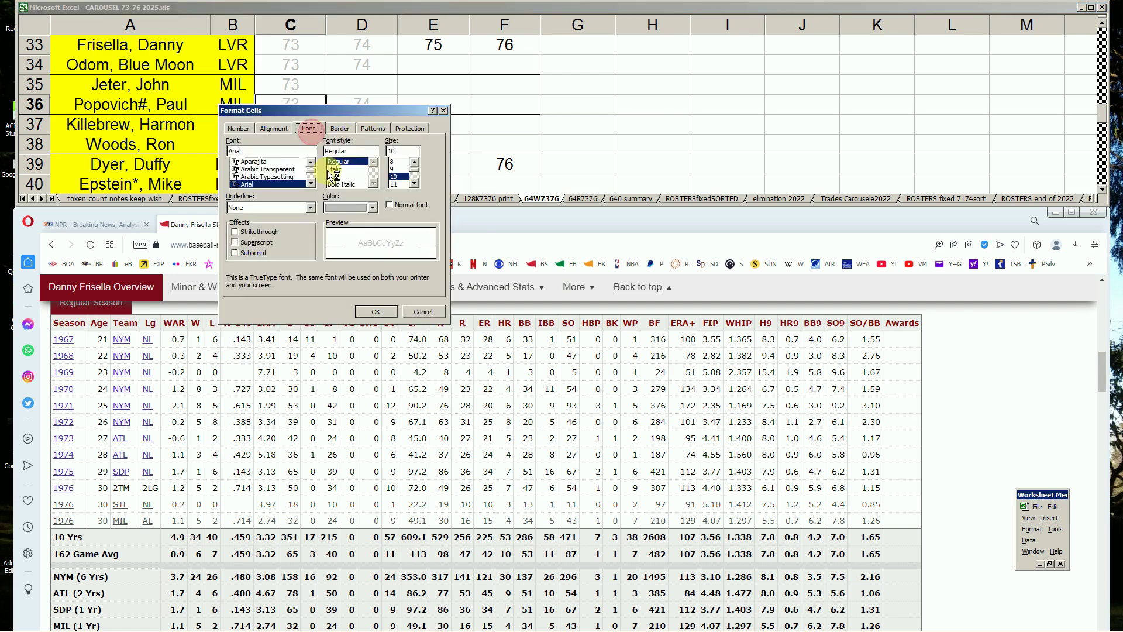
left_click(373, 207)
left_click(366, 221)
left_click(369, 310)
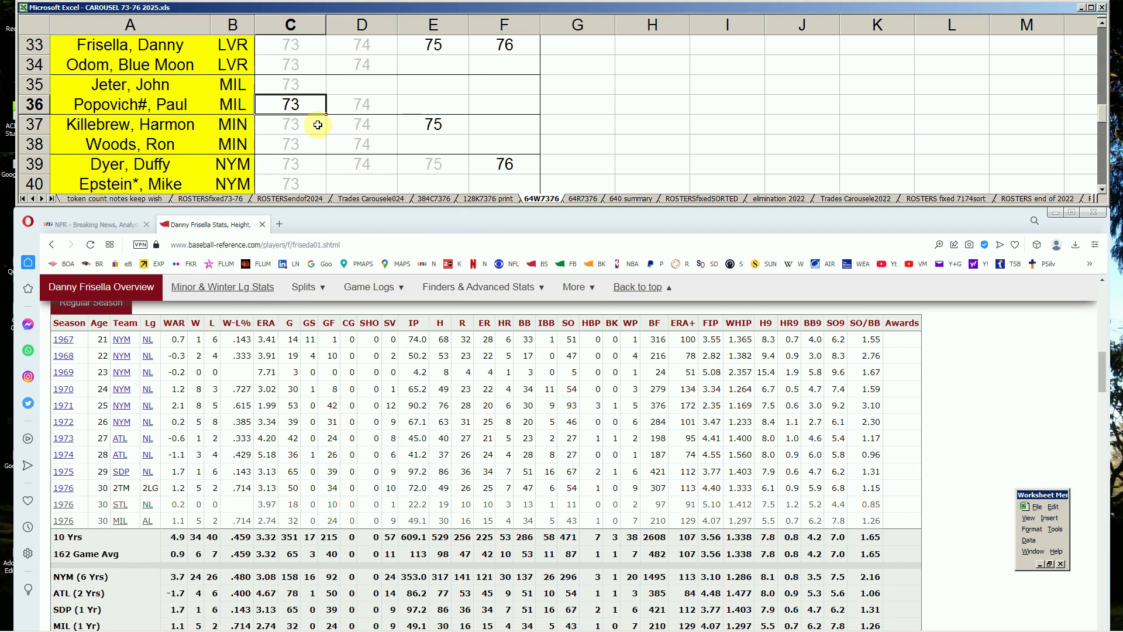
- Check Harmon Killebrew's 73 entry in row 37 and set the font color of Ron Woods's 73 entry in C38 to Automatic
left_click(290, 130)
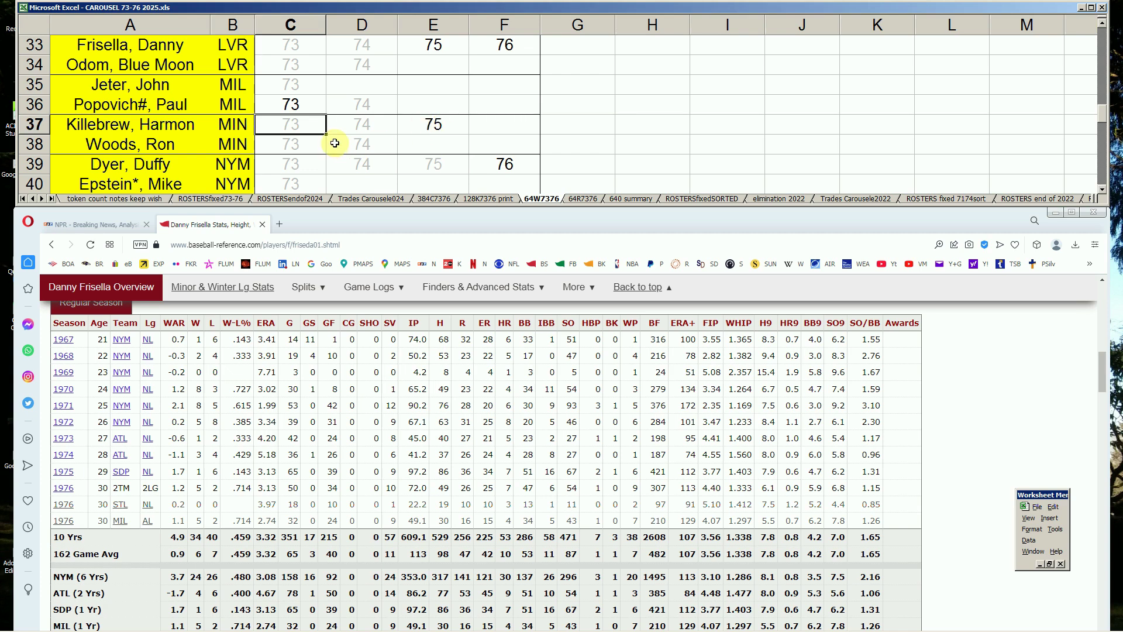
key("Down")
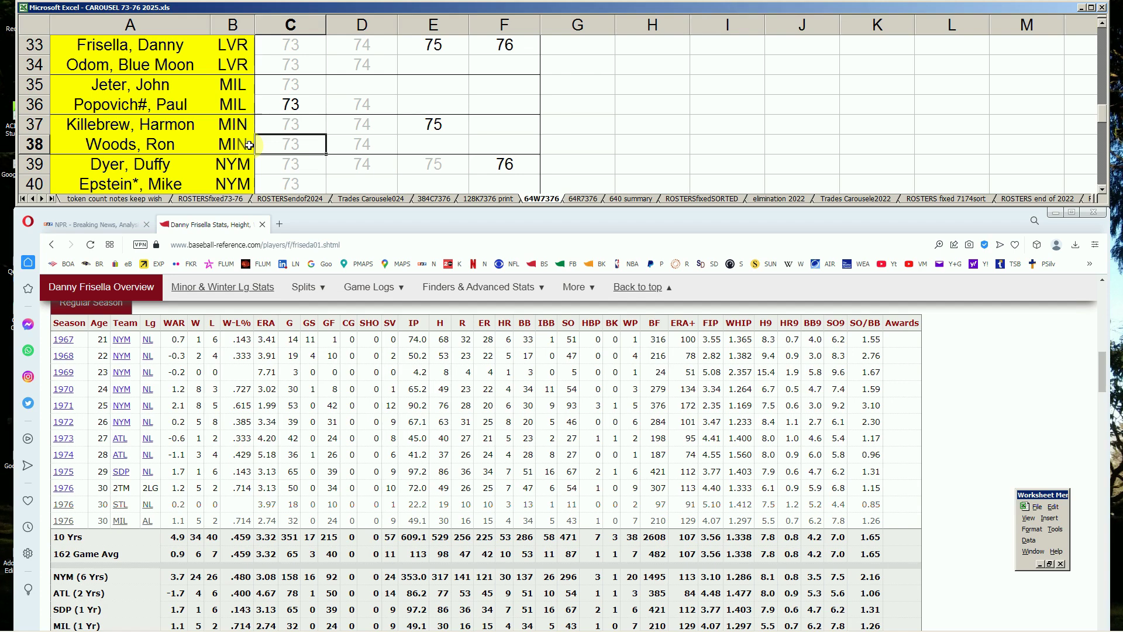
right_click(302, 151)
left_click(337, 264)
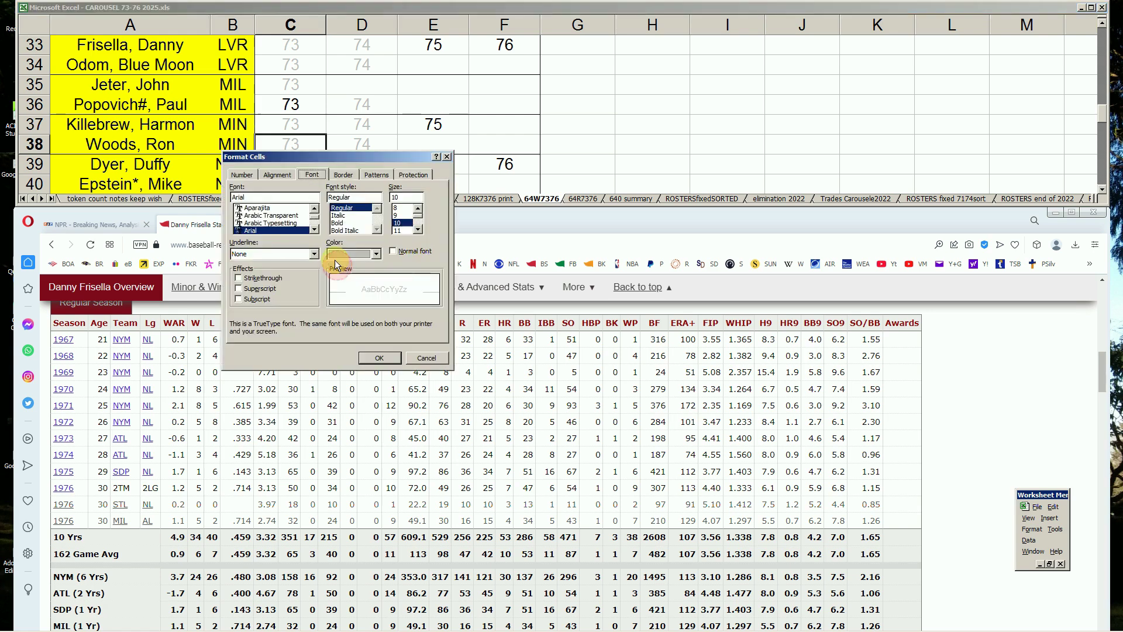
left_click(376, 255)
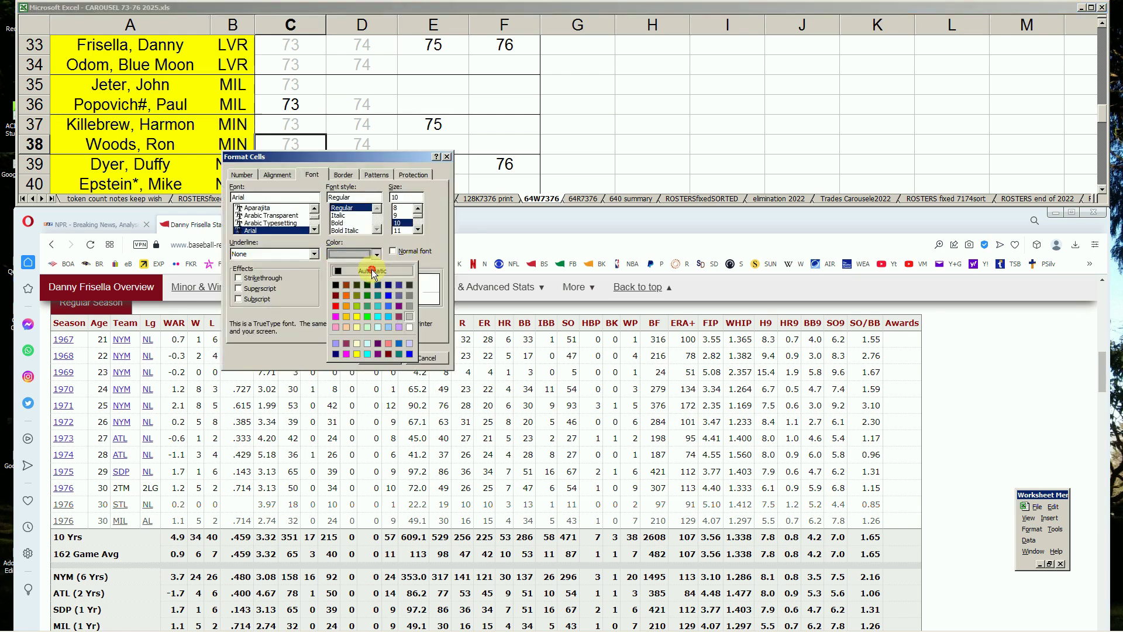
left_click(371, 269)
left_click(372, 356)
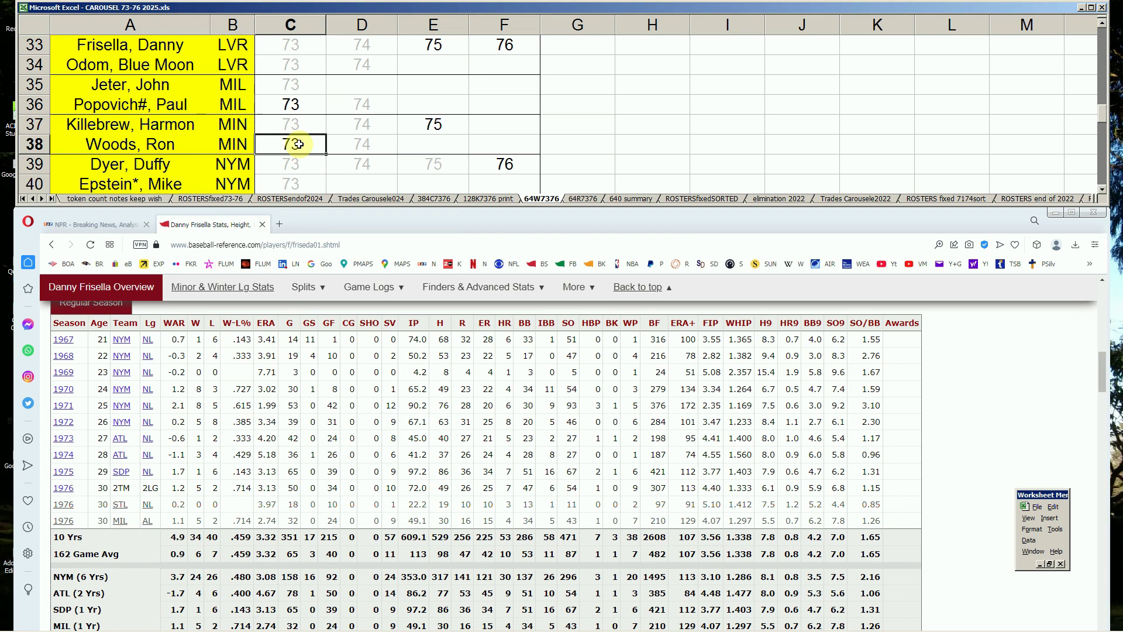
- Review the 73 entries of the NYM and NYY players and Pat Corrales in rows 39 to 43
key("Down")
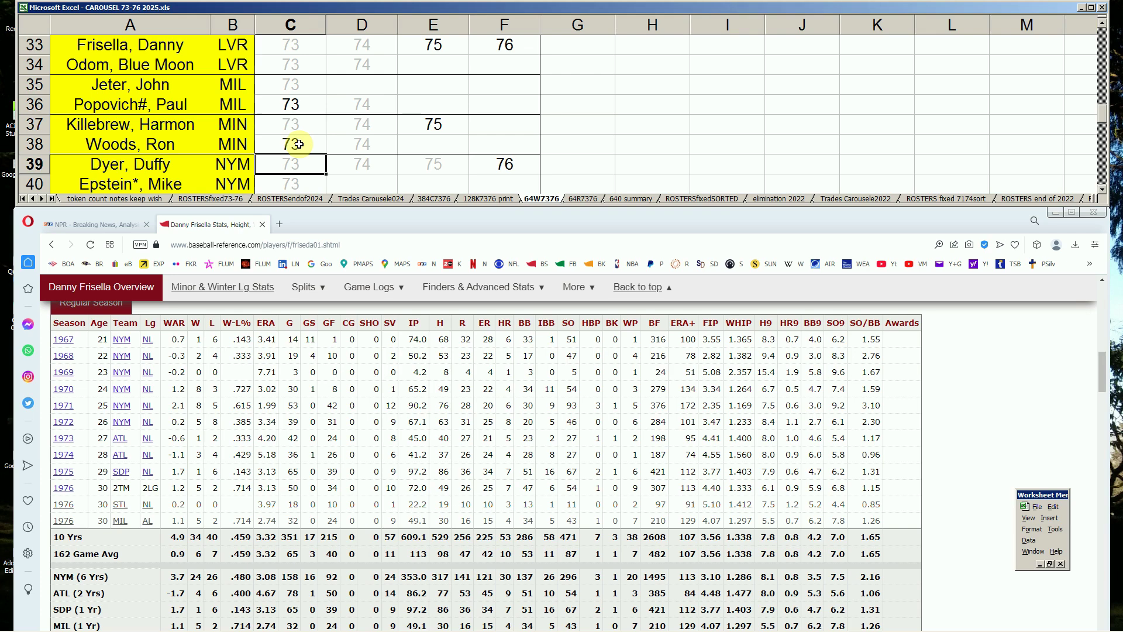
key("Down")
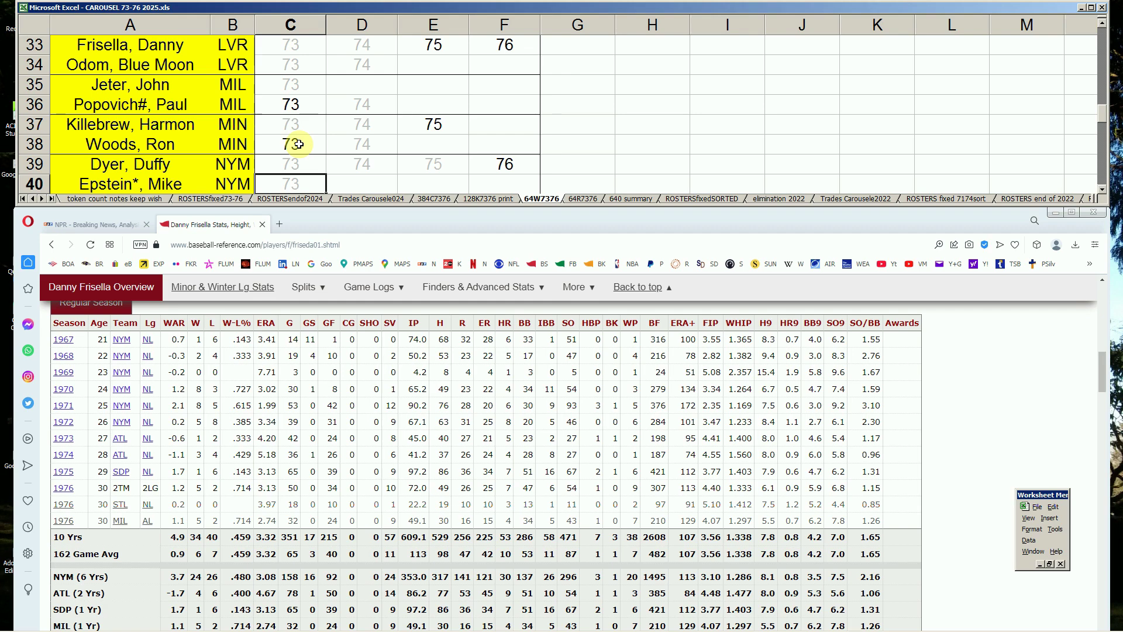
key("Page_Down")
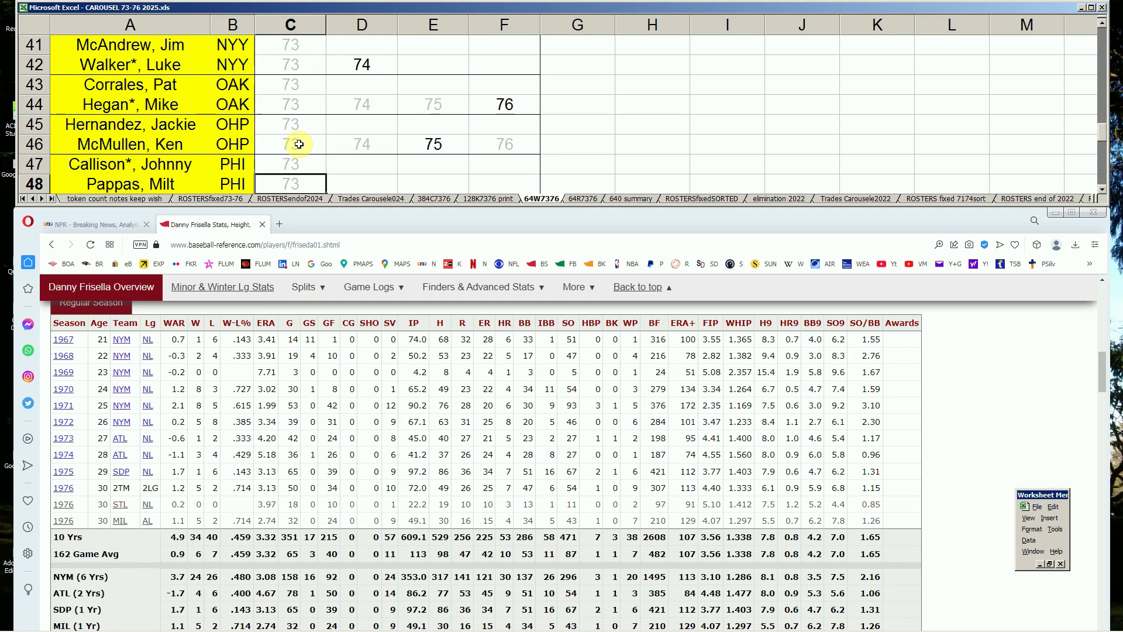
key("Up")
key("Up")
key("Up")
key("Up")
key("Up")
key("Up")
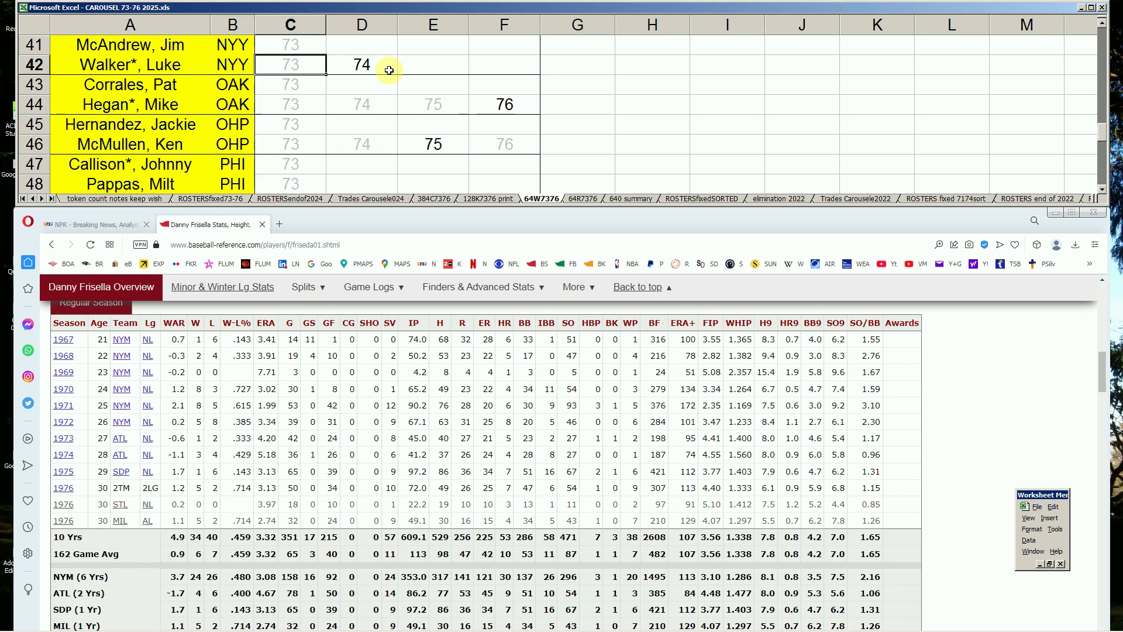
key("Down")
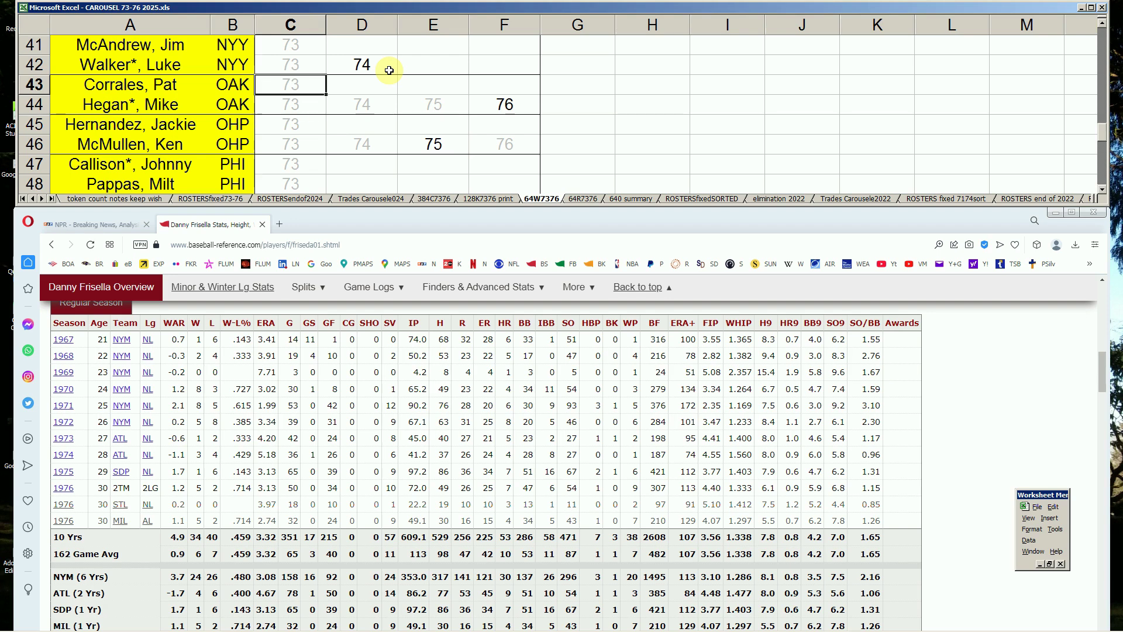
- Search Baseball Reference for "corrales" and open Pat Corrales's major league player page
left_click(74, 441)
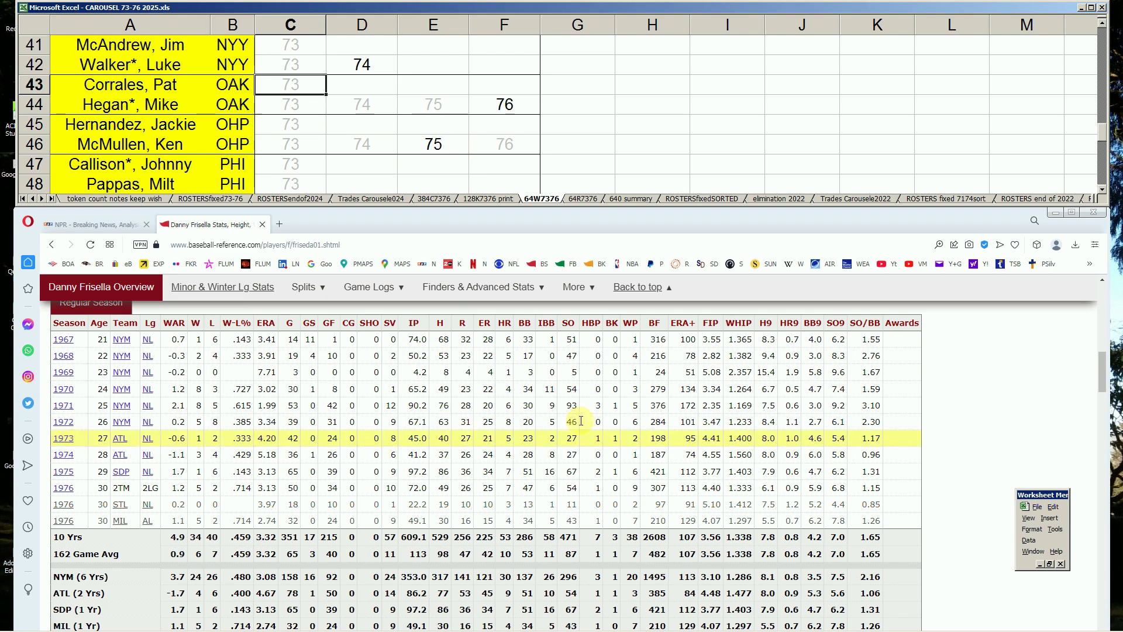
left_click_drag(1101, 370, 1072, 288)
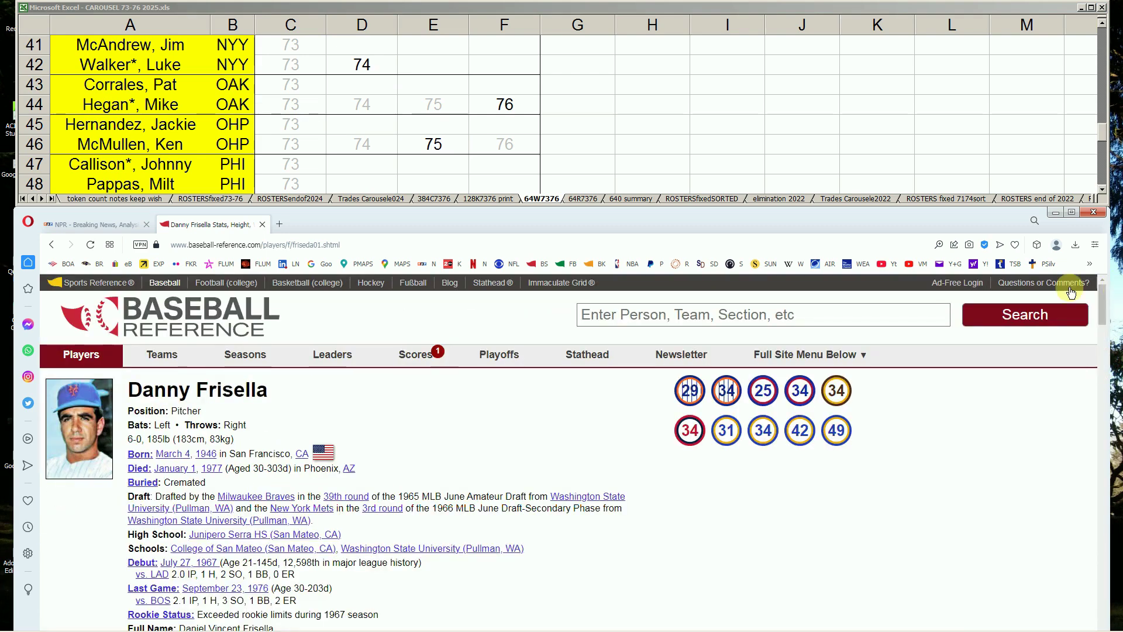
left_click(927, 316)
type("co")
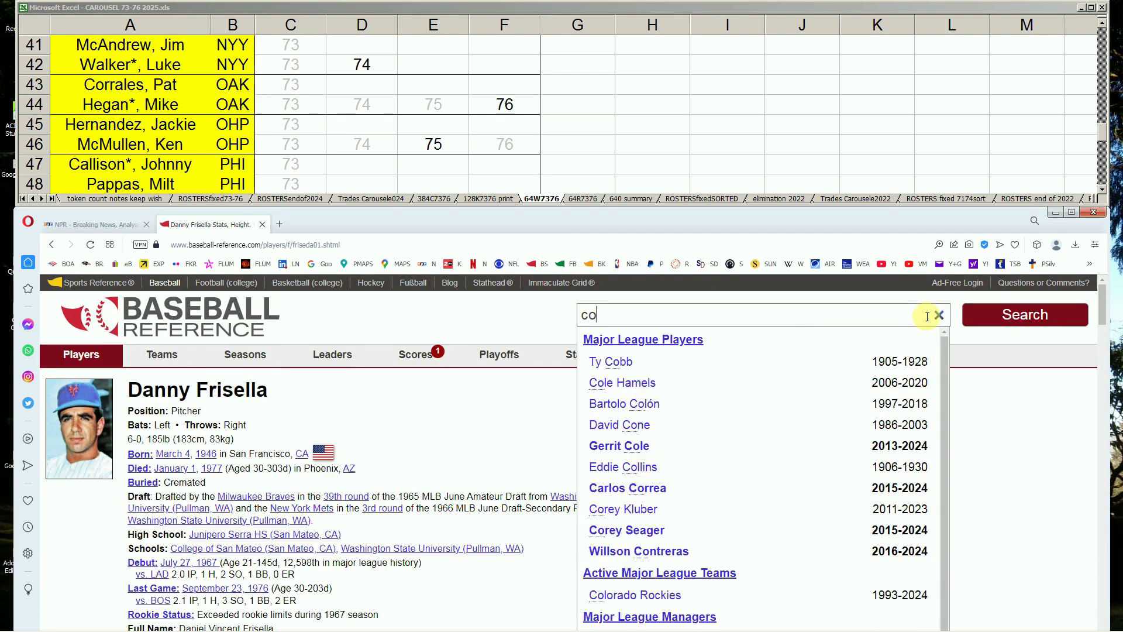
type("rrales")
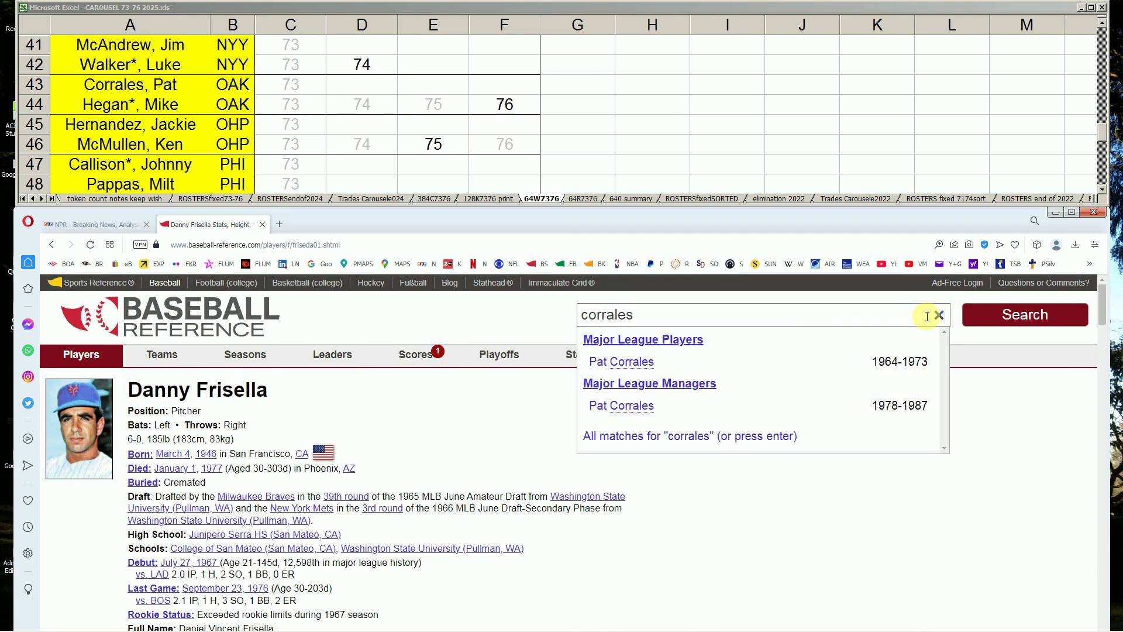
left_click(620, 364)
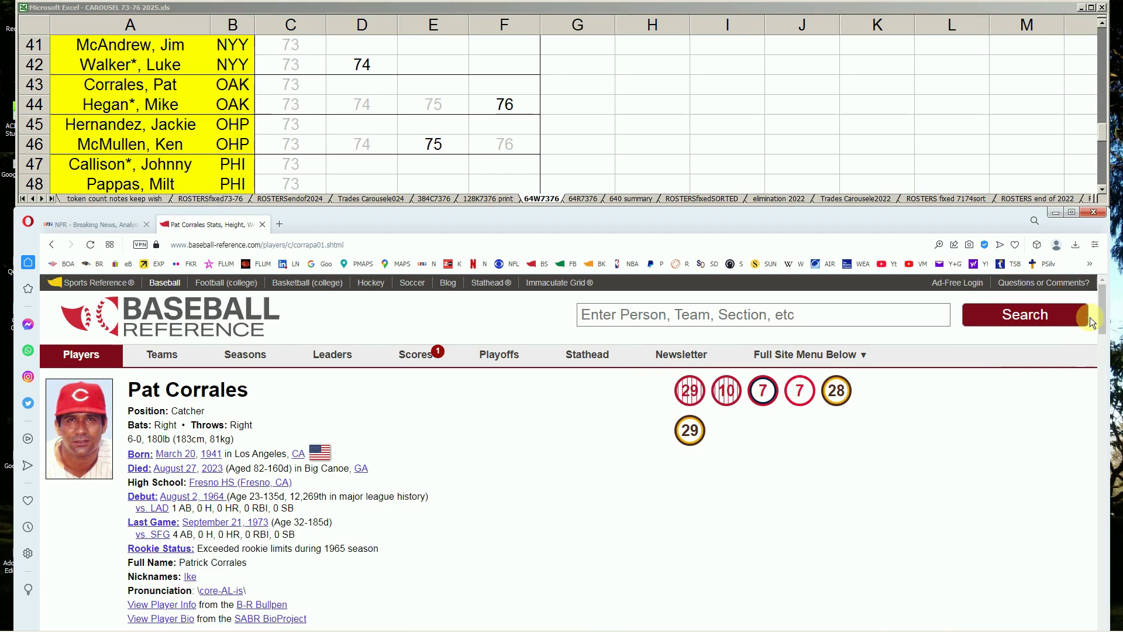
- Check Pat Corrales's 1973 standard batting line and open his 1973 batting splits to examine the platoon figures
scroll(1093, 353, "down", 5)
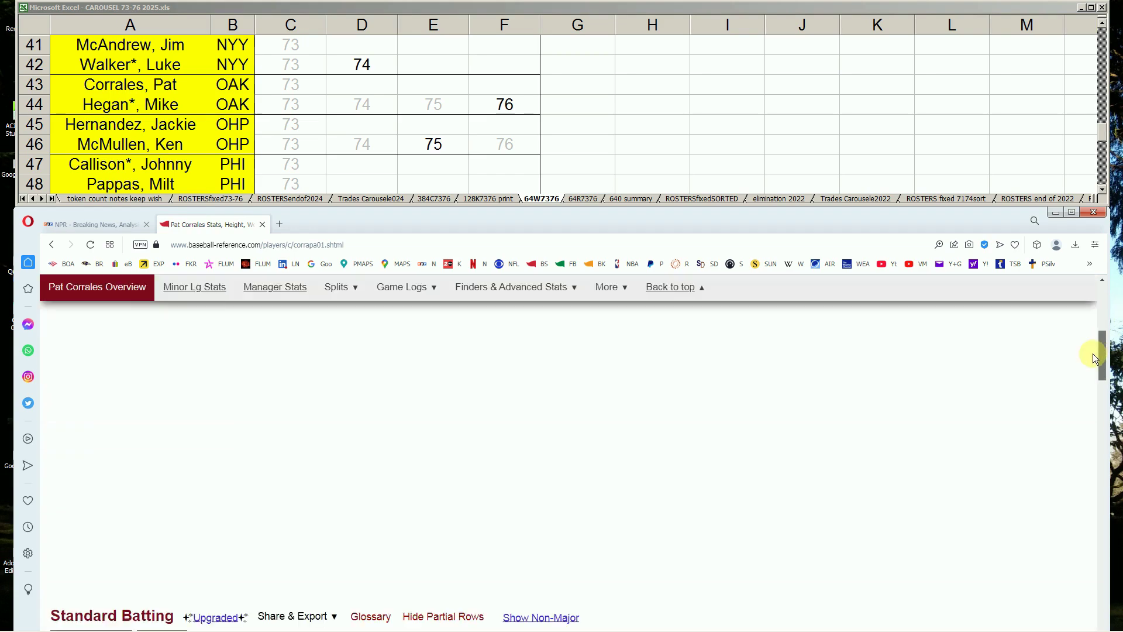
scroll(1089, 377, "down", 5)
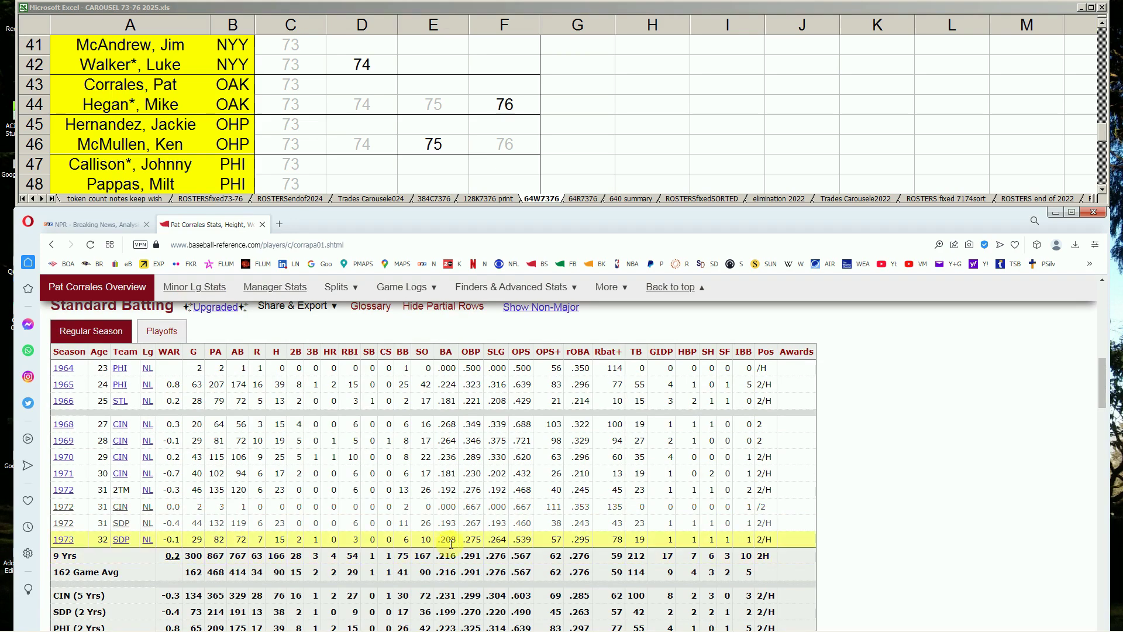
left_click_drag(1105, 368, 1106, 326)
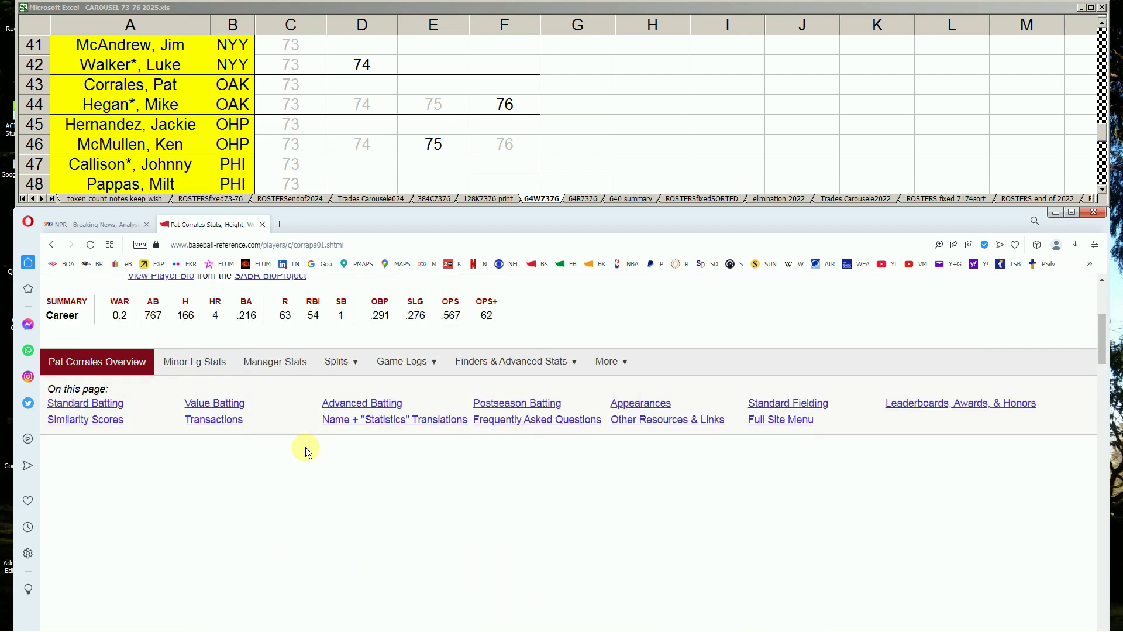
mouse_move(354, 361)
left_click(479, 414)
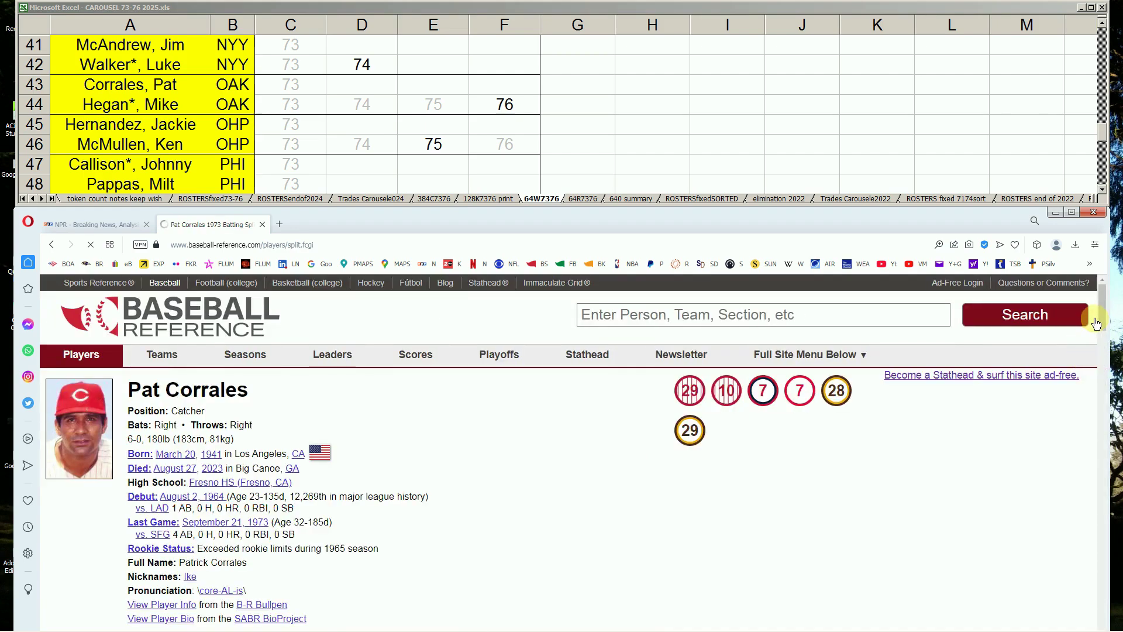
scroll(1106, 319, "down", 2)
left_click_drag(1106, 319, 1096, 400)
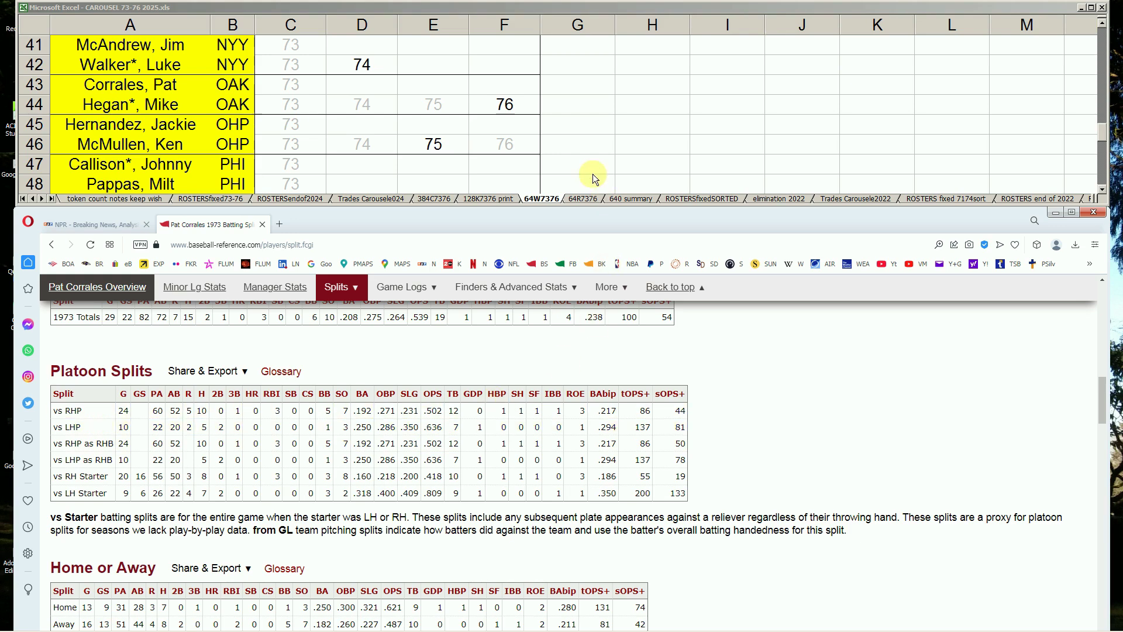
- Review the 73 entries of Pat Corrales, Mike Hegan and Jackie Hernandez in rows 43 to 45
left_click(296, 88)
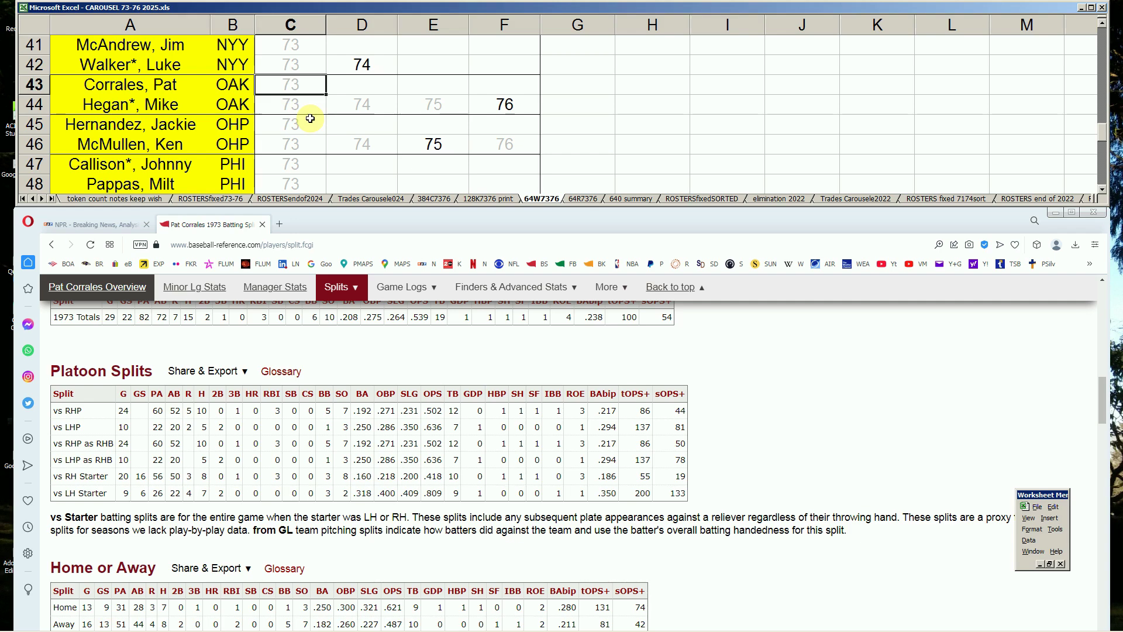
key("Down")
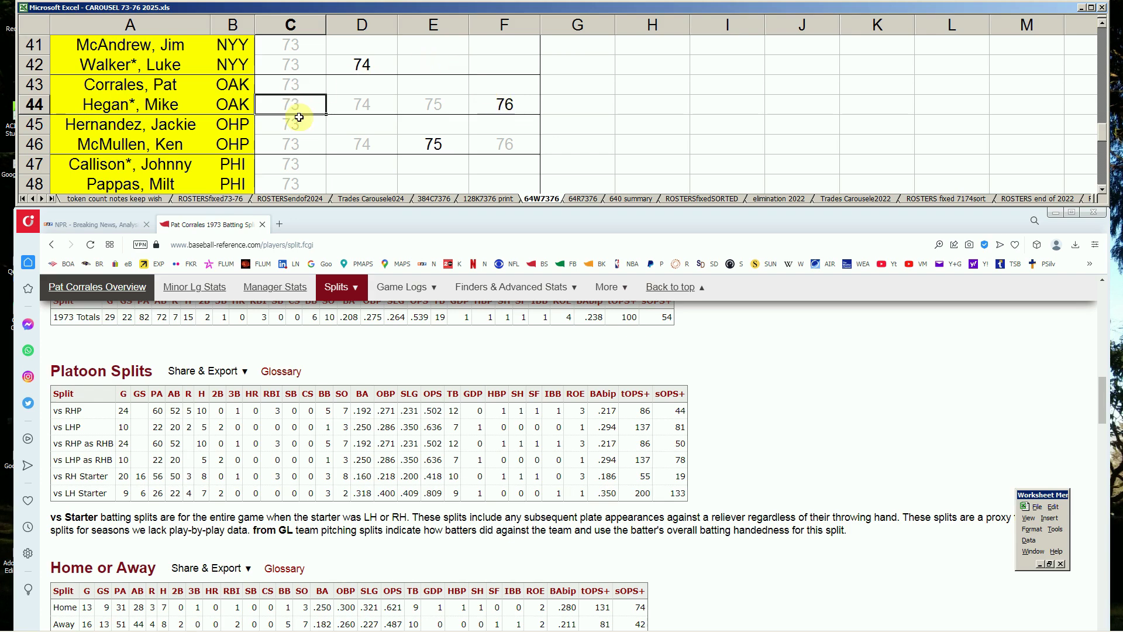
left_click(506, 110)
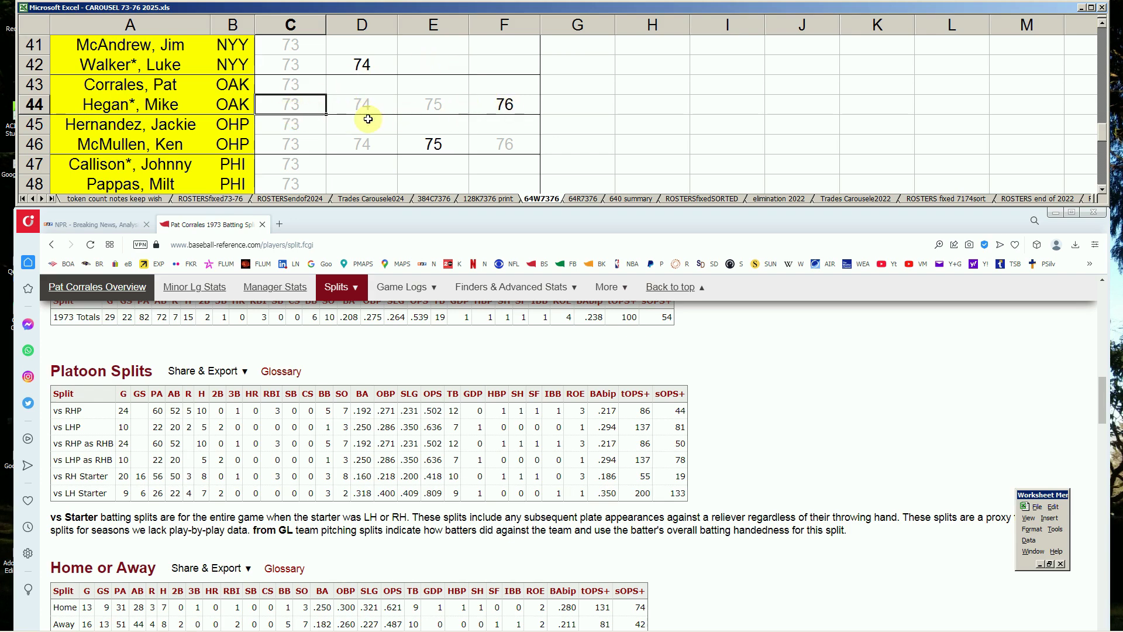
key("Down")
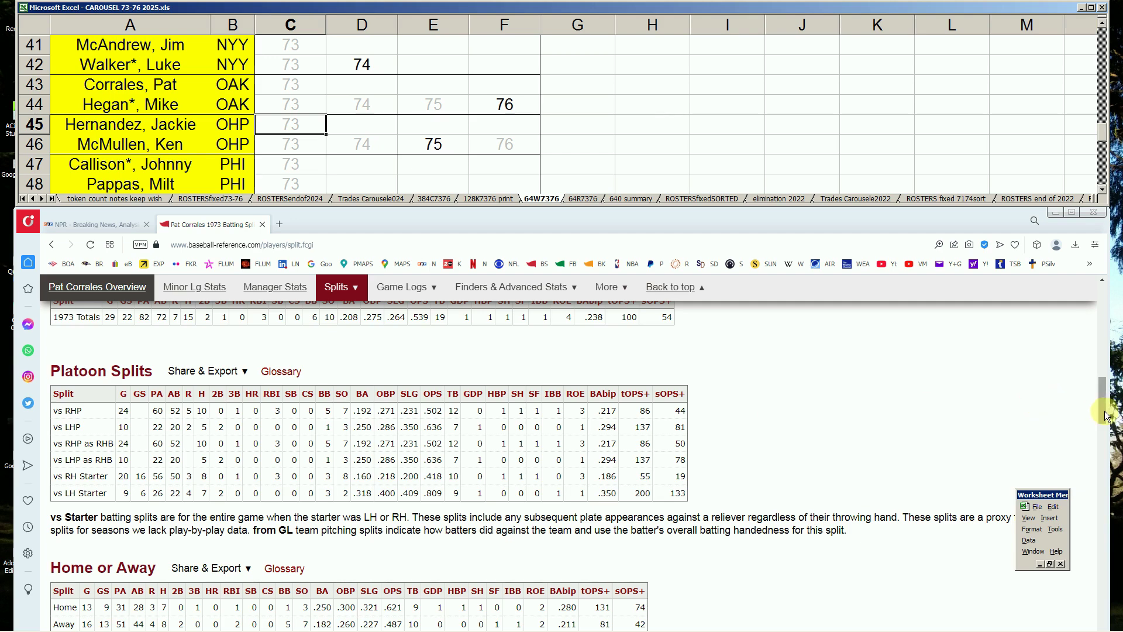
- Search Baseball Reference for "jackie her", open Jackie Hernández's player page and examine his standard batting table
left_click_drag(1104, 401, 1096, 293)
left_click(938, 321)
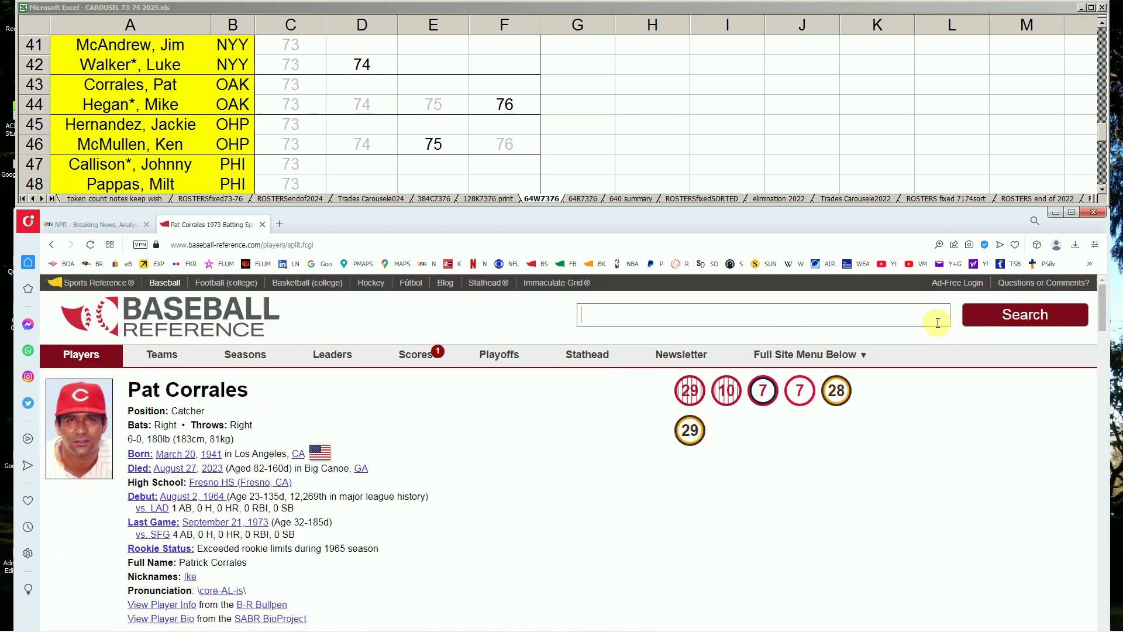
type("jacki")
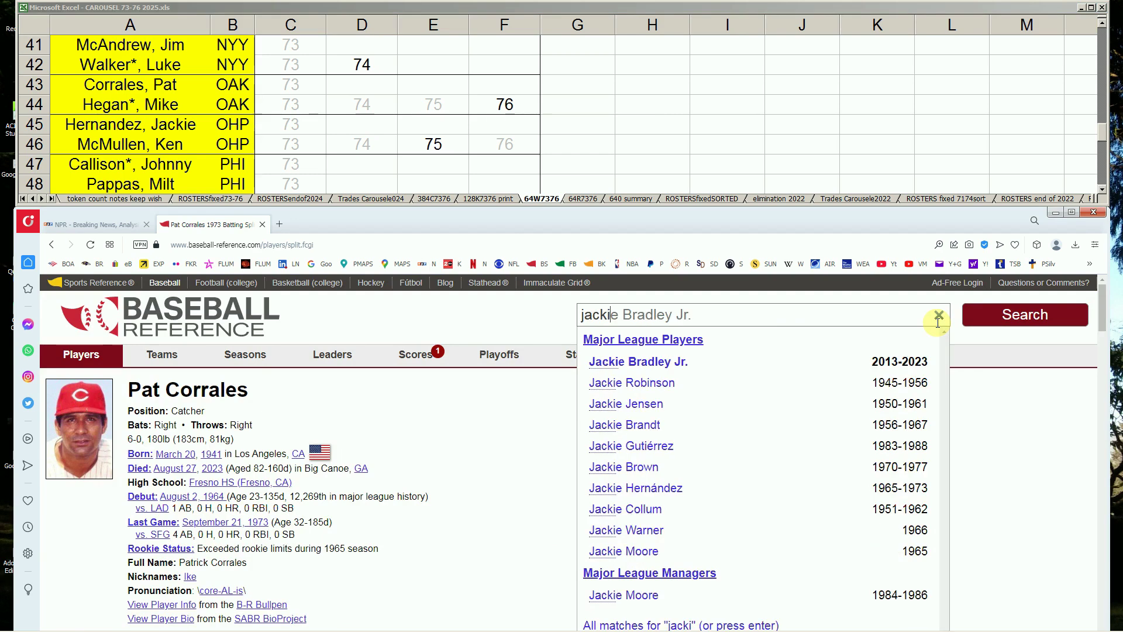
type("e her")
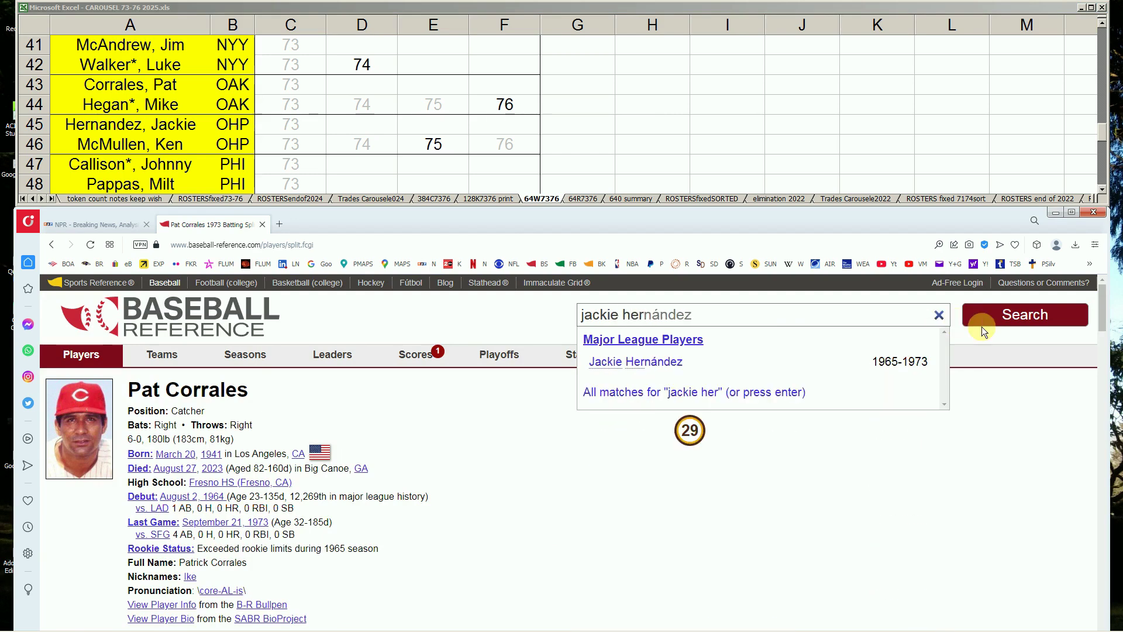
left_click(678, 366)
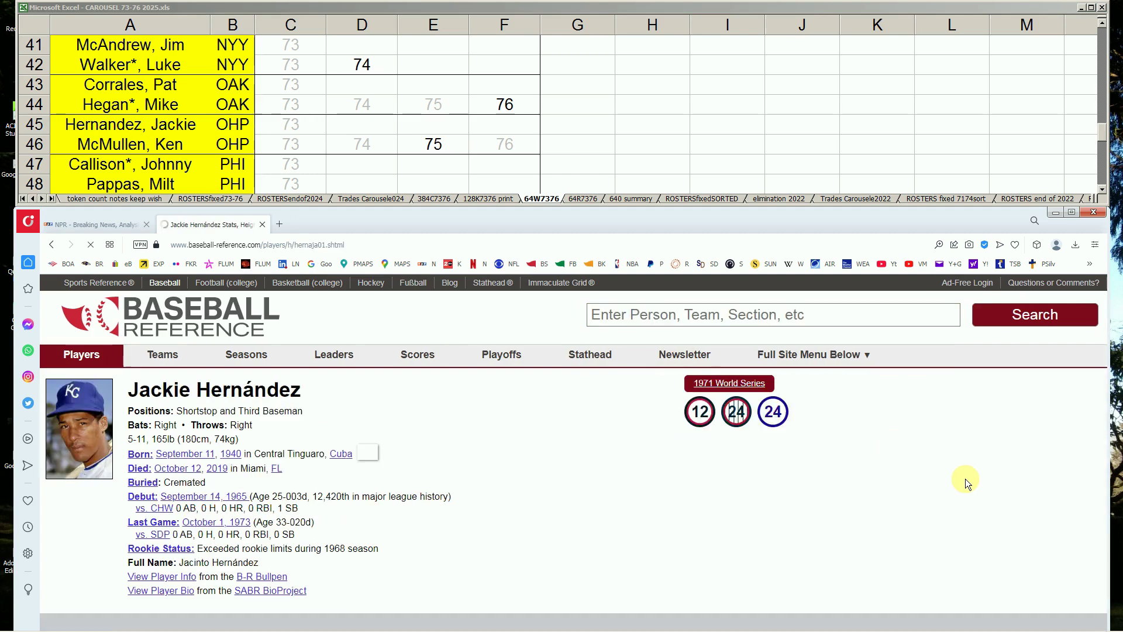
left_click_drag(1107, 317, 1109, 372)
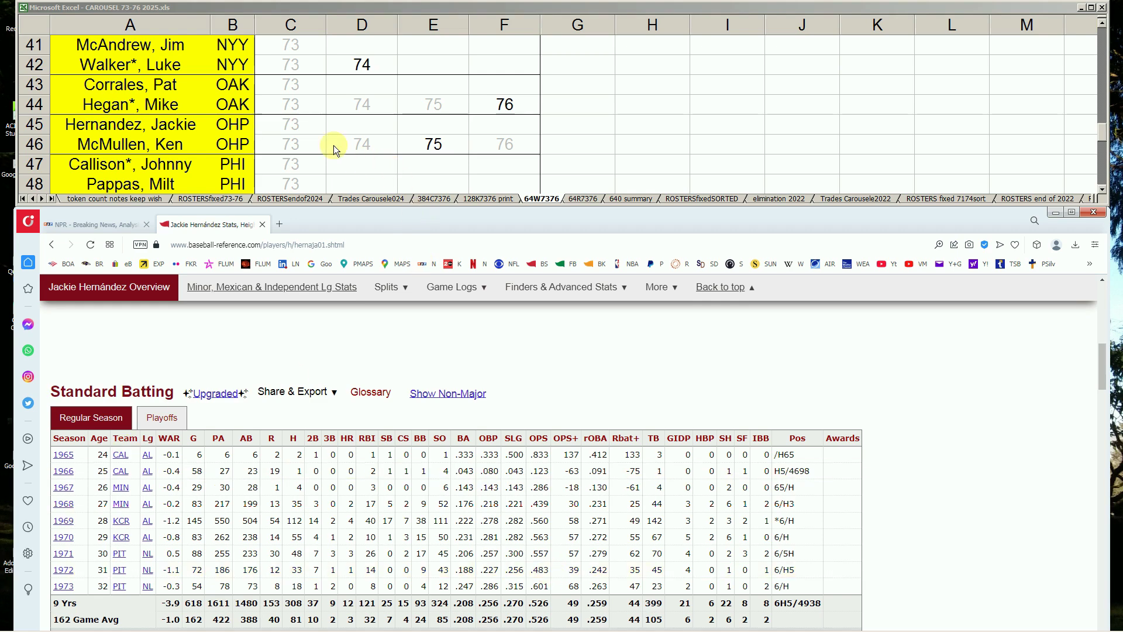
left_click(310, 143)
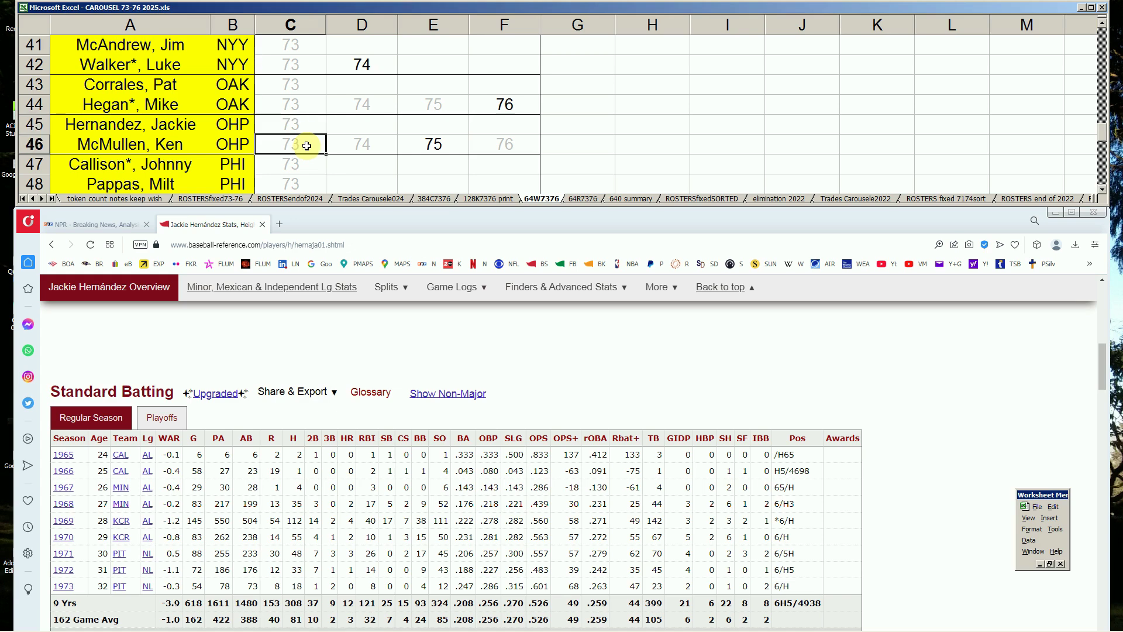
right_click(292, 146)
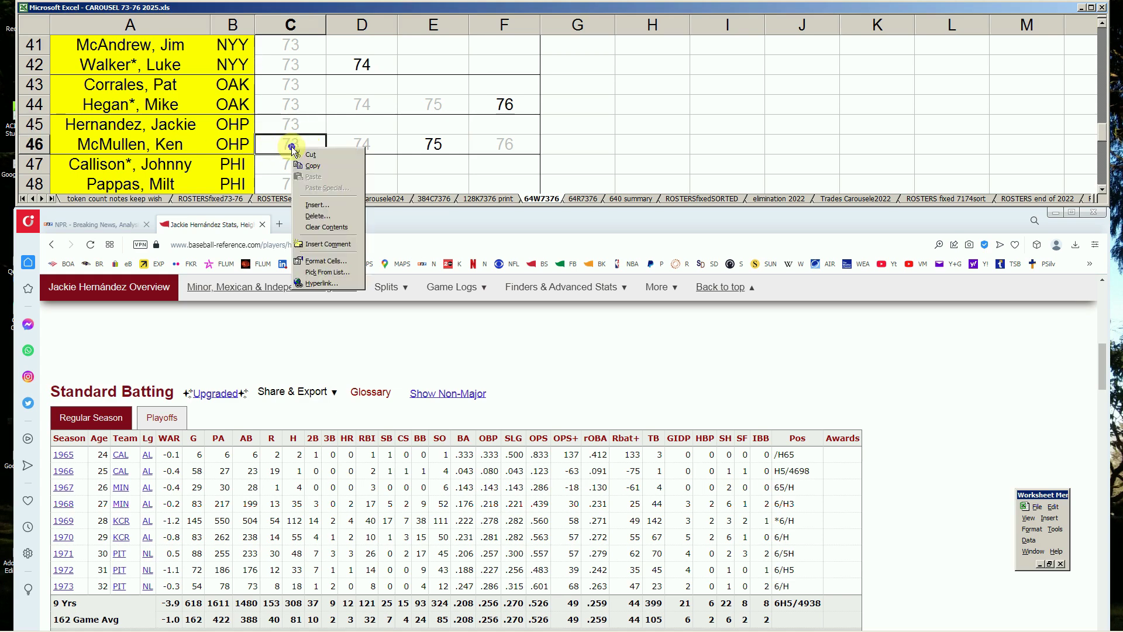
left_click(310, 259)
left_click(351, 249)
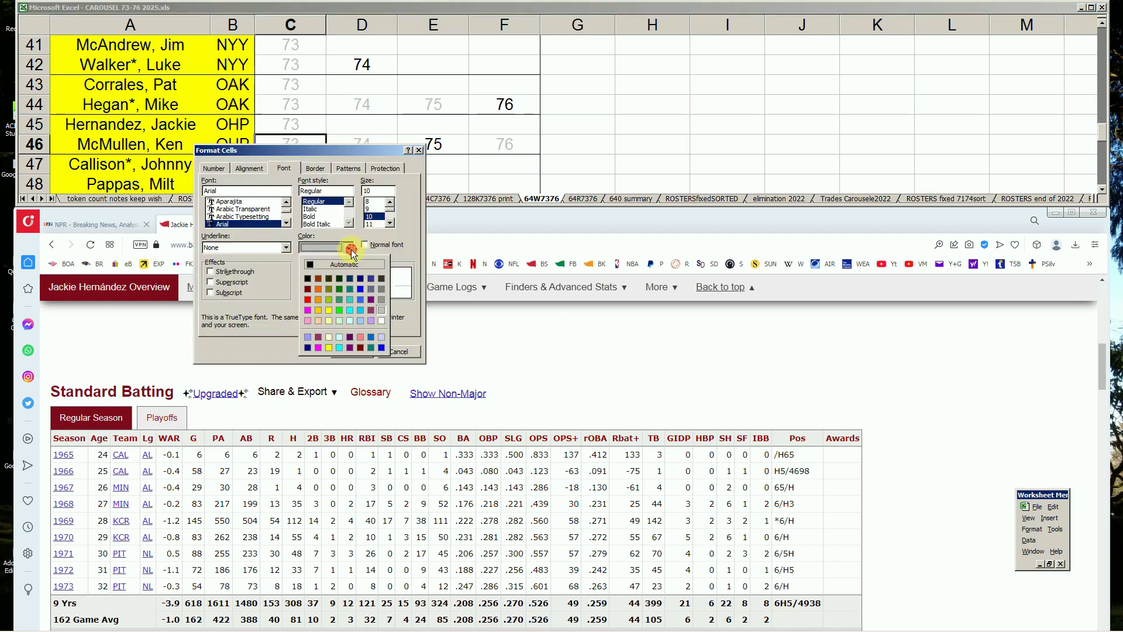
left_click(345, 261)
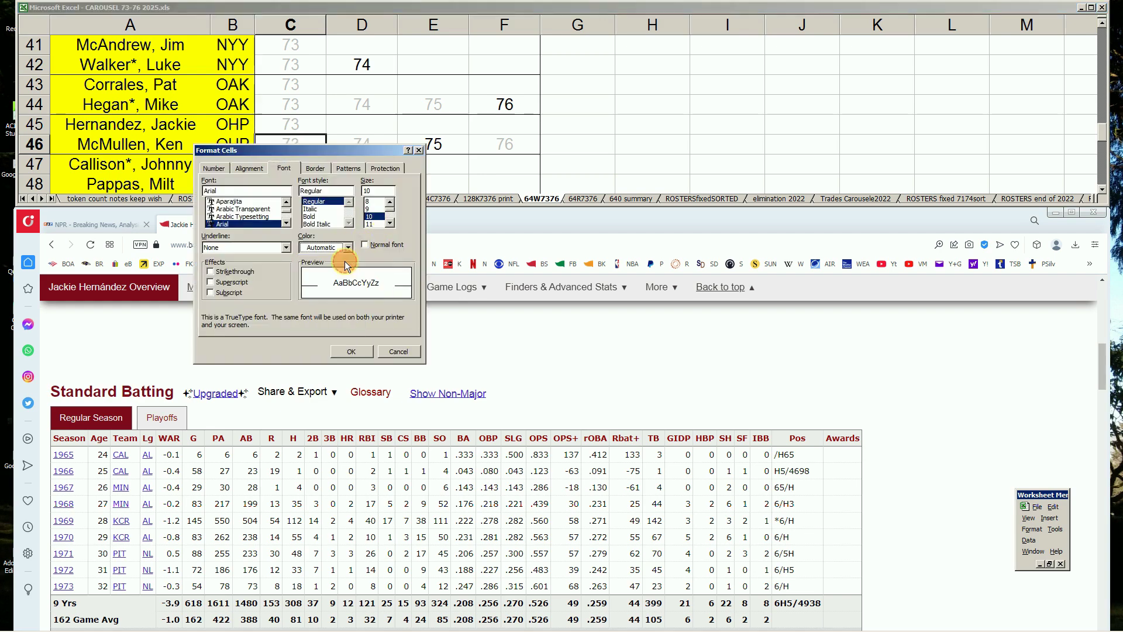
left_click(347, 352)
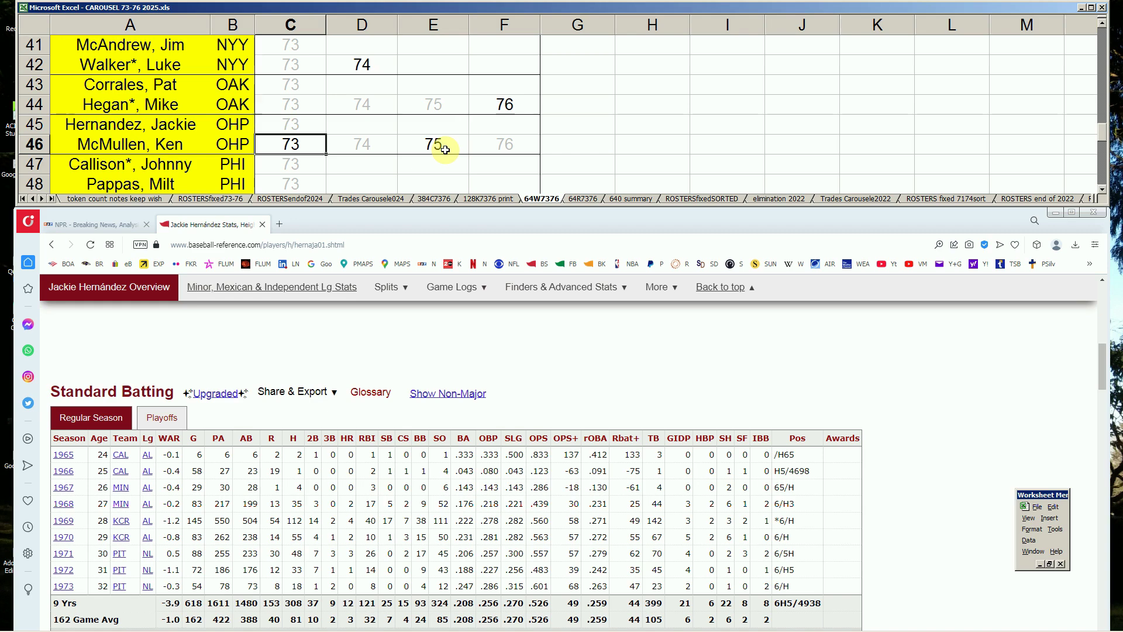
- Review the 73 entries of Johnny Callison, Milt Pappas and Chris Cannizzaro in rows 47 to 49
left_click(294, 162)
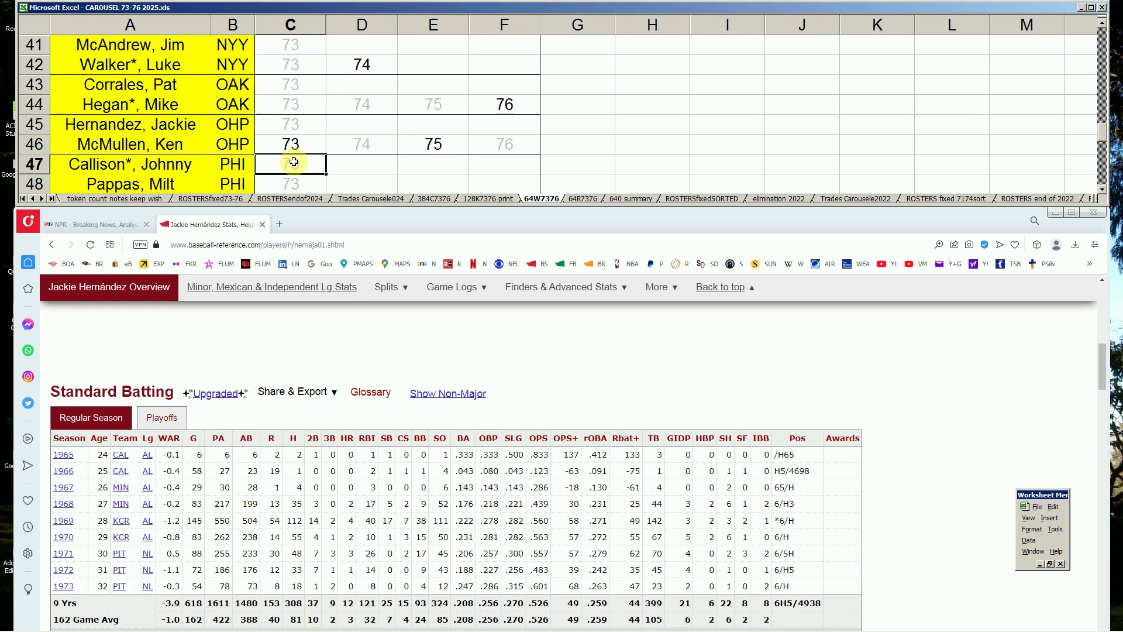
left_click(302, 187)
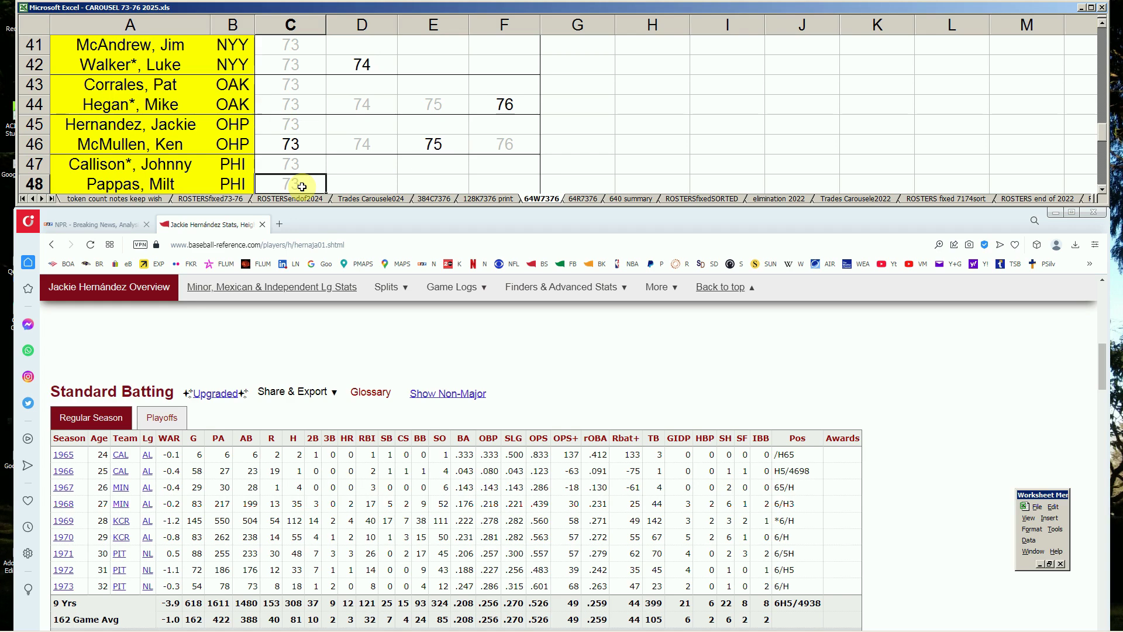
key("Page_Down")
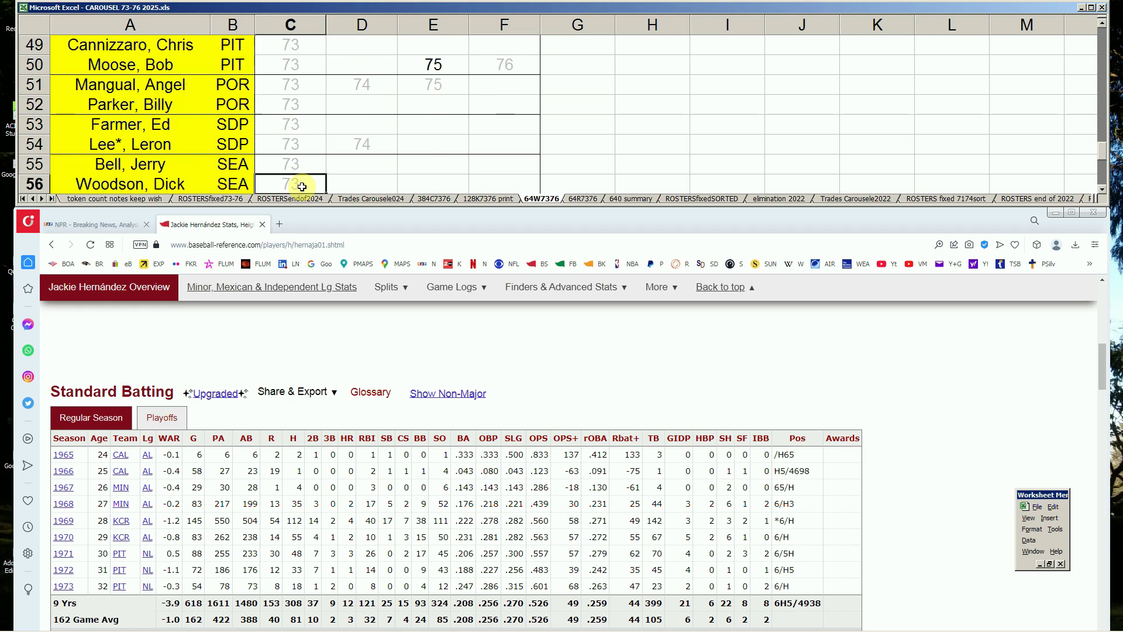
key("Up")
key("Up")
key("Up")
key("Up")
key("Up")
key("Up")
key("Up")
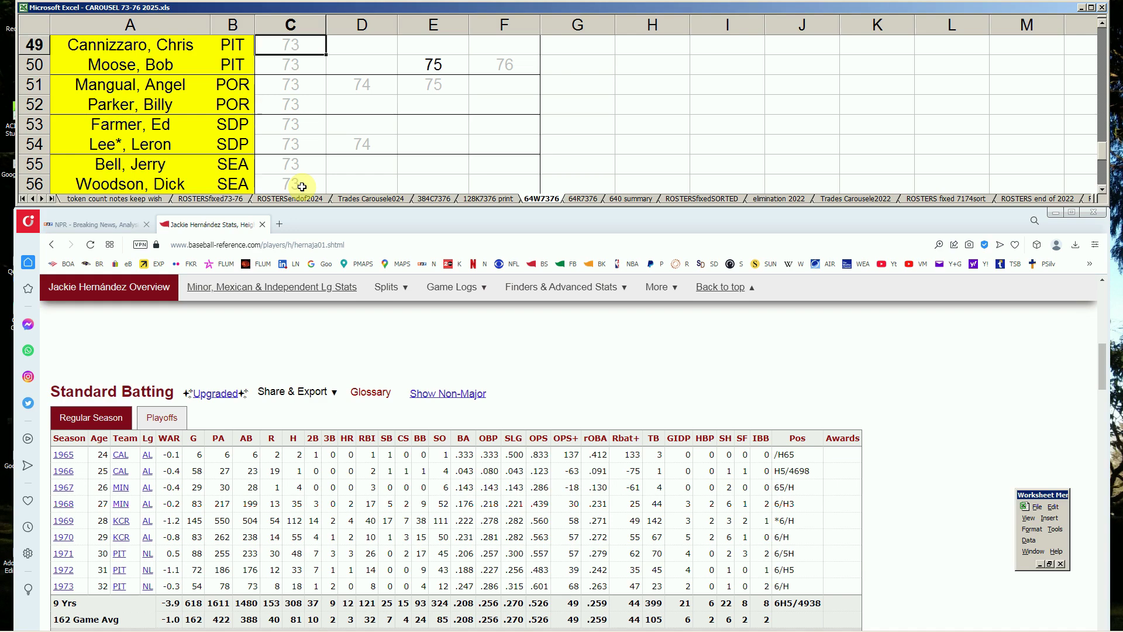
key("Down")
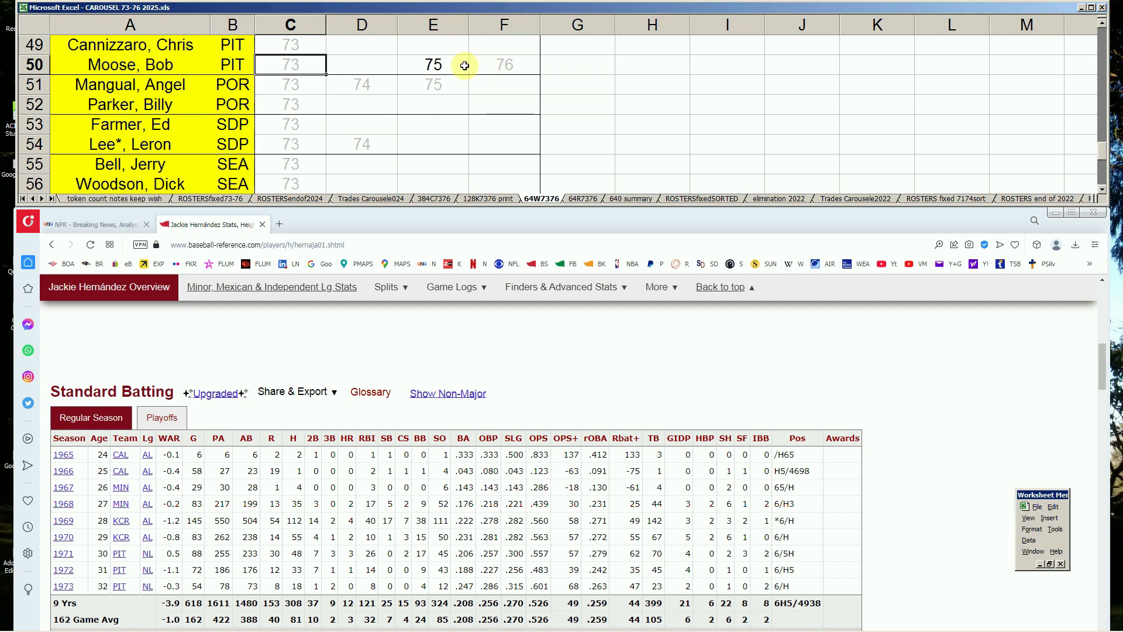
right_click(296, 62)
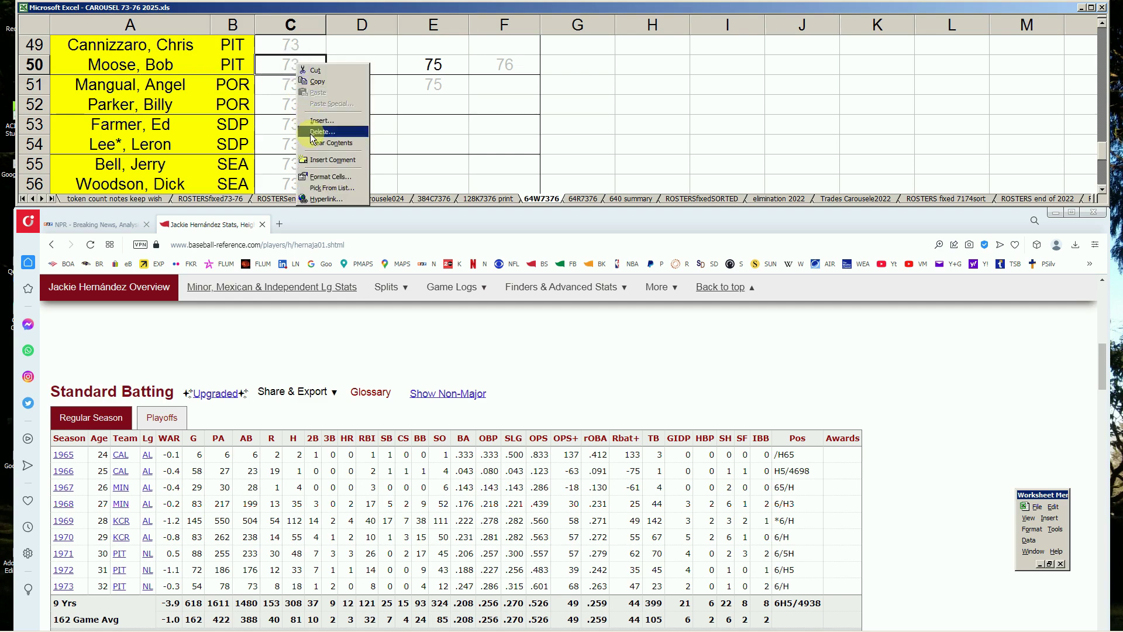
left_click(324, 175)
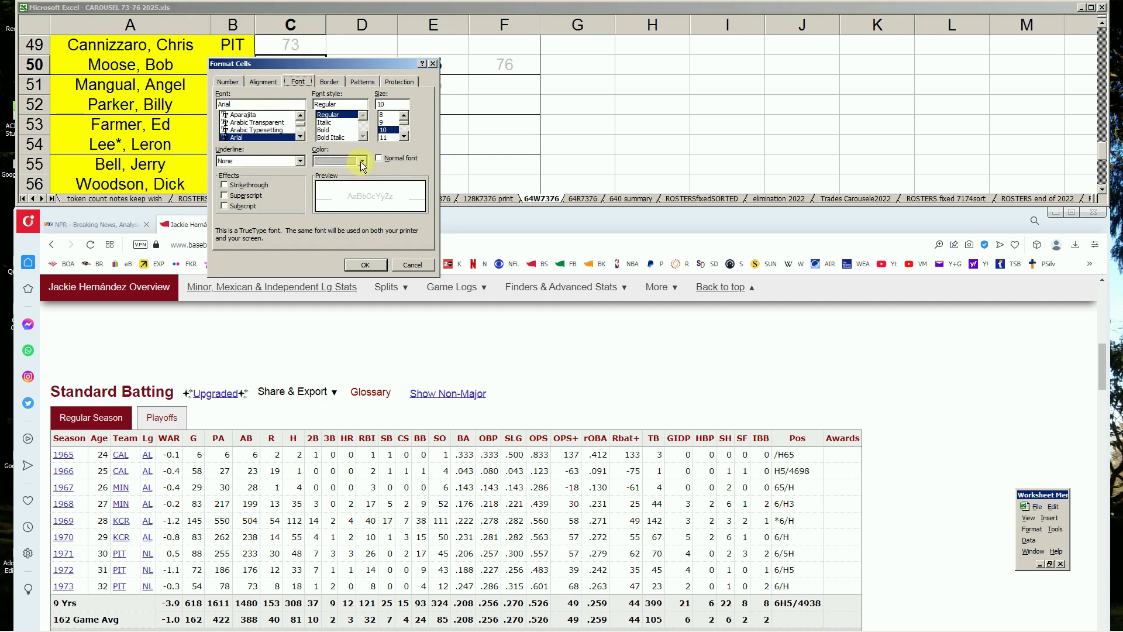
left_click(360, 161)
left_click(349, 168)
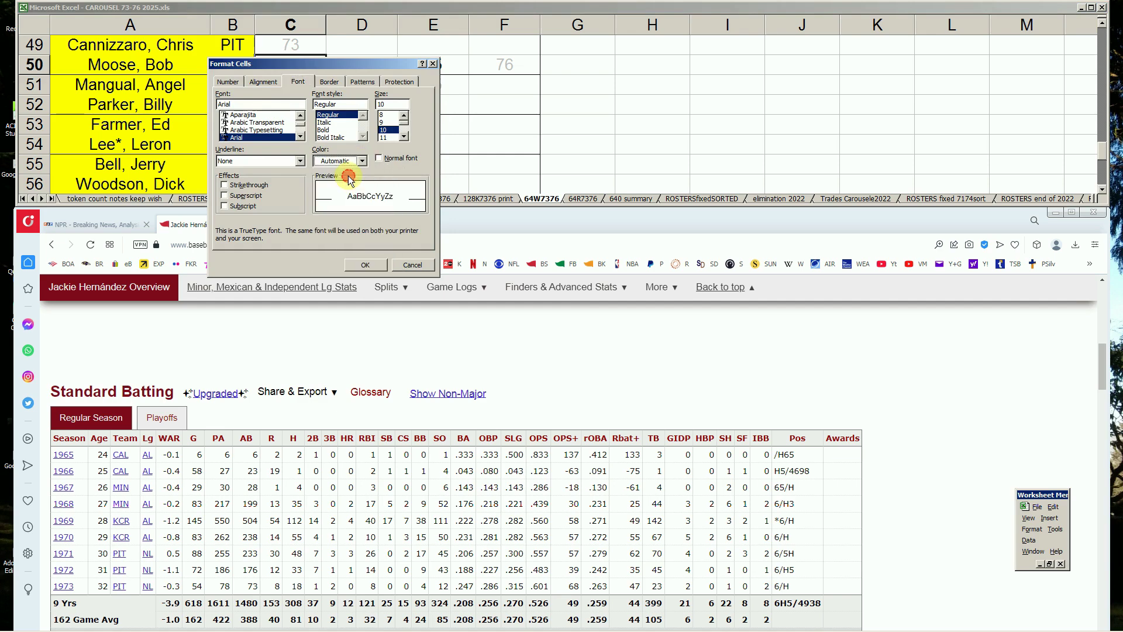
left_click(363, 266)
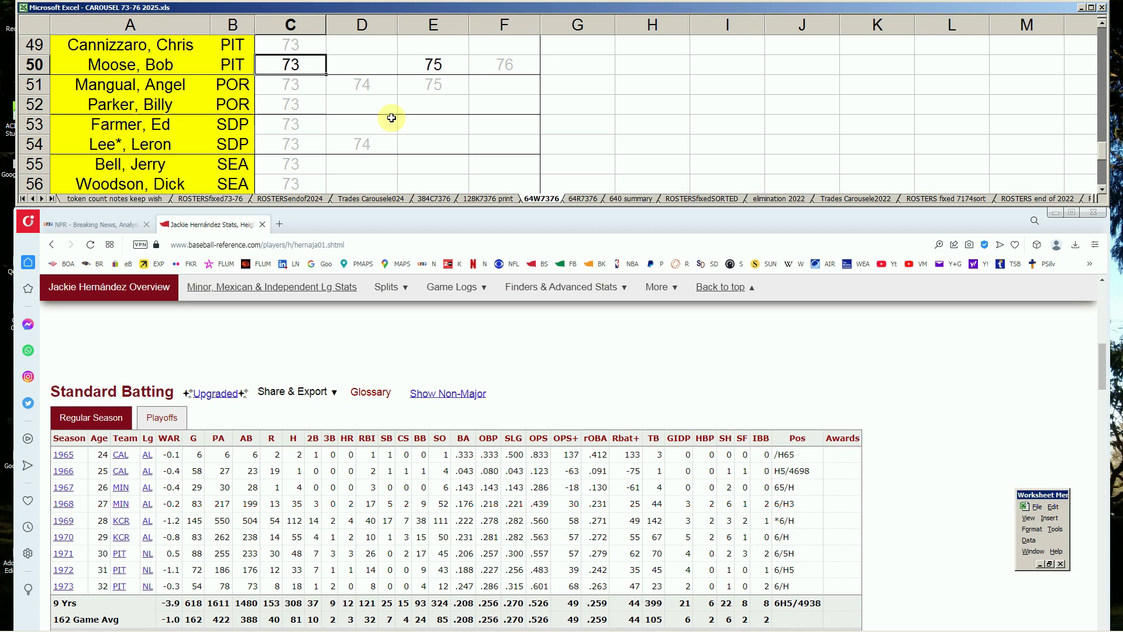
- Review the 73 entries of the POR and SDP players in rows 51 to 54
key("Down")
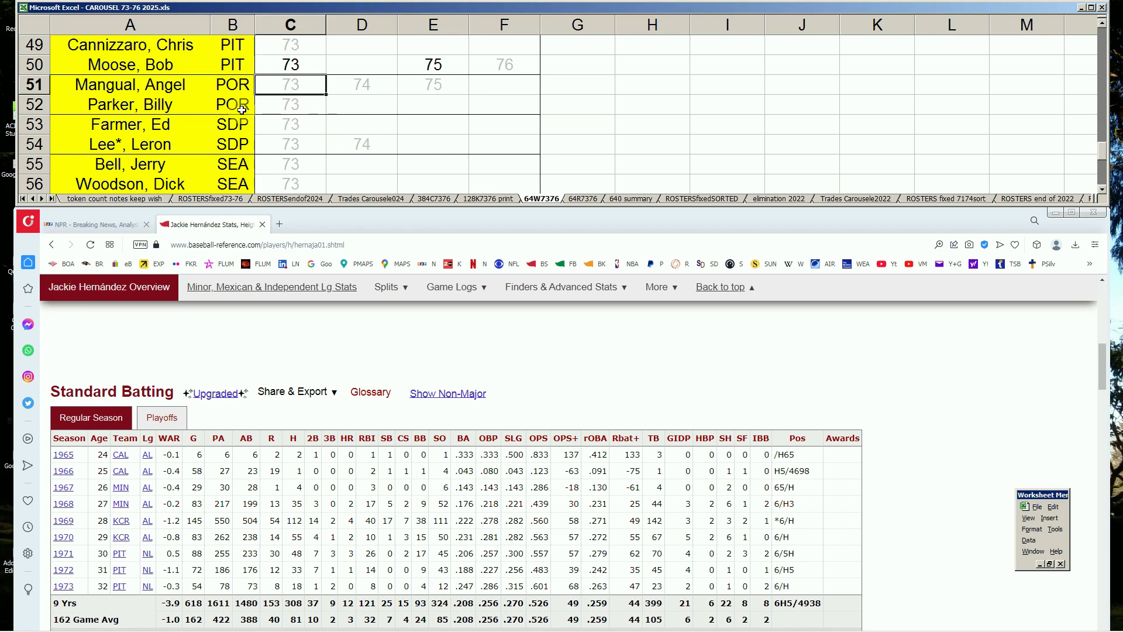
key("Down")
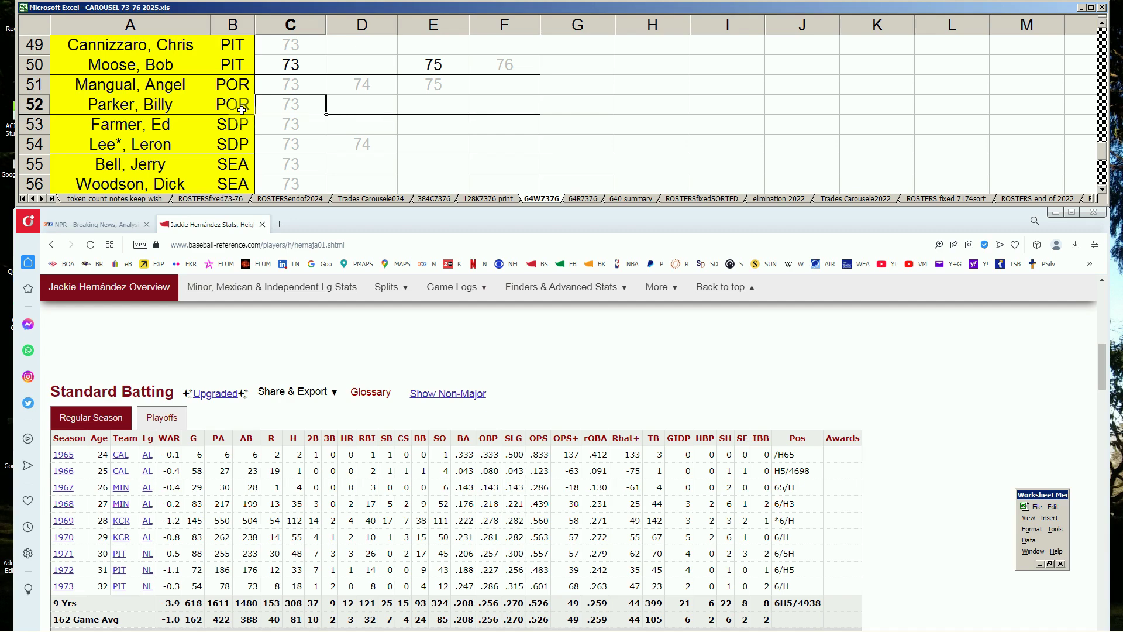
key("Down")
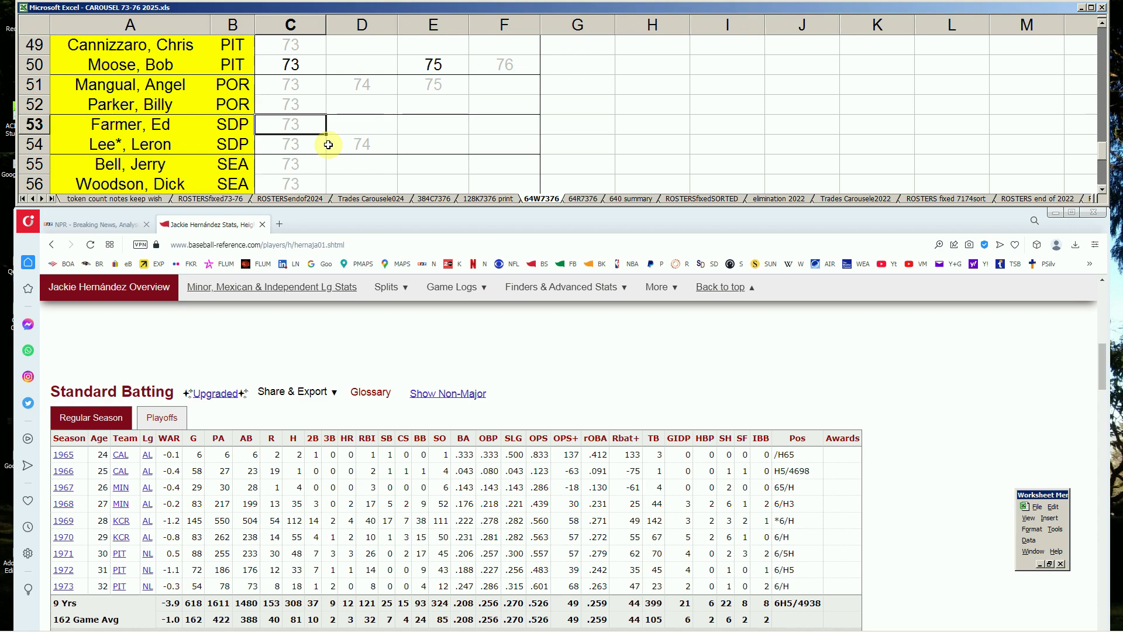
key("Down")
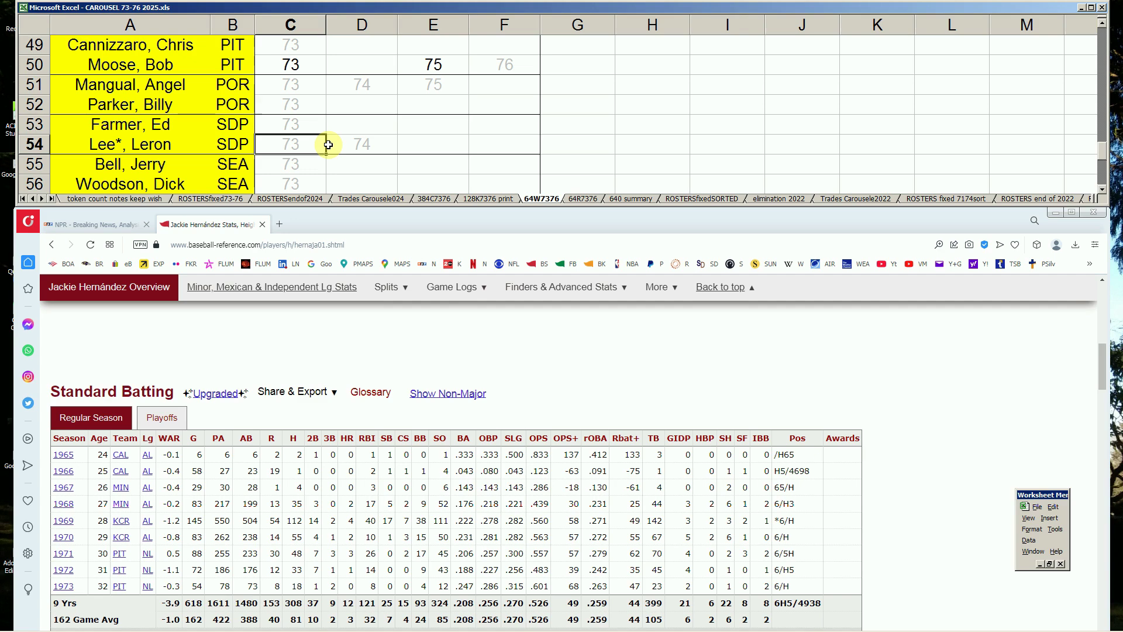
key("Down")
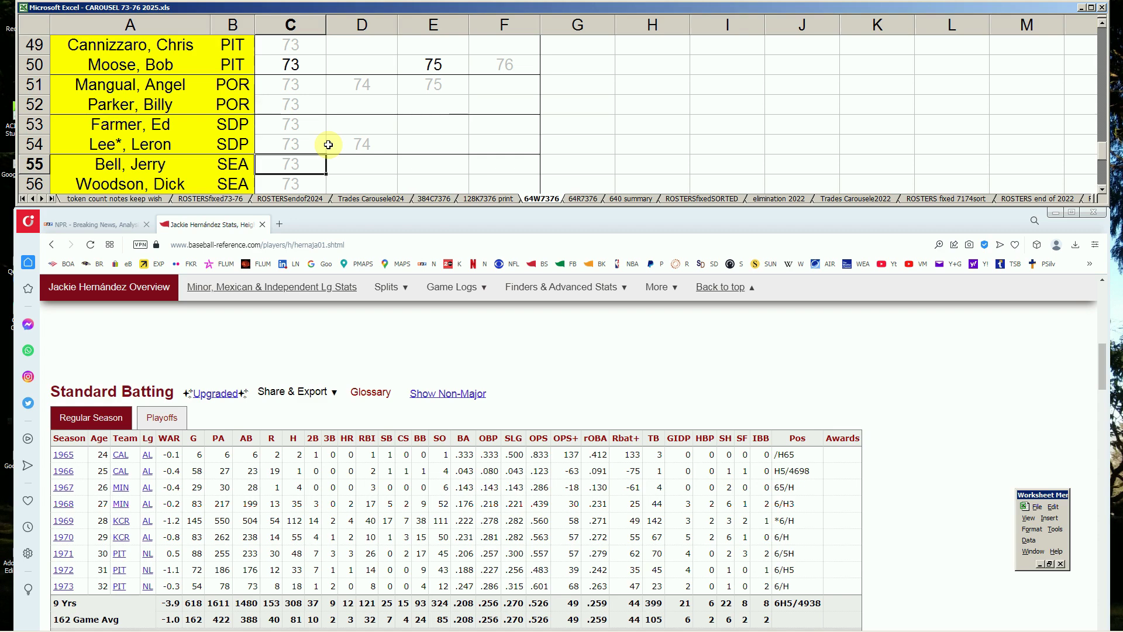
right_click(300, 168)
left_click(331, 283)
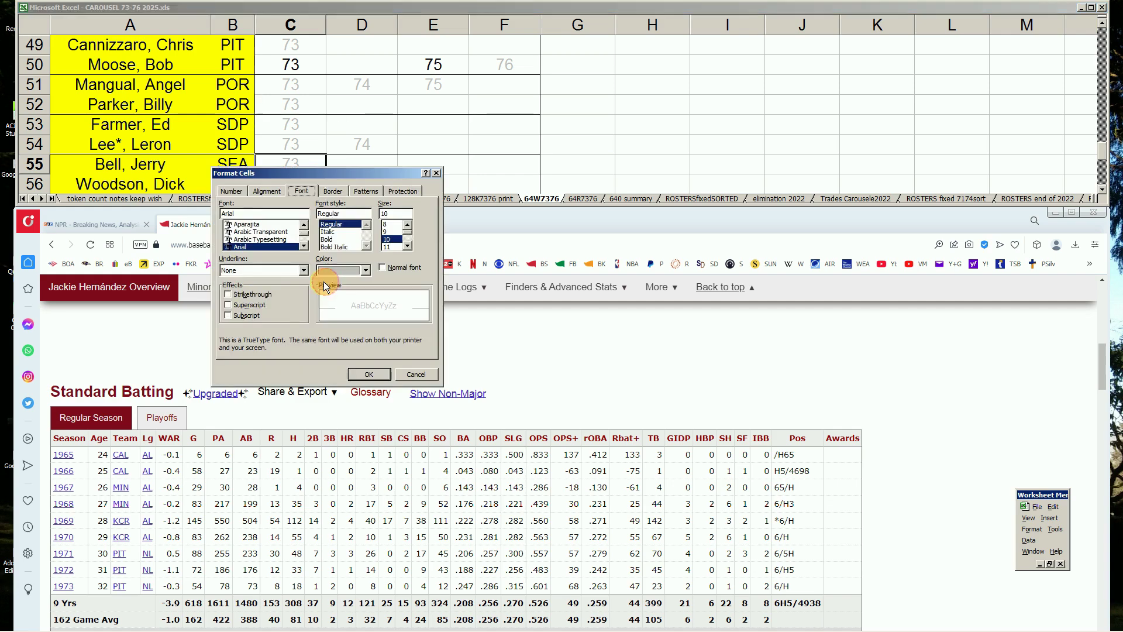
left_click(367, 270)
left_click(360, 286)
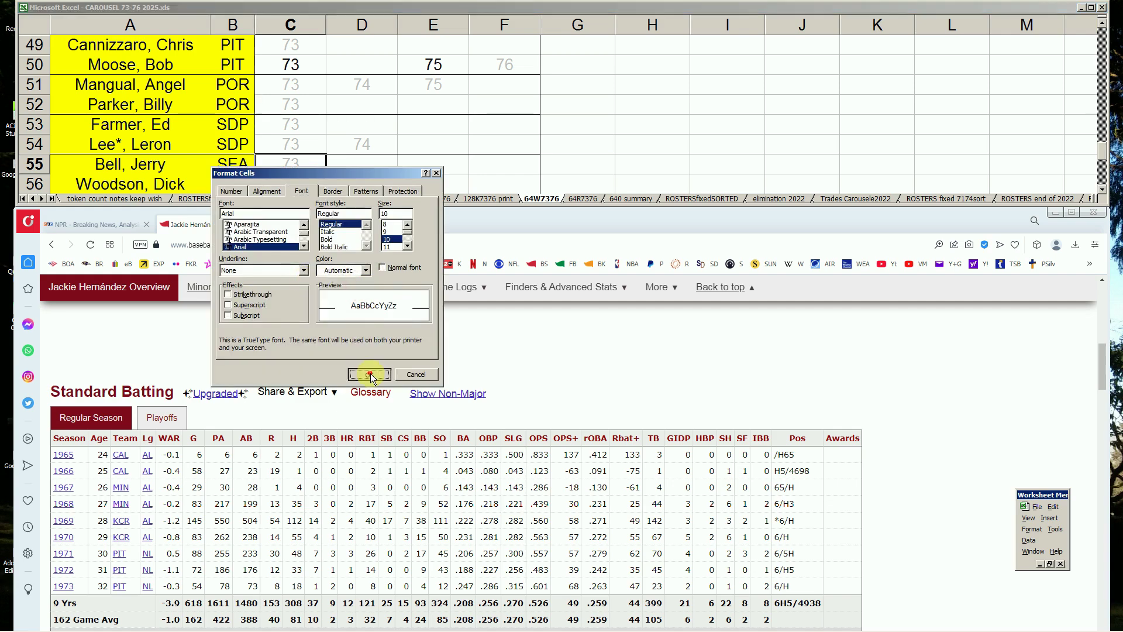
left_click(369, 374)
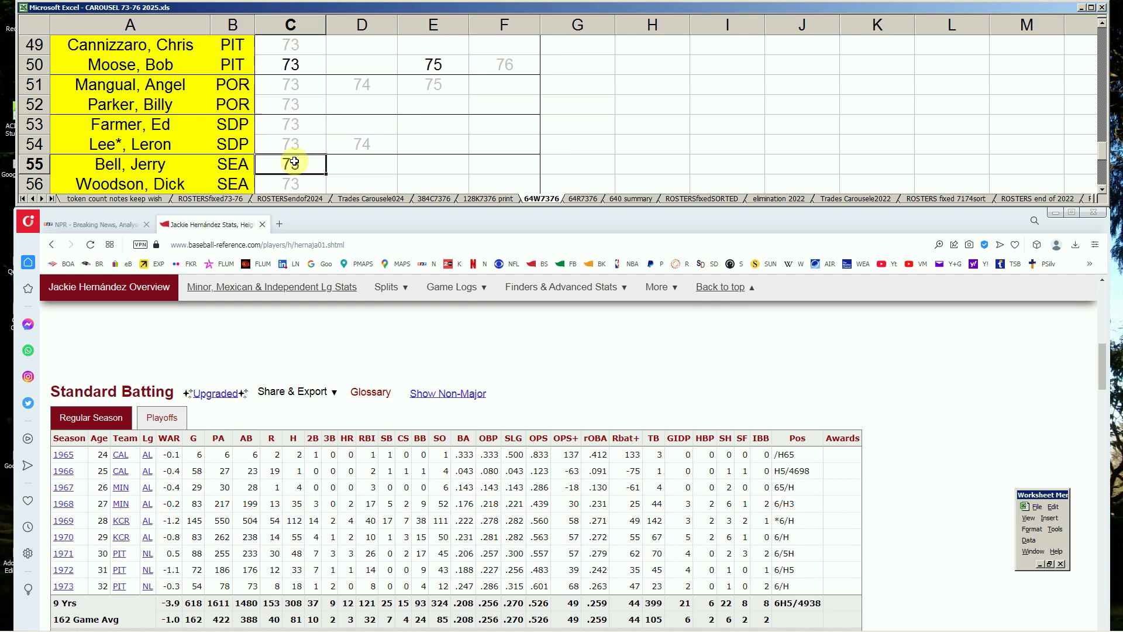
- Review the 73 entries of Dick Woodson, Bob Heise and Willie Mays in rows 56 to 58
key("Down")
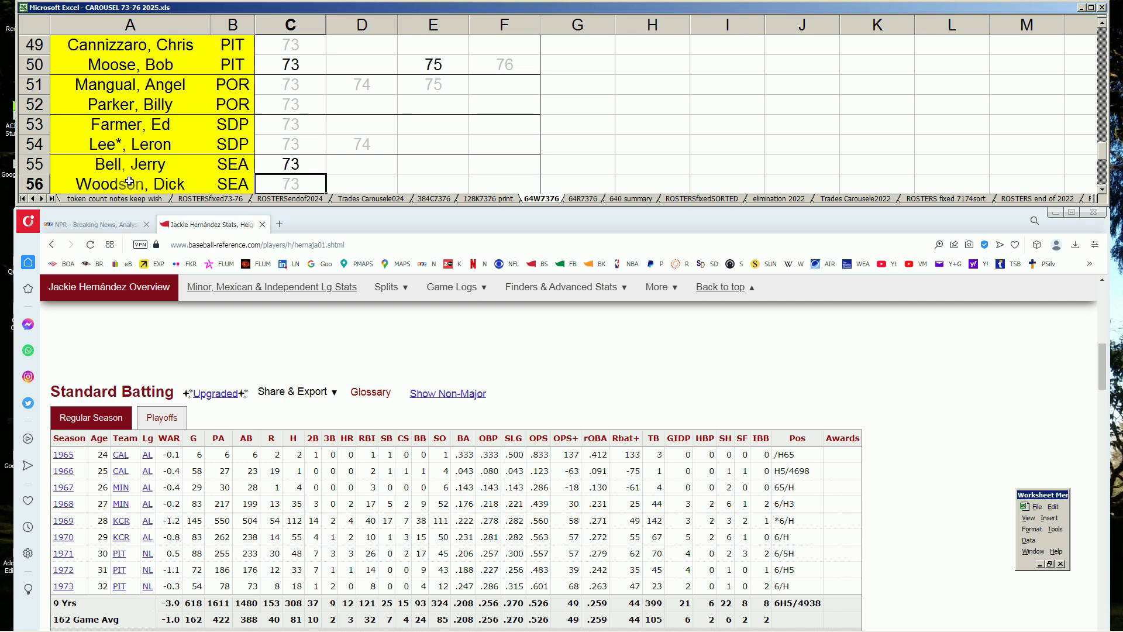
left_click(294, 159)
type("73")
key("Return")
key("Page_Down")
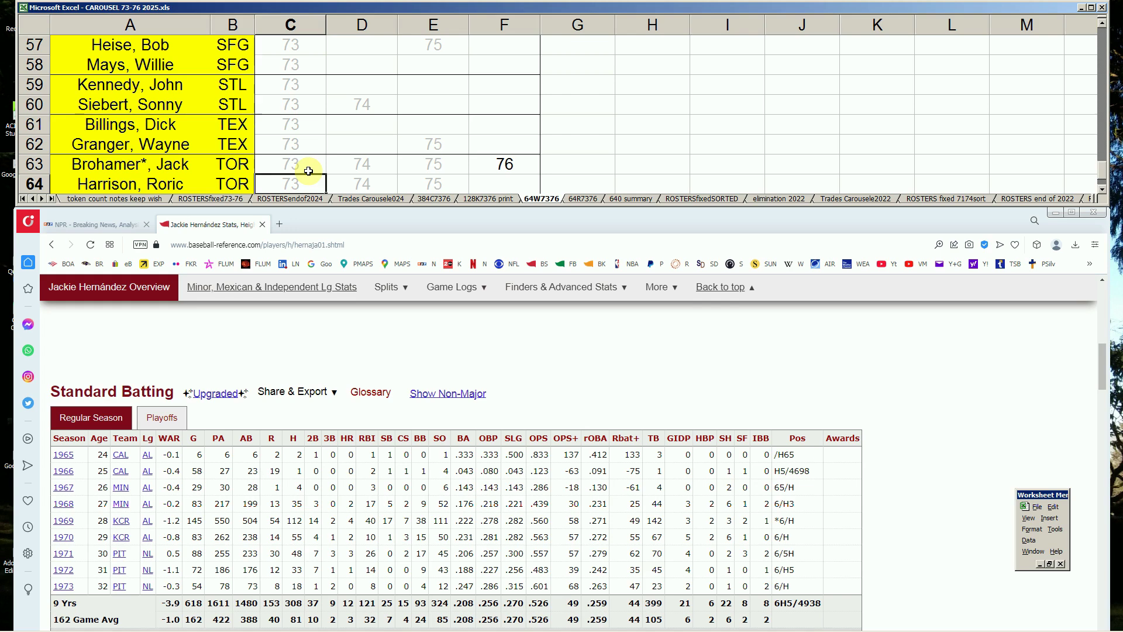
key("Up")
key("Up")
key("Up")
key("Up")
key("Up")
key("Up")
key("Up")
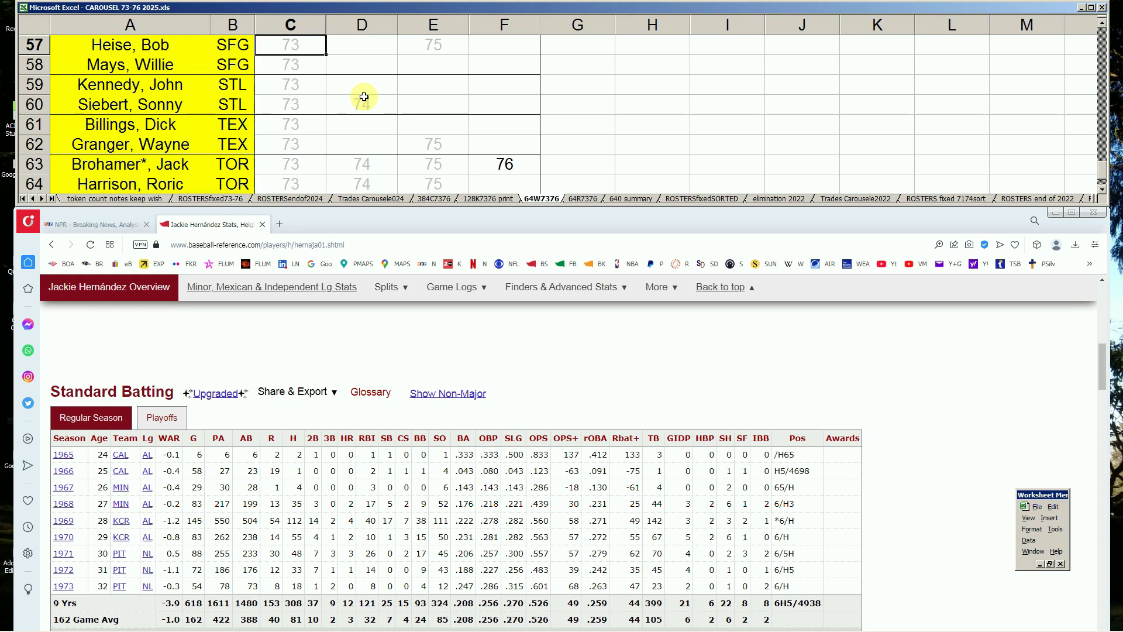
key("Down")
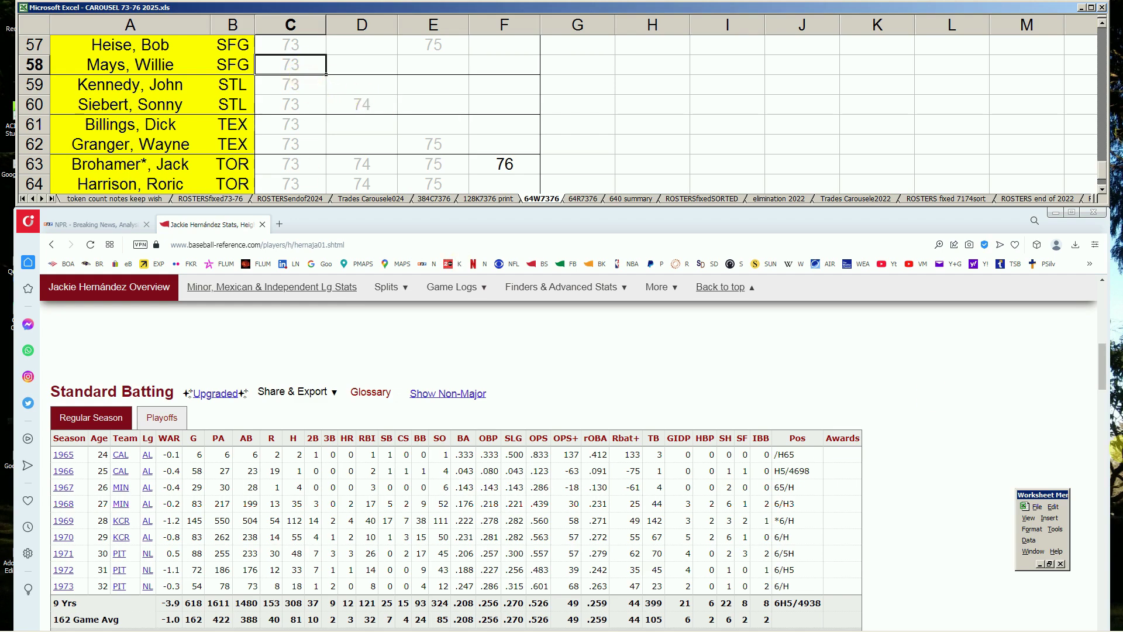
- Look up Frank Robinson on Baseball Reference and examine his season-by-season batting statistics through 1976
left_click_drag(1103, 365, 1065, 290)
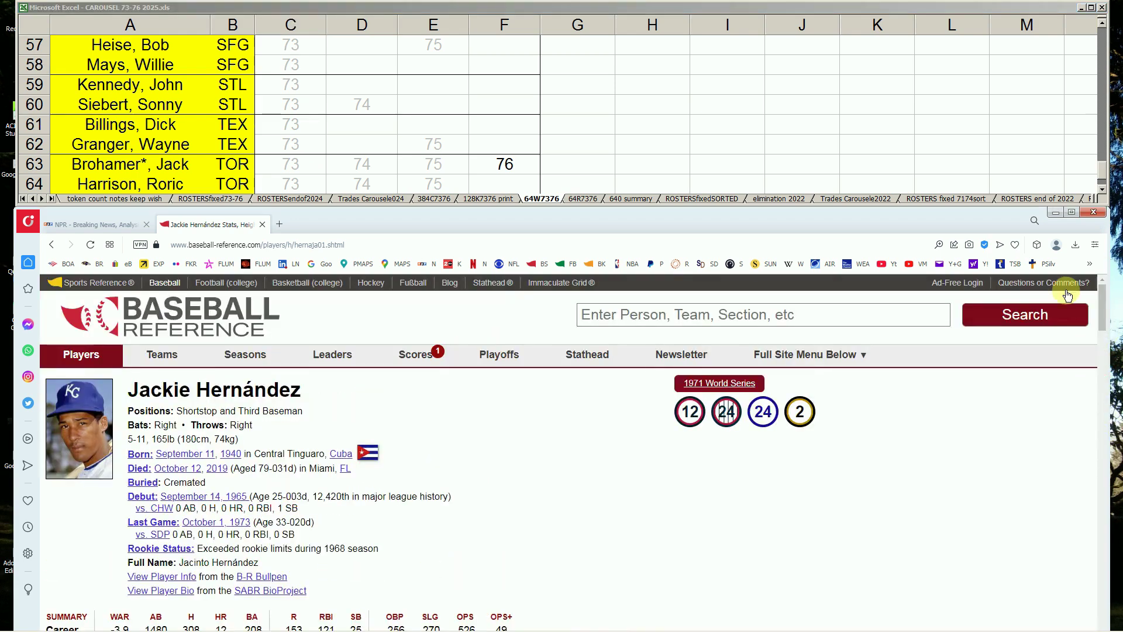
left_click(894, 313)
type("fra")
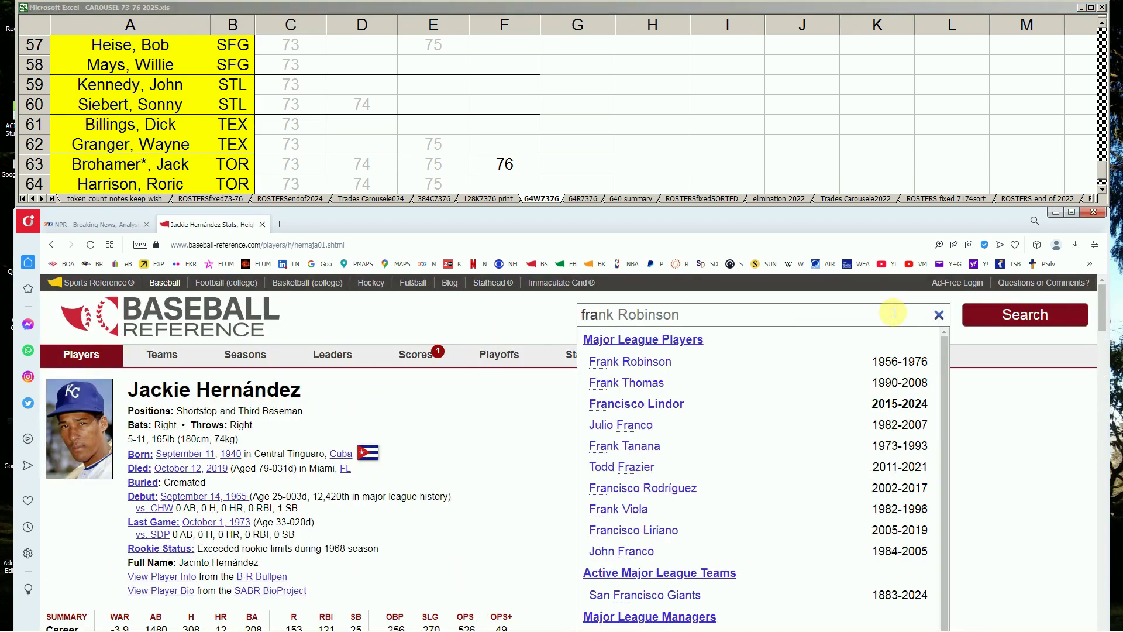
type("nk rob")
key("Down")
key("Return")
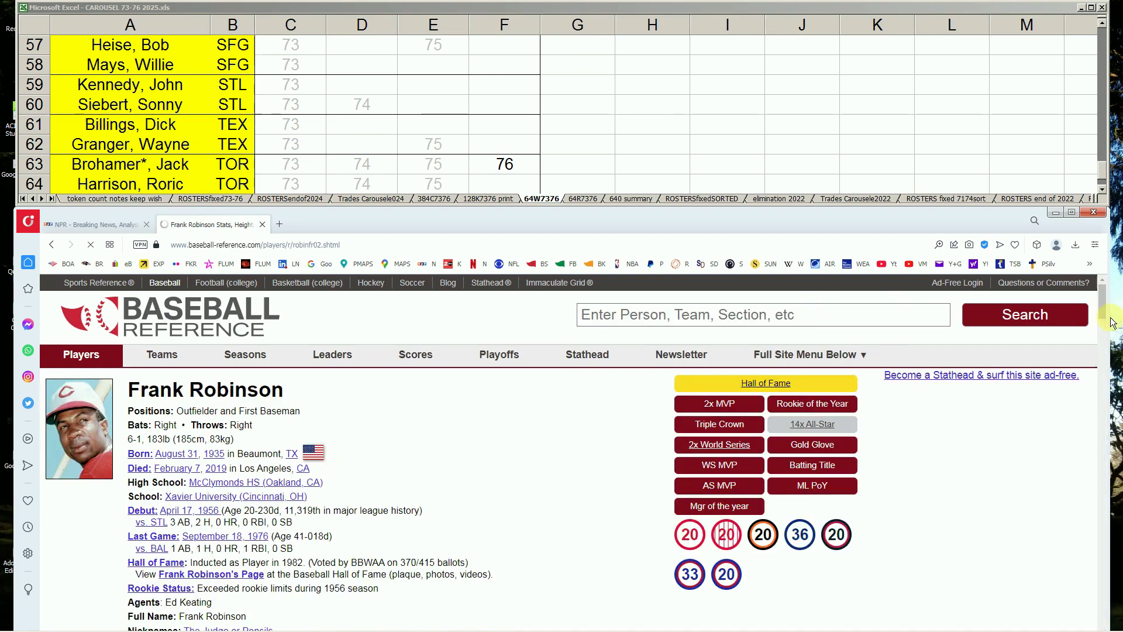
scroll(1102, 326, "down", 5)
scroll(1103, 326, "down", 10)
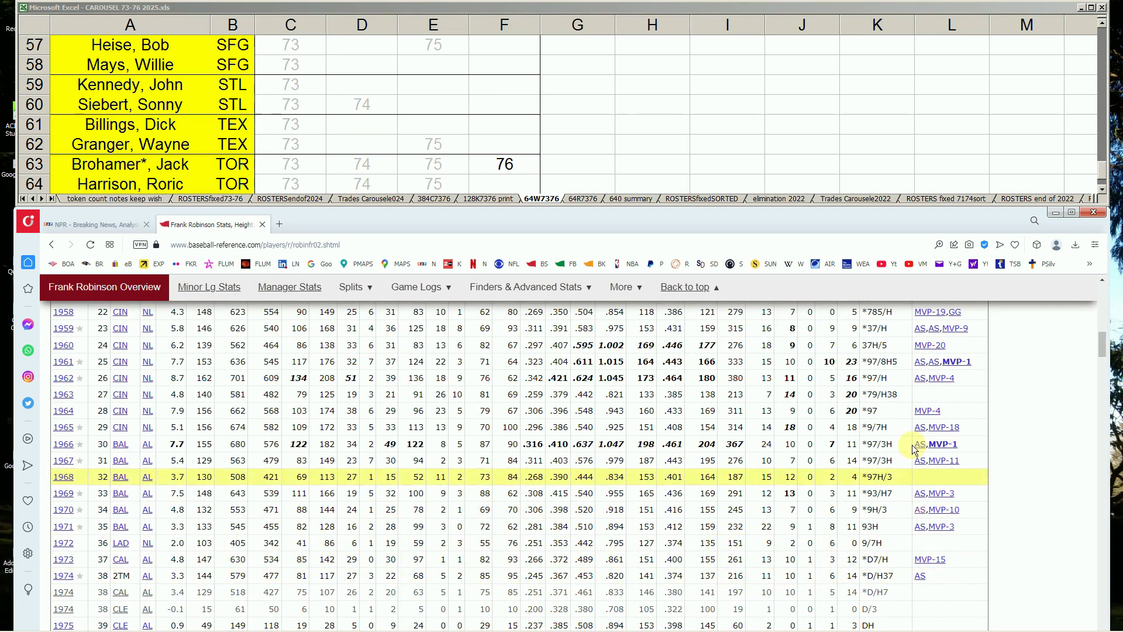
scroll(1102, 353, "down", 2)
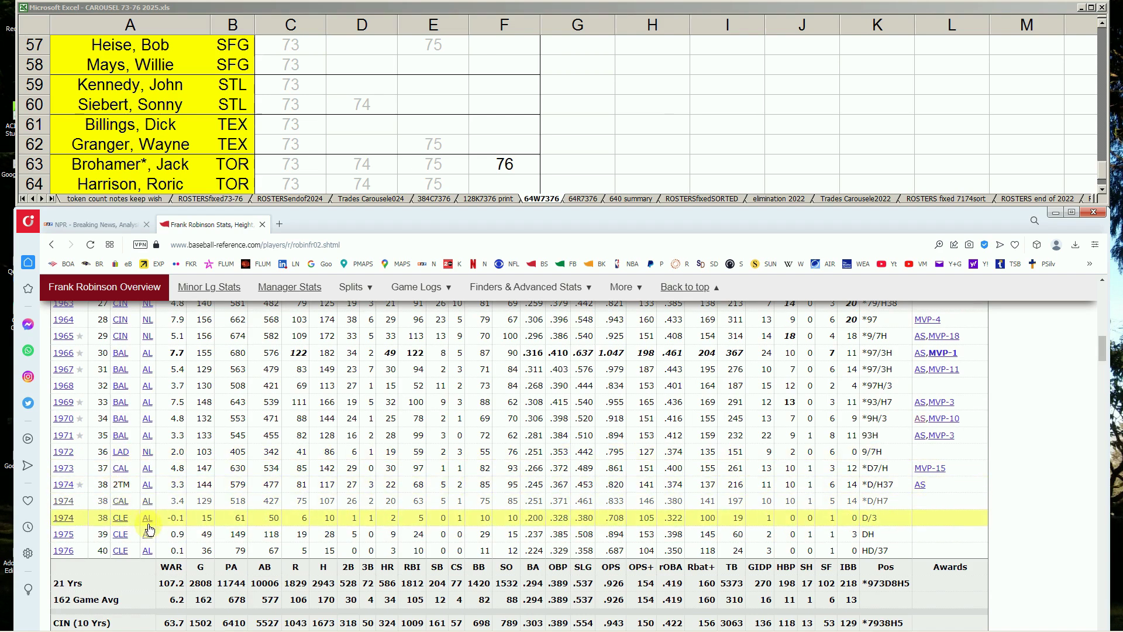
- Return to the roster sheet and review the 73 entries of the STL and TEX players and Jack Brohamer in rows 59 to 63
left_click(622, 144)
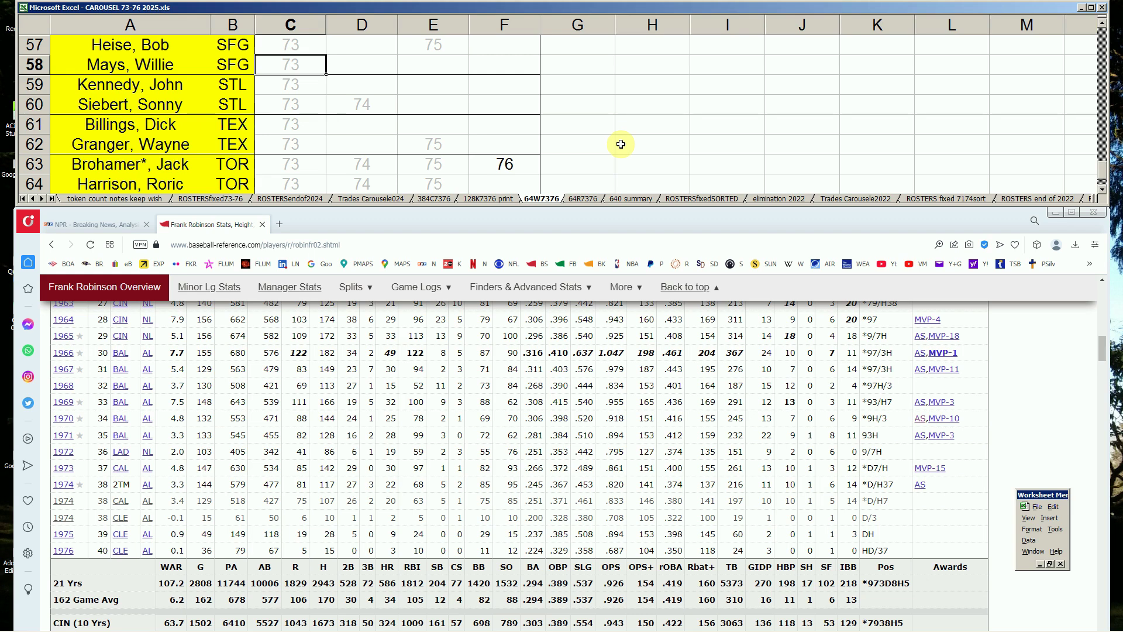
key("Down")
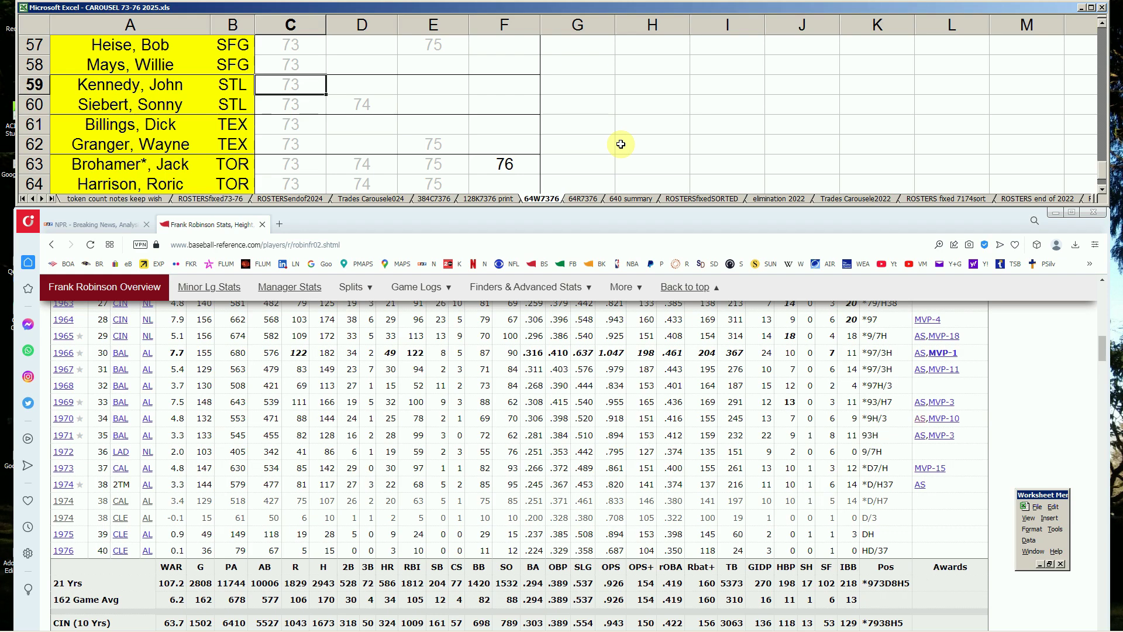
key("Down")
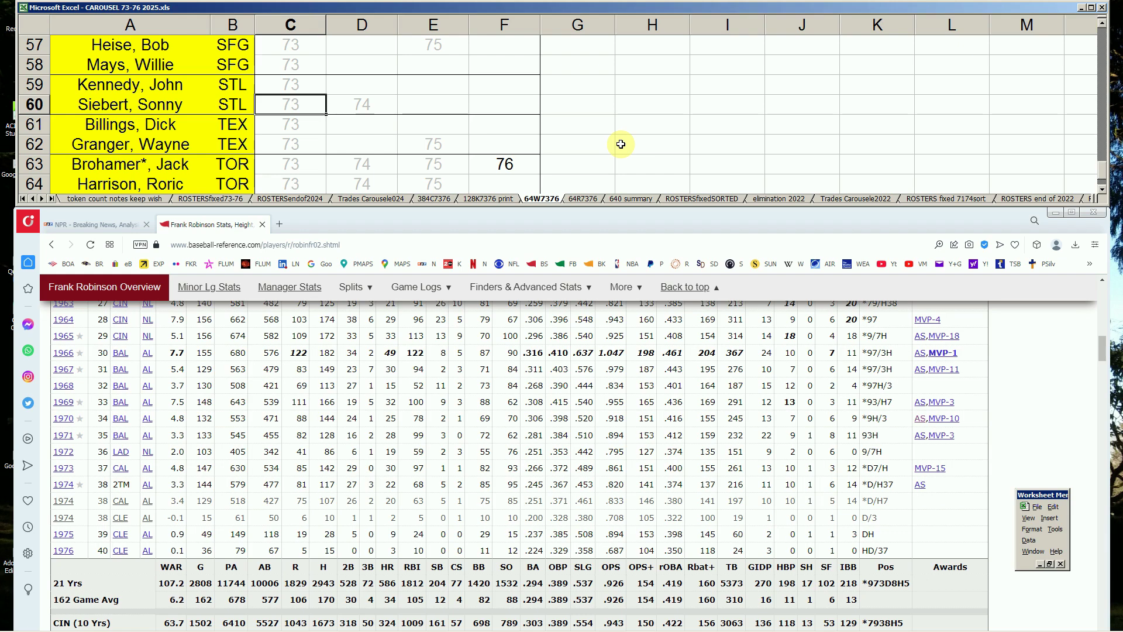
key("Down")
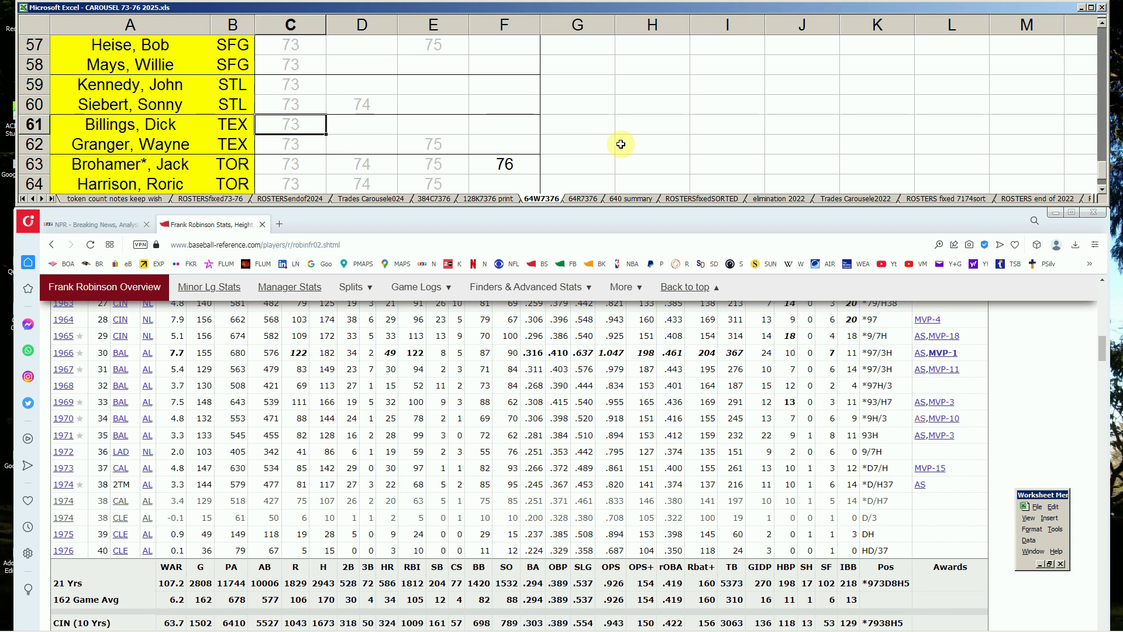
key("Down")
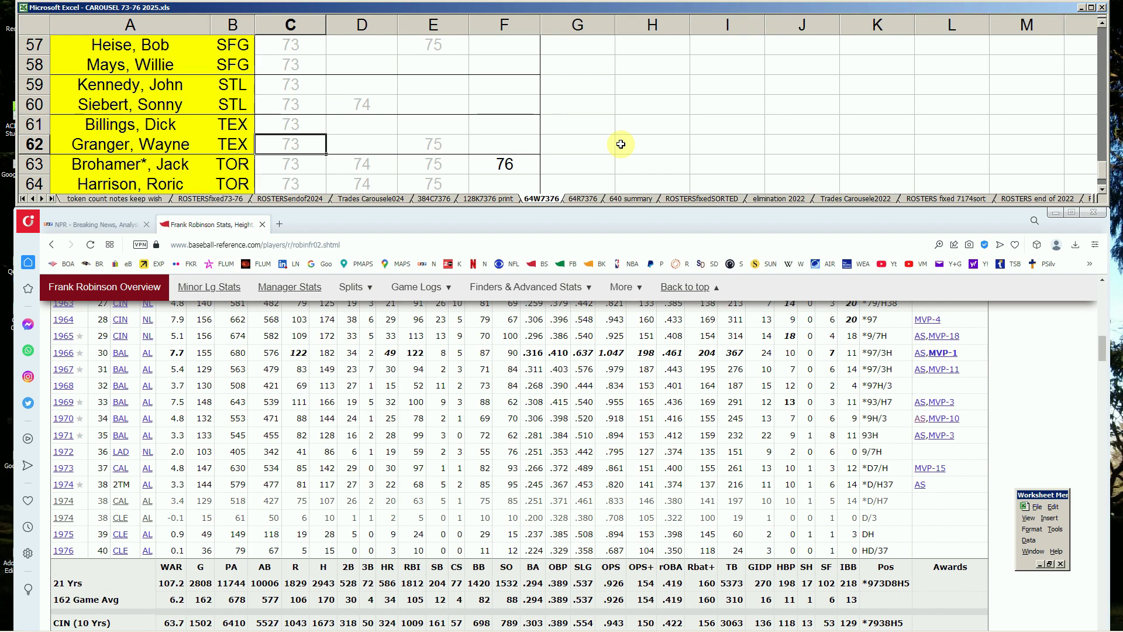
key("Down")
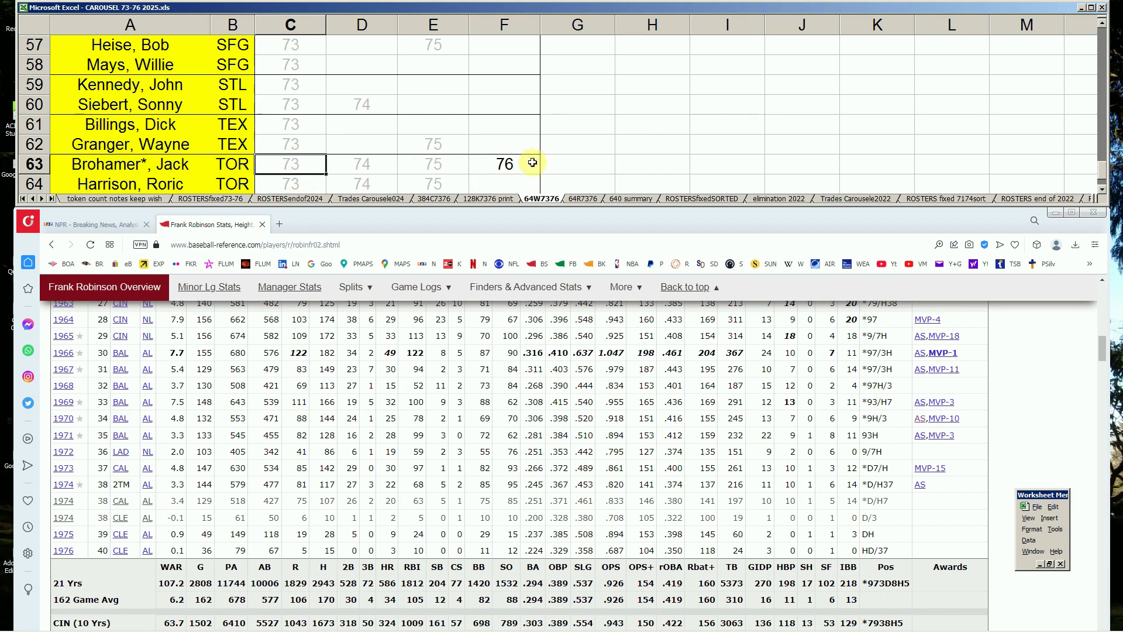
- Look up Roric Harrison on Baseball Reference and examine his Standard Pitching table
left_click_drag(1103, 353, 961, 300)
left_click(881, 319)
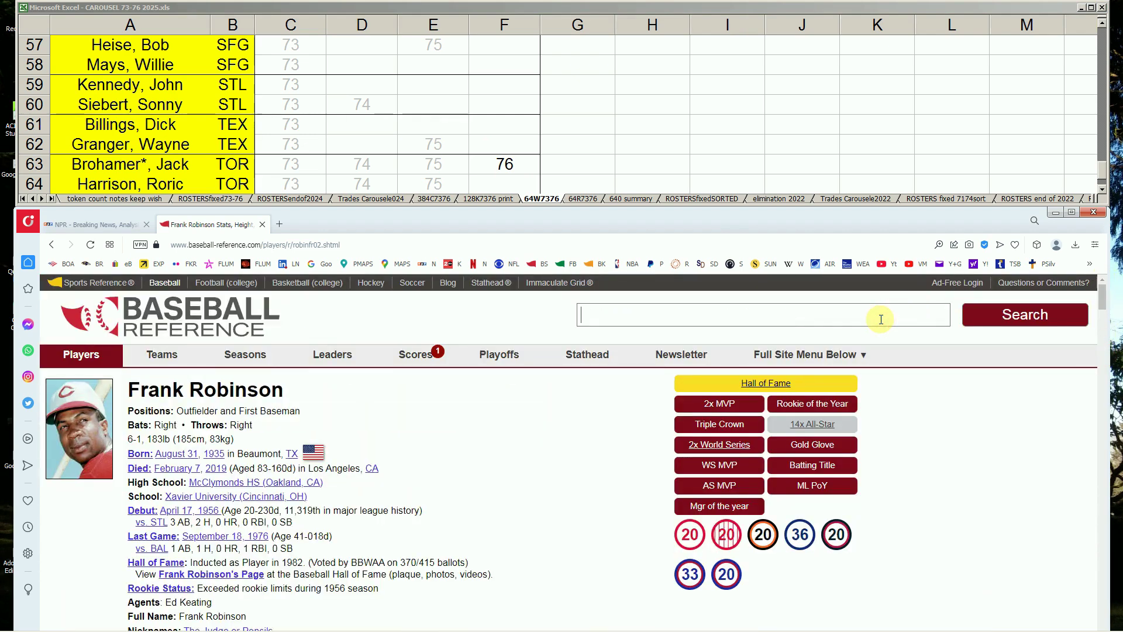
type("roric")
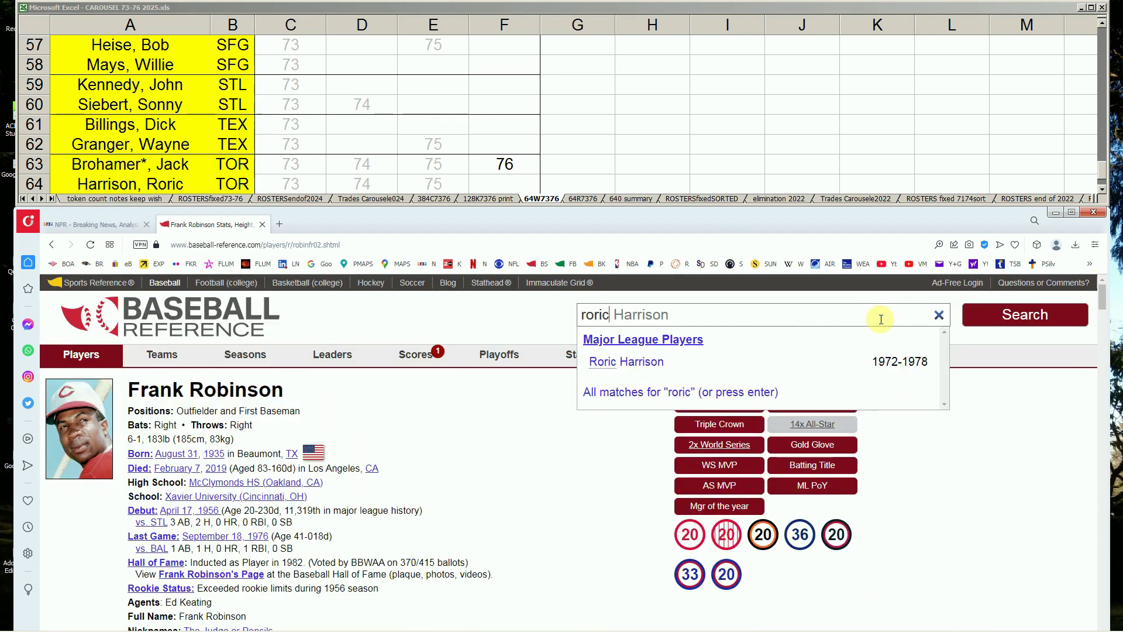
key("Down")
key("Return")
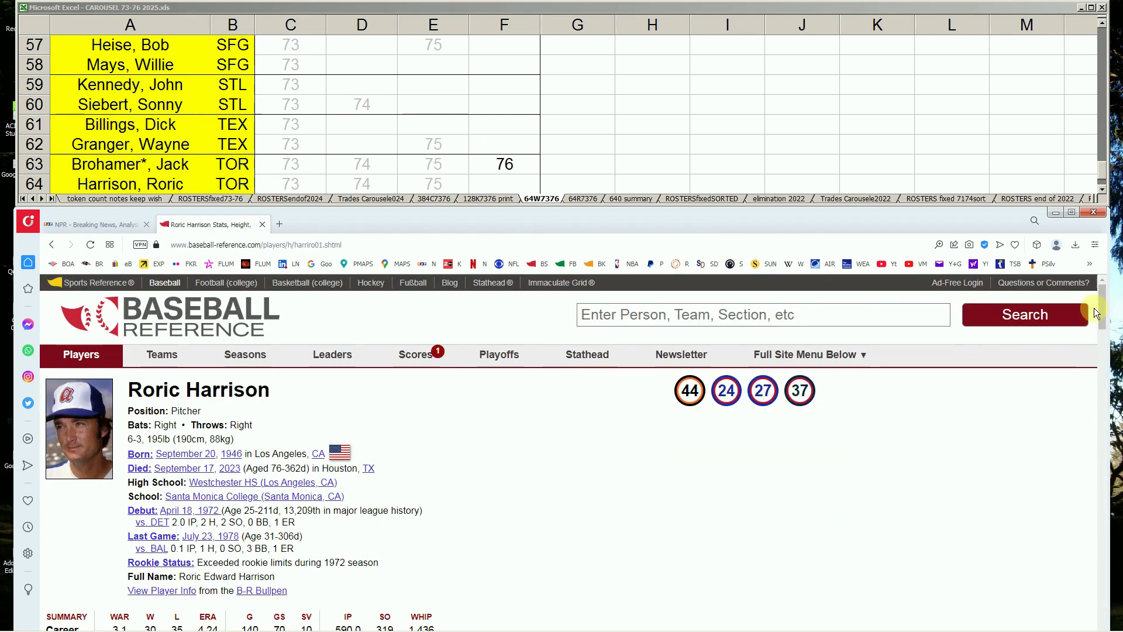
left_click_drag(1103, 314, 1099, 375)
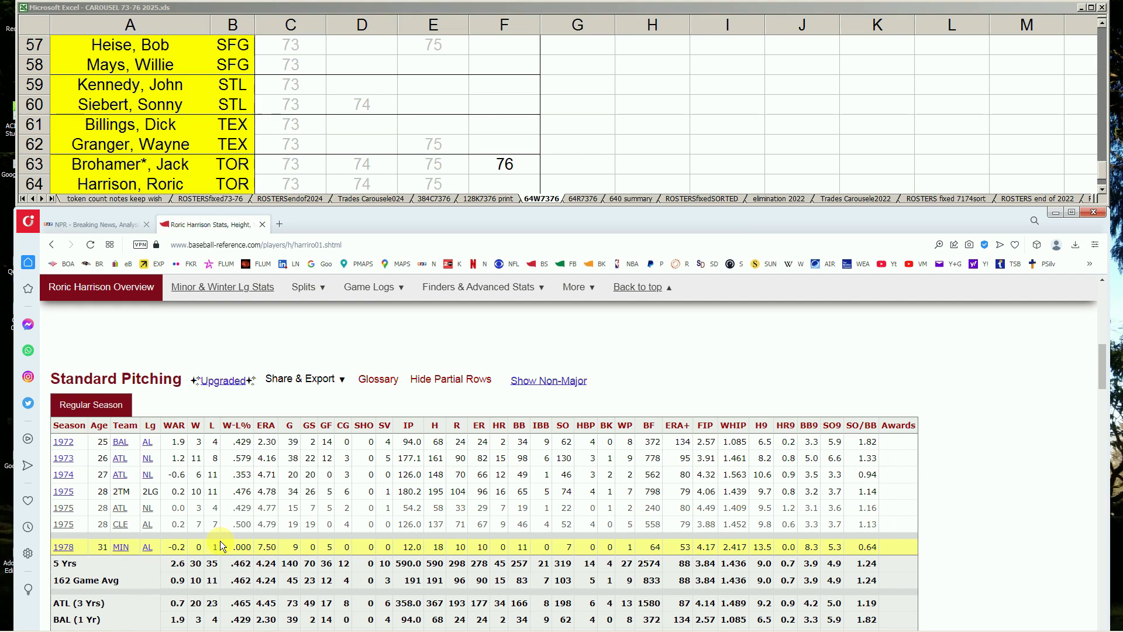
- Compare the 73–76 entries of the TOR players Jack Brohamer and Roric Harrison in rows 63 and 64 of the roster sheet
left_click(505, 185)
left_click(503, 186)
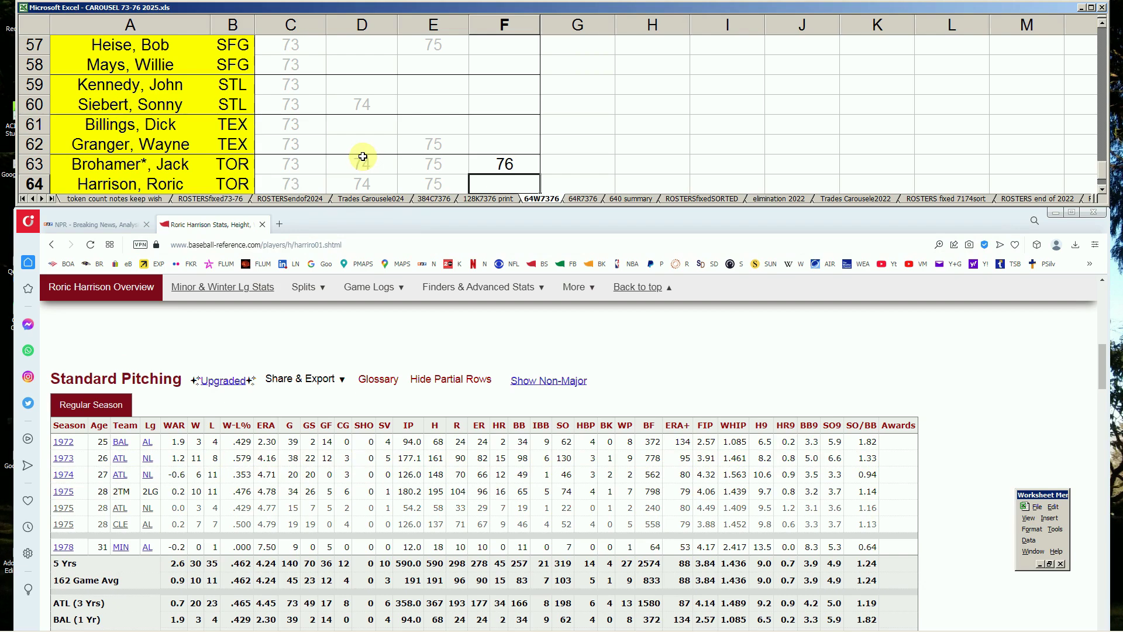
left_click(310, 168)
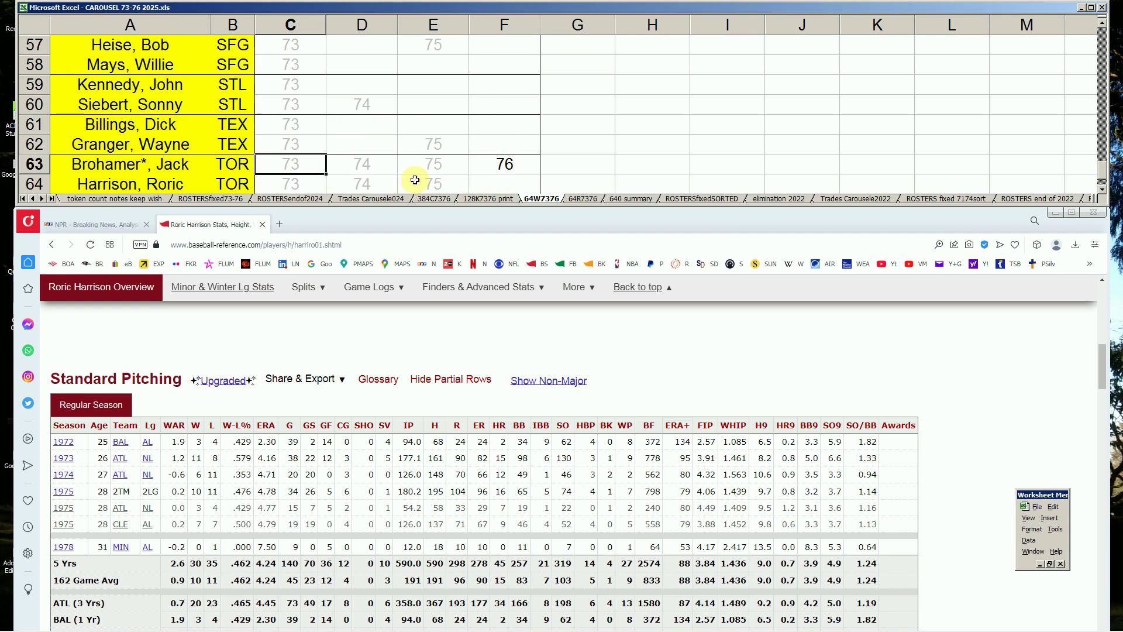
left_click(506, 165)
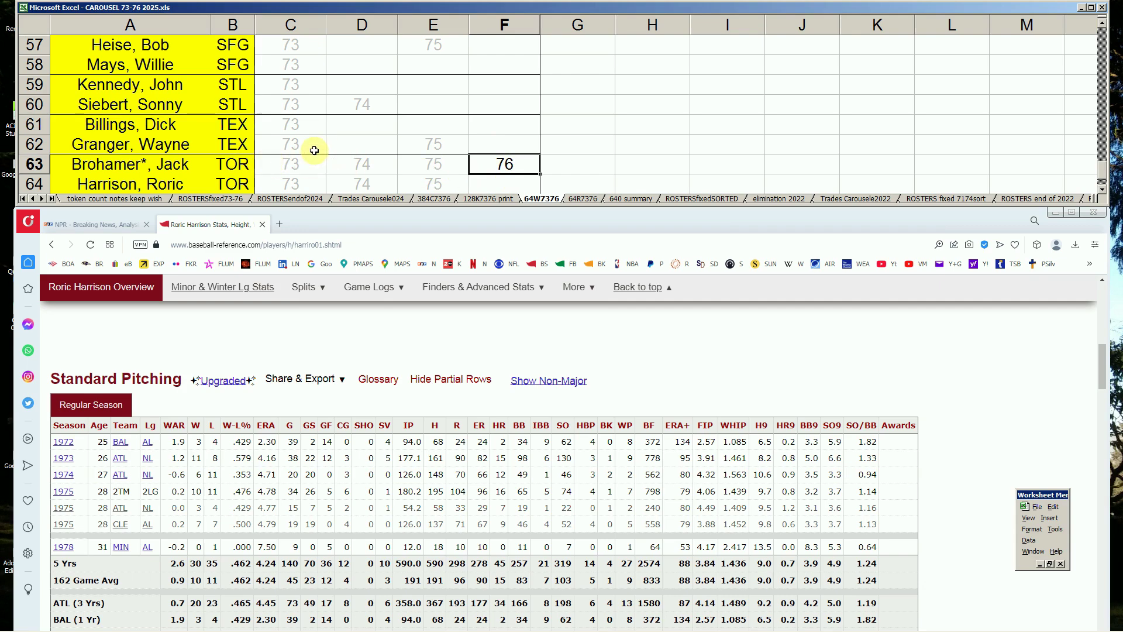
left_click(287, 164)
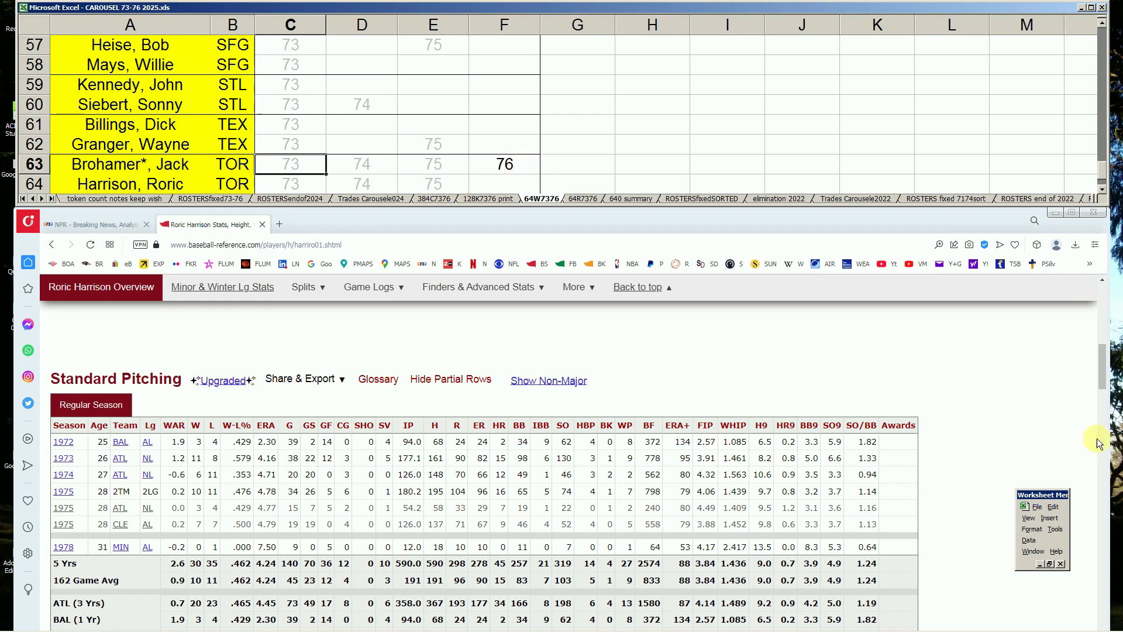
- Look up Jack Brohamer on Baseball Reference and examine his season batting statistics and Standard Fielding table
scroll(1100, 374, "up", 10)
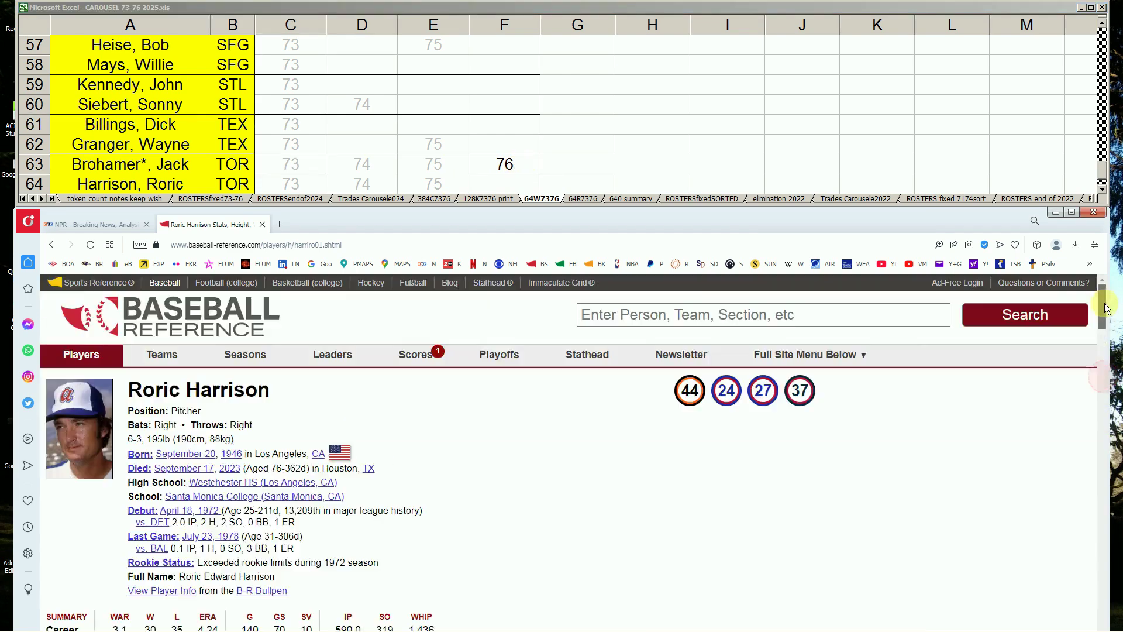
left_click(917, 317)
type("br")
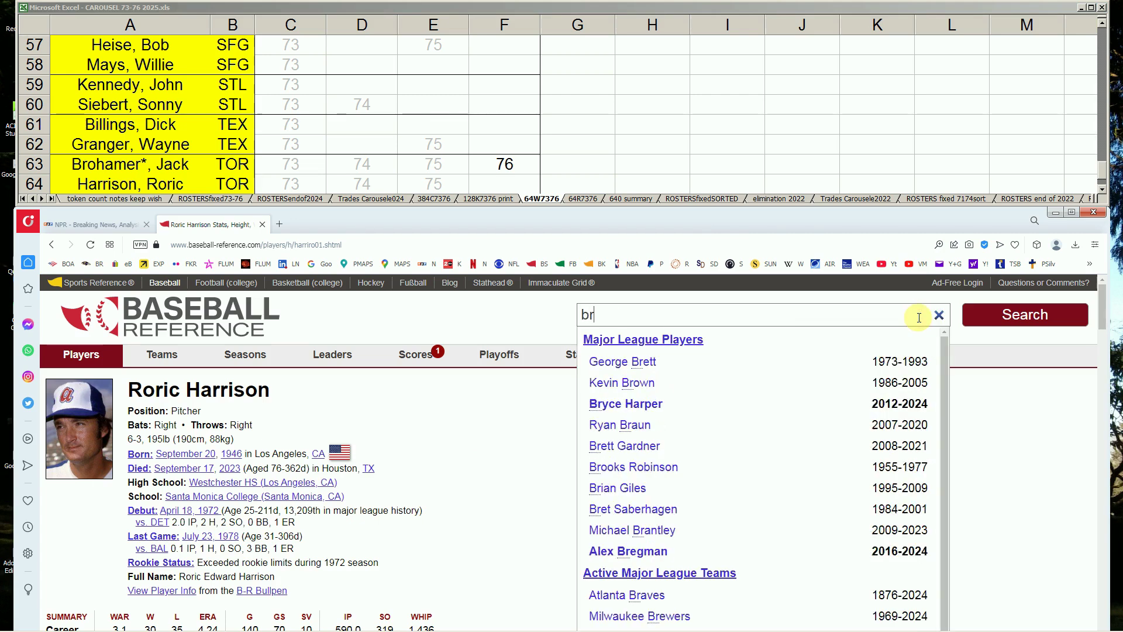
type("oh")
key("Down")
key("Down")
key("Return")
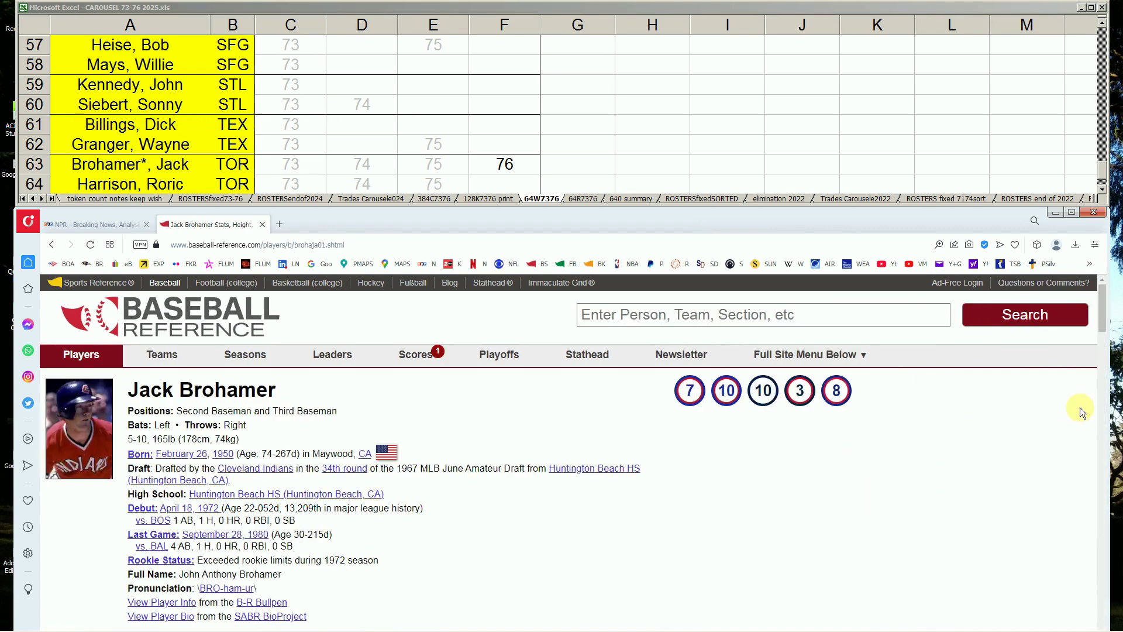
left_click_drag(1101, 319, 1089, 388)
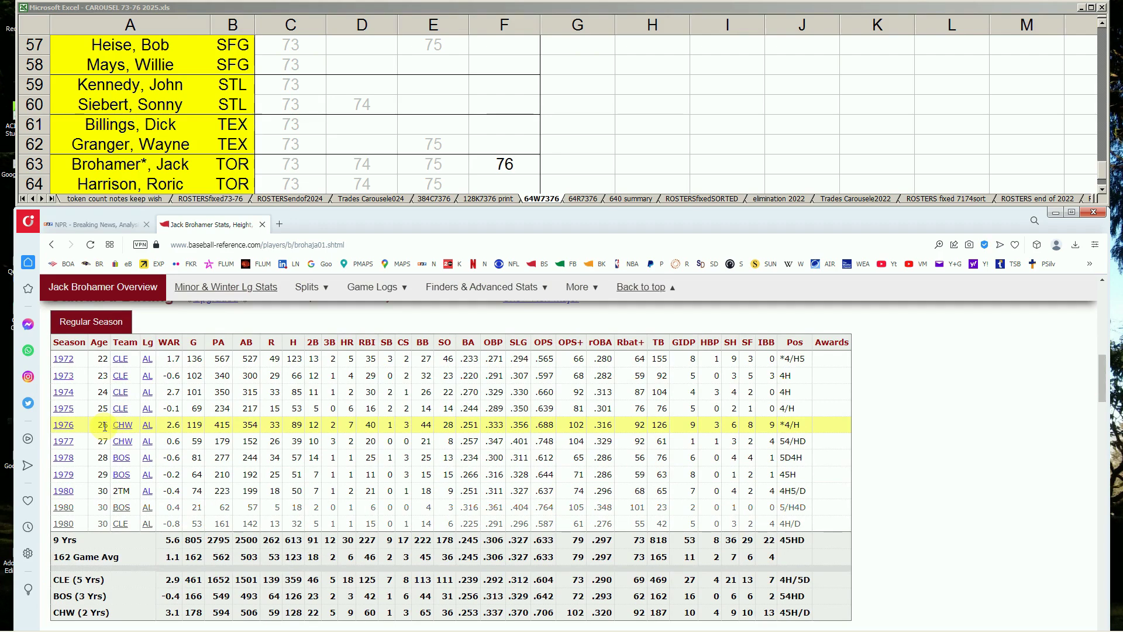
left_click_drag(1101, 388, 1080, 520)
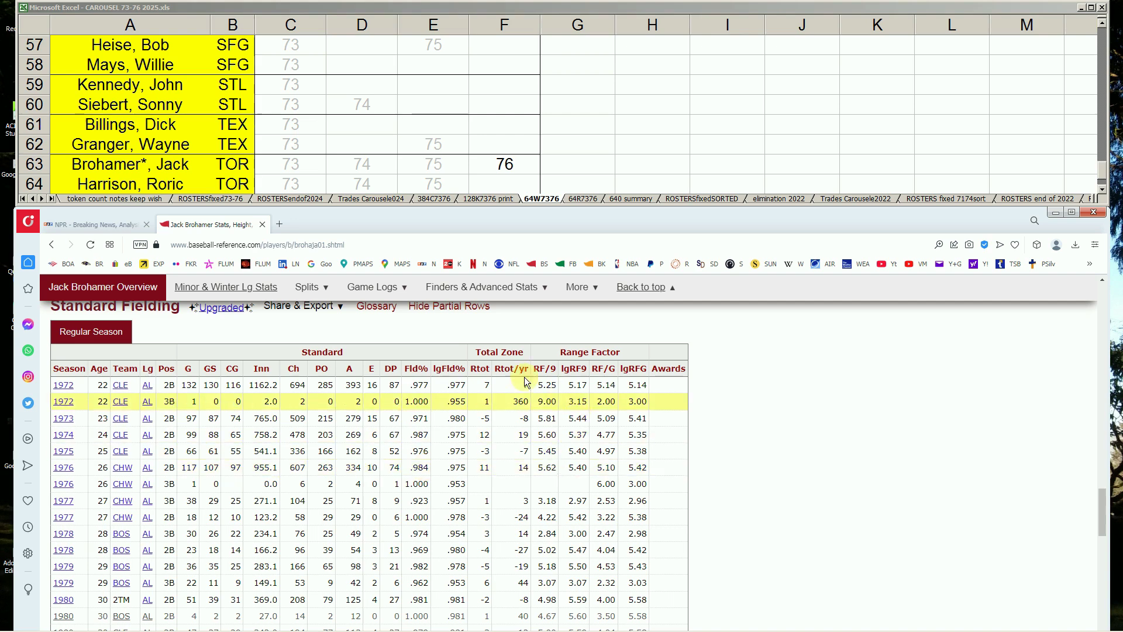
mouse_move(517, 373)
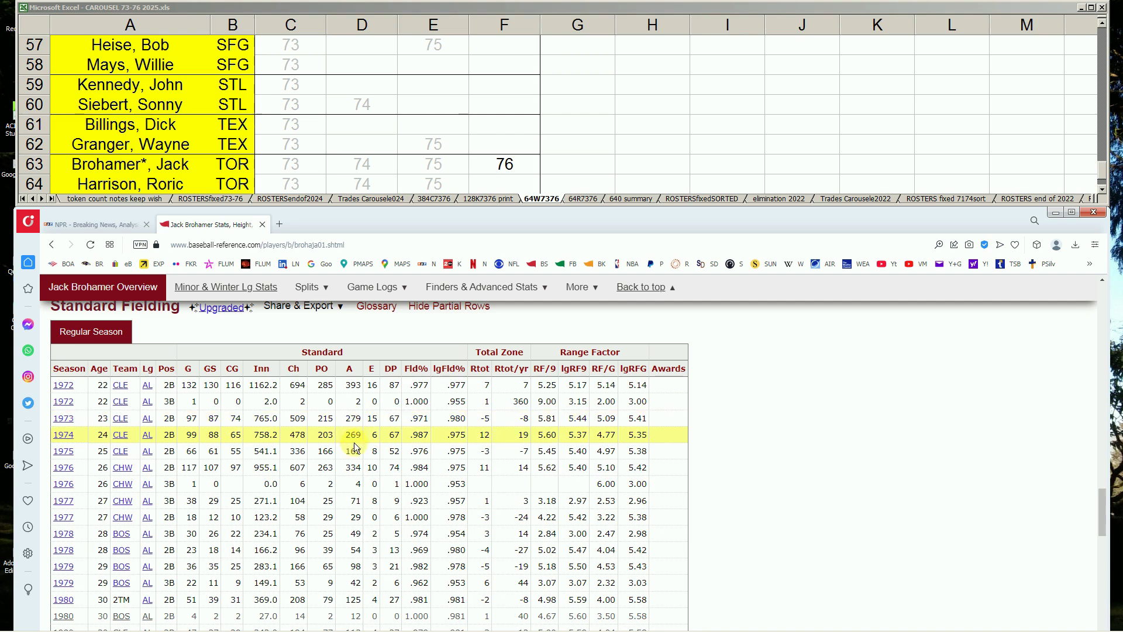
- Close the NPR news page, leaving the Jack Brohamer statistics page open
left_click(494, 135)
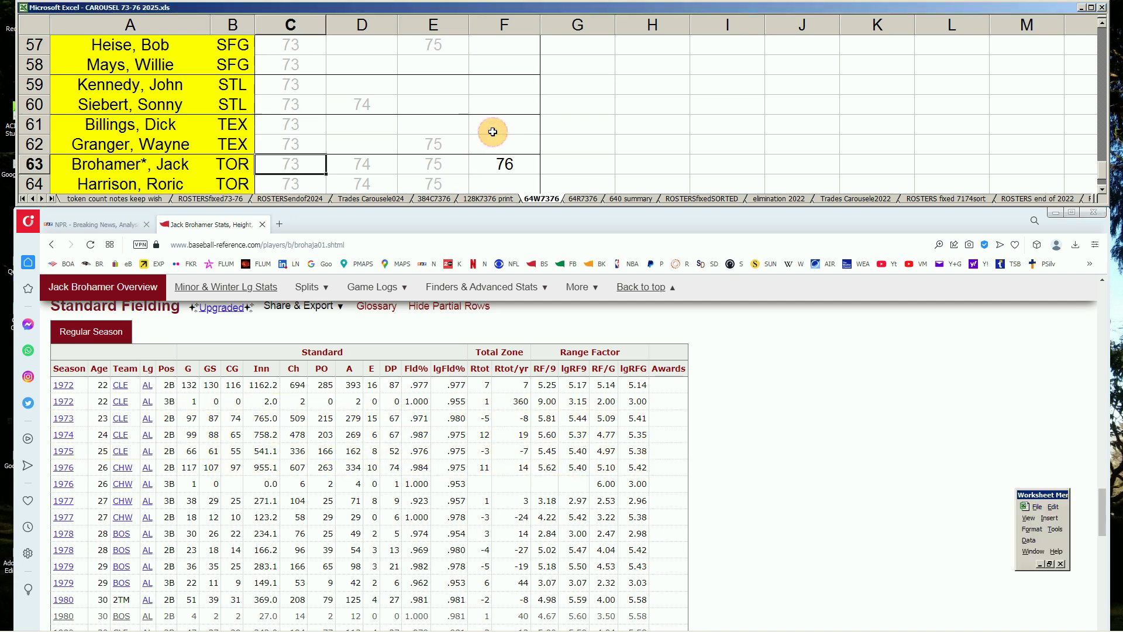
left_click(111, 227)
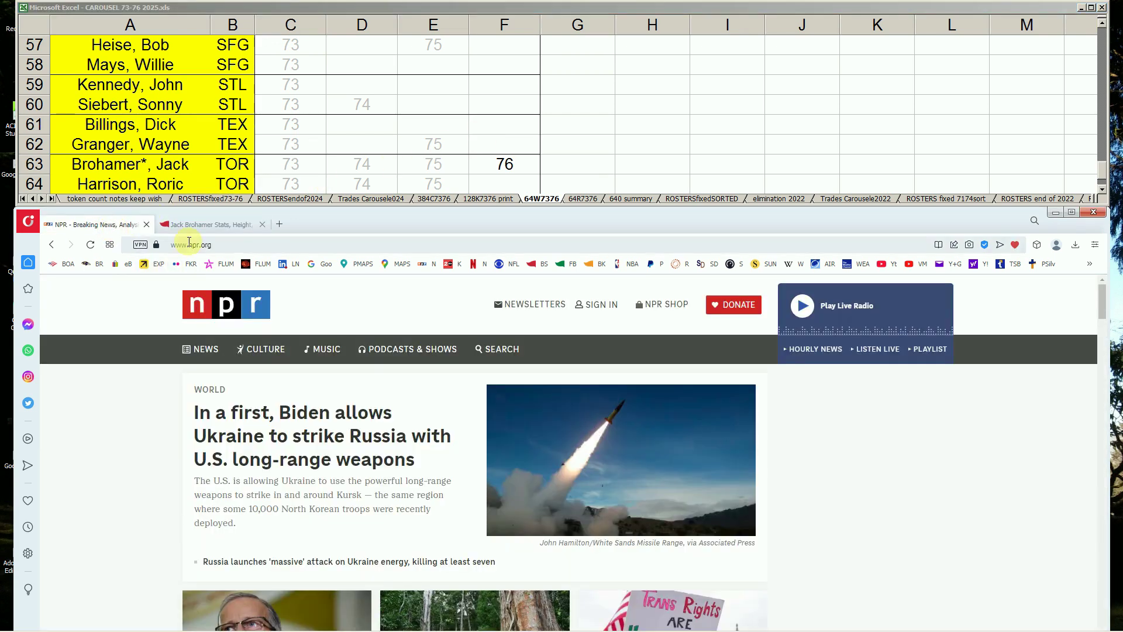
left_click(146, 225)
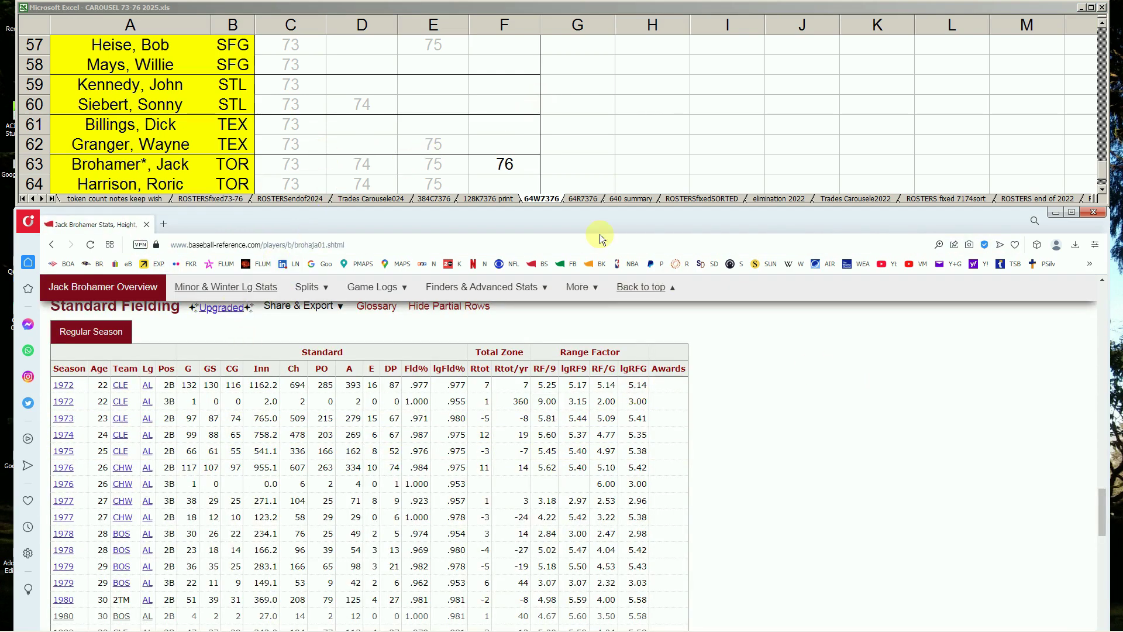
- Check Jack Brohamer's 73, 75 and 76 entries in row 63 against his Baseball Reference value table
left_click(514, 166)
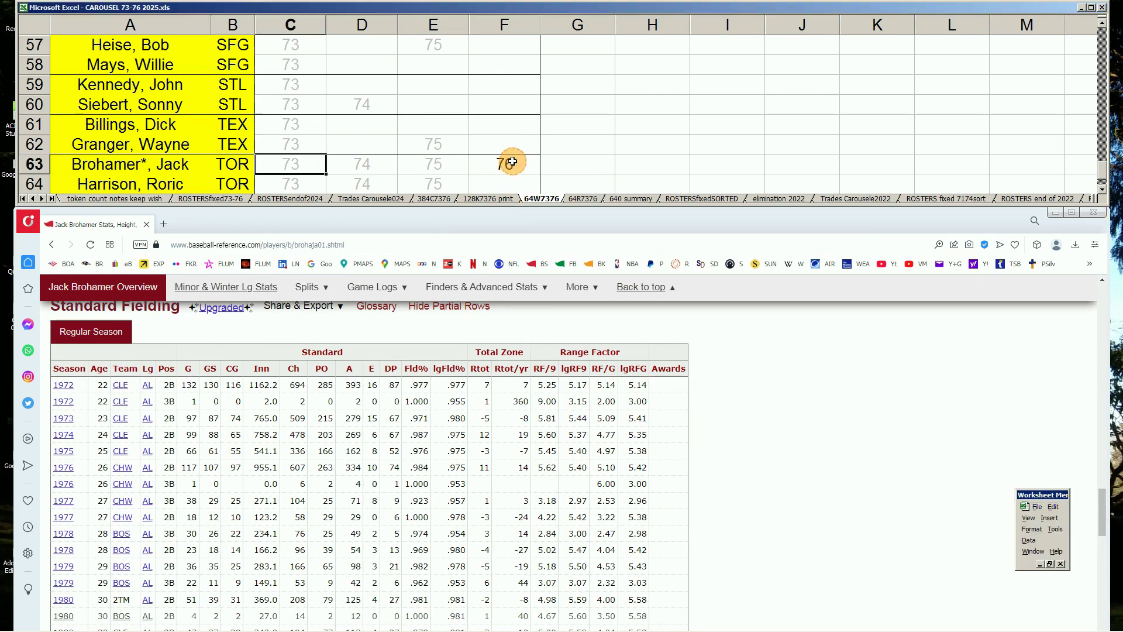
left_click(1100, 482)
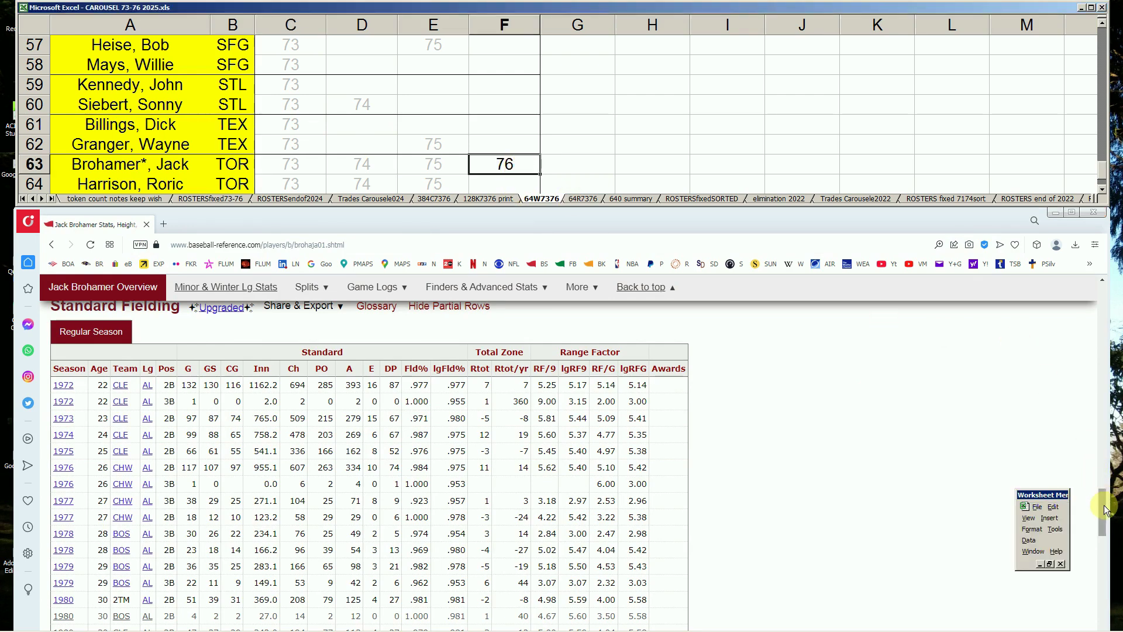
scroll(1100, 497, "up", 15)
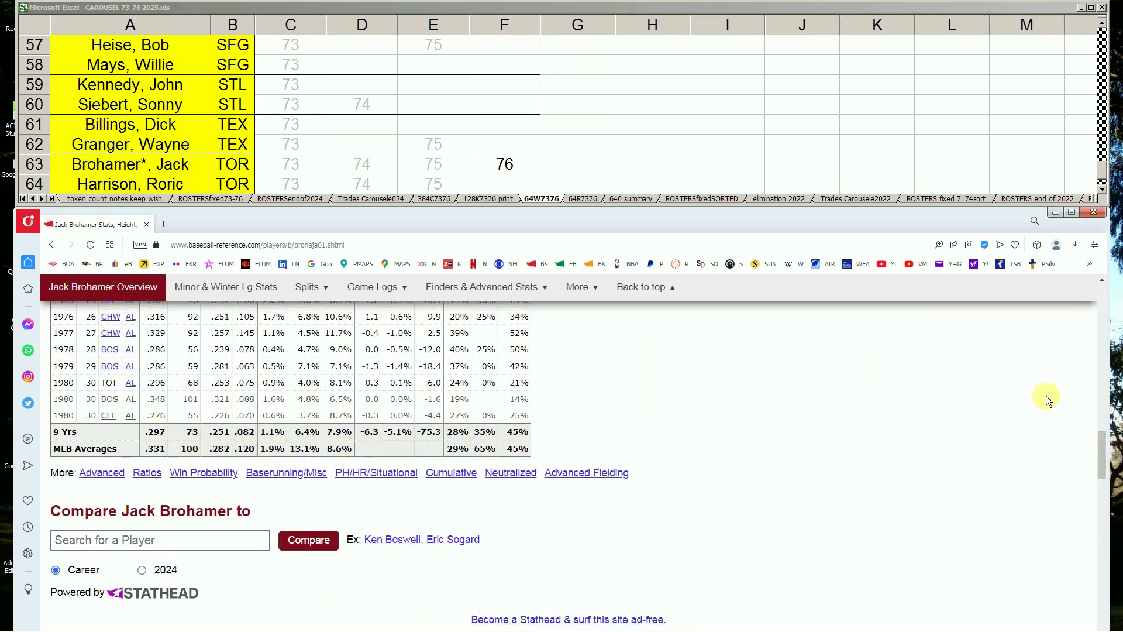
scroll(1106, 457, "up", 5)
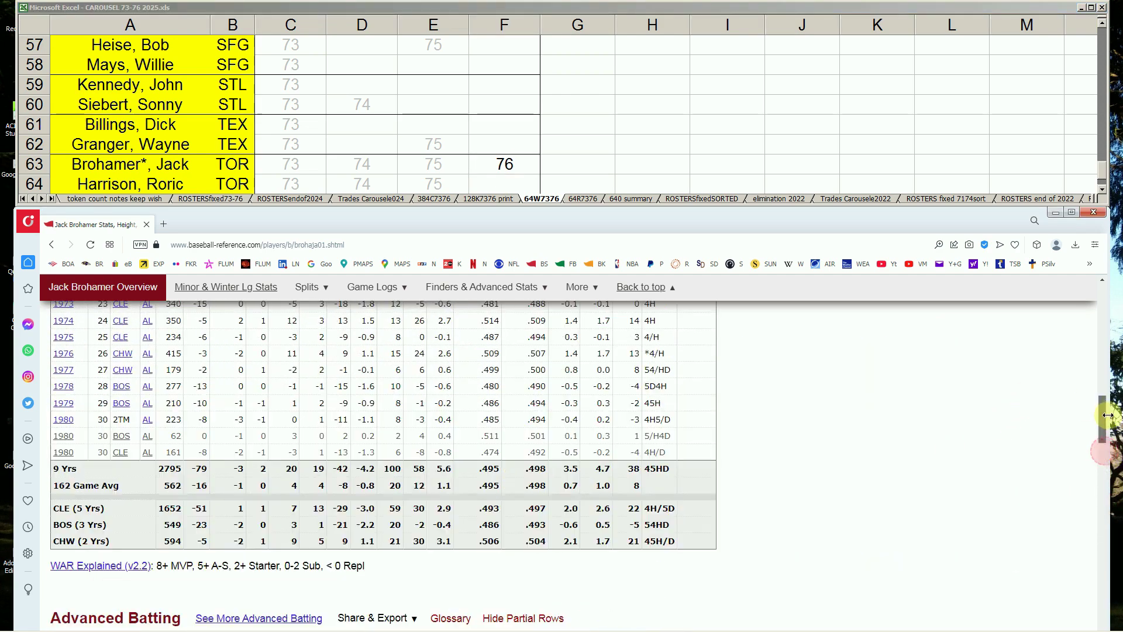
left_click(474, 163)
left_click(457, 164)
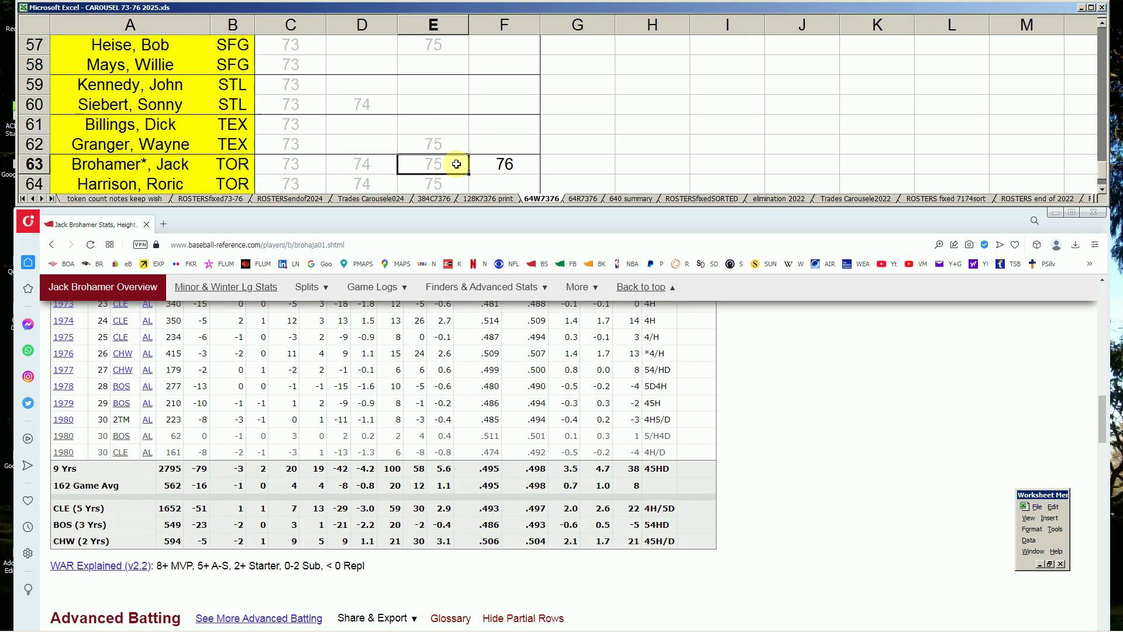
left_click(489, 166)
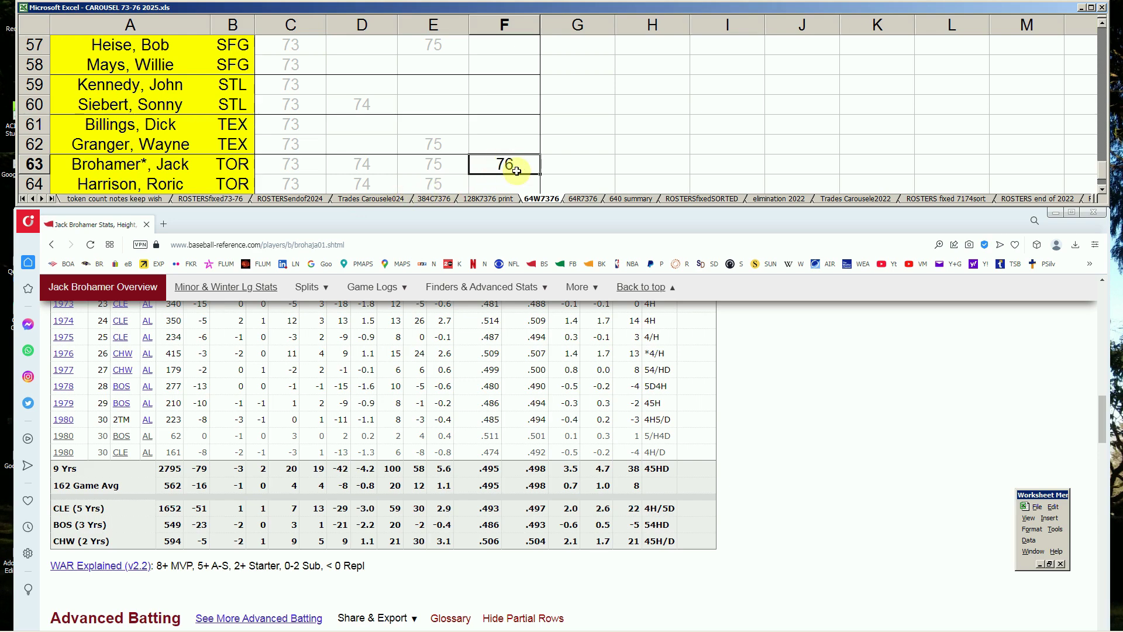
left_click(304, 160)
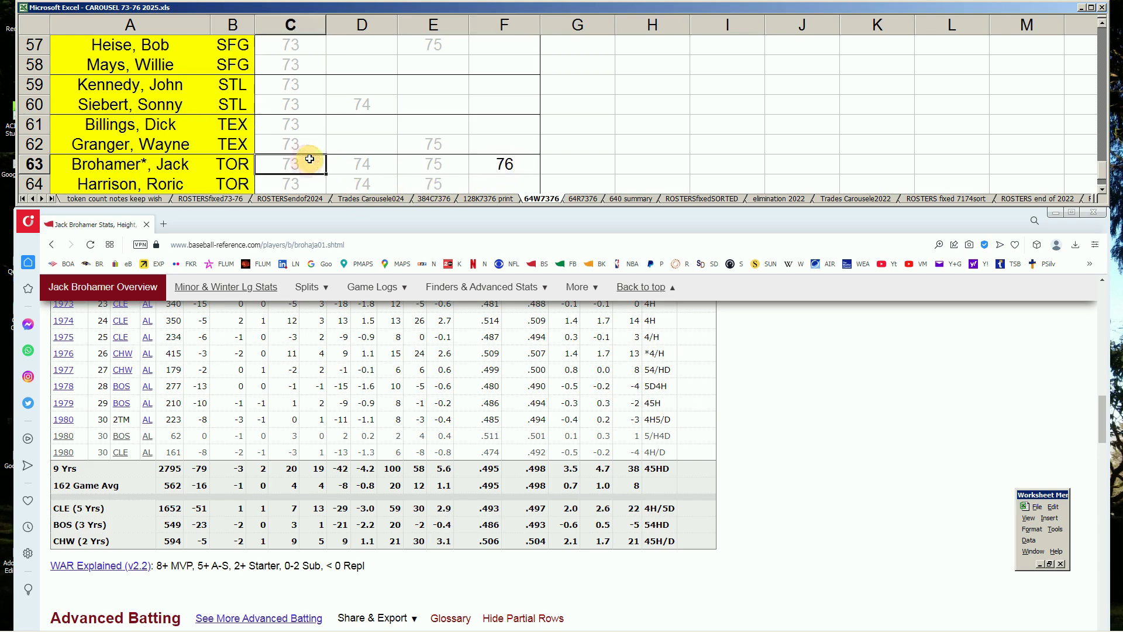
- Review the 73 column up to the first roster rows, and examine the card totals per year in rows 65 and 66
key("Page_Up")
key("Page_Up")
key("Page_Up")
key("Page_Up")
key("Page_Up")
key("Page_Up")
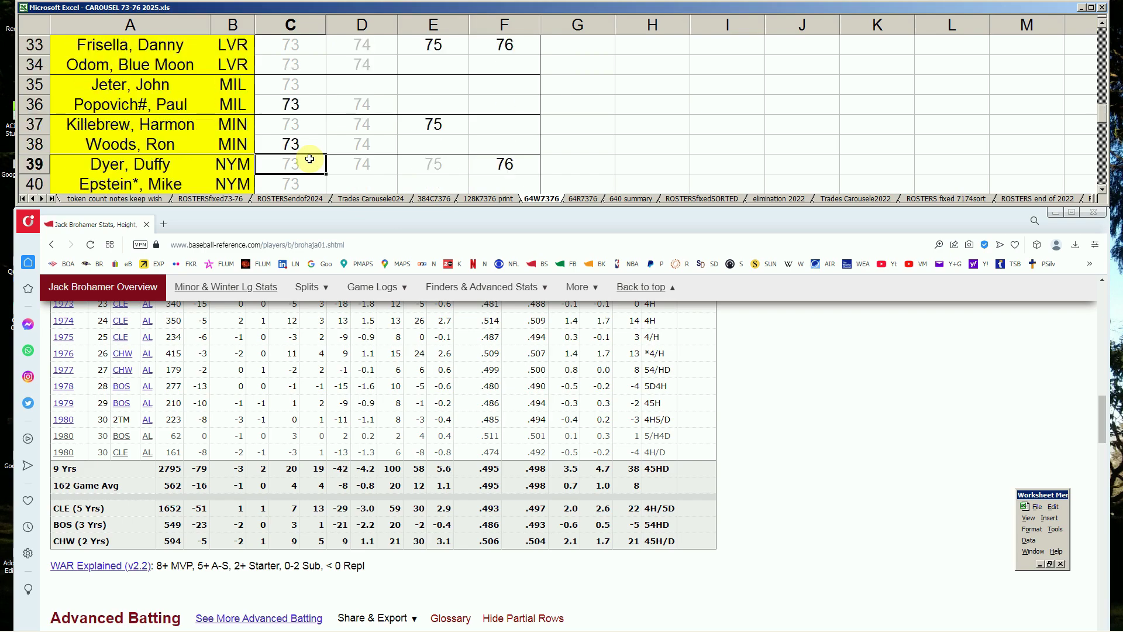
key("Page_Up")
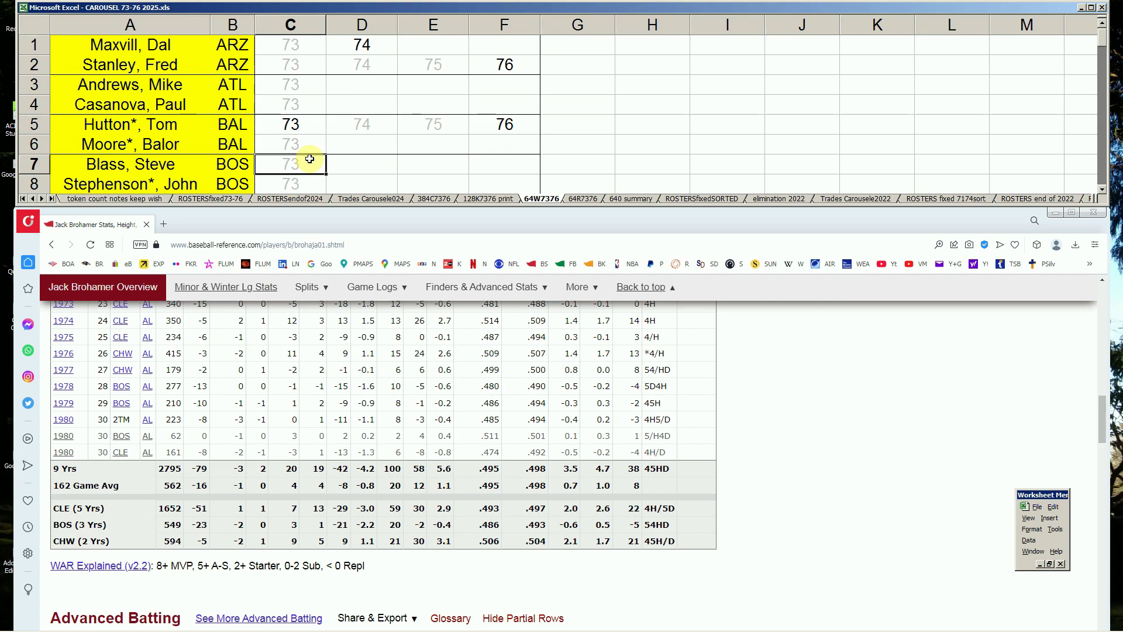
key("Page_Down")
key("Page_Down")
key("Page_Down")
key("Page_Down")
key("Page_Down")
key("Page_Down")
key("Page_Down")
key("Page_Down")
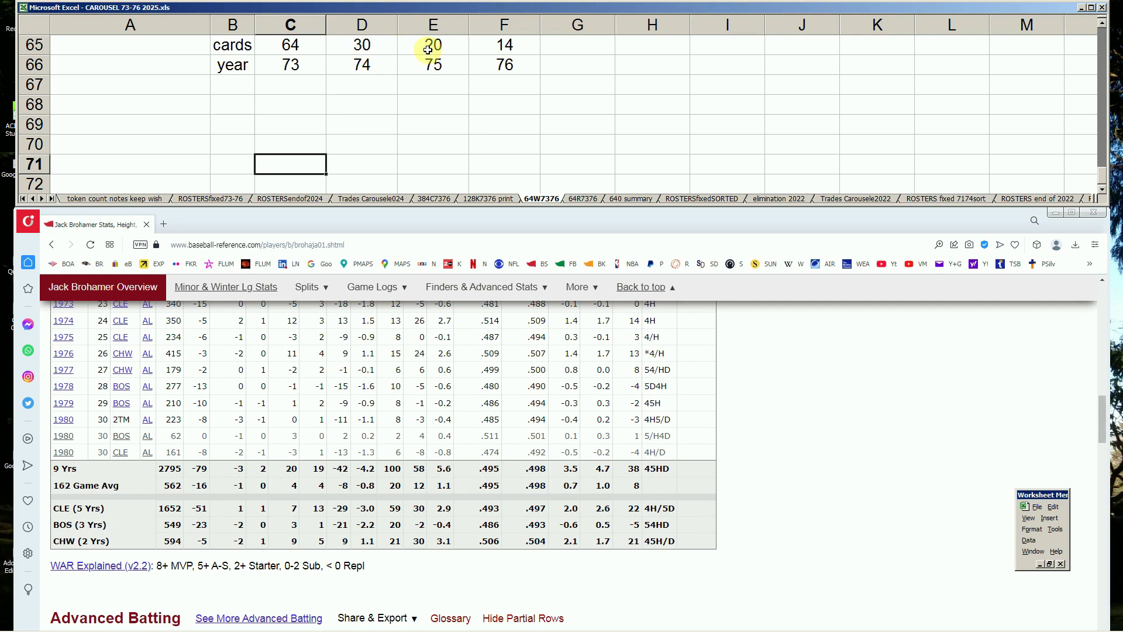
left_click(379, 46)
key("Page_Up")
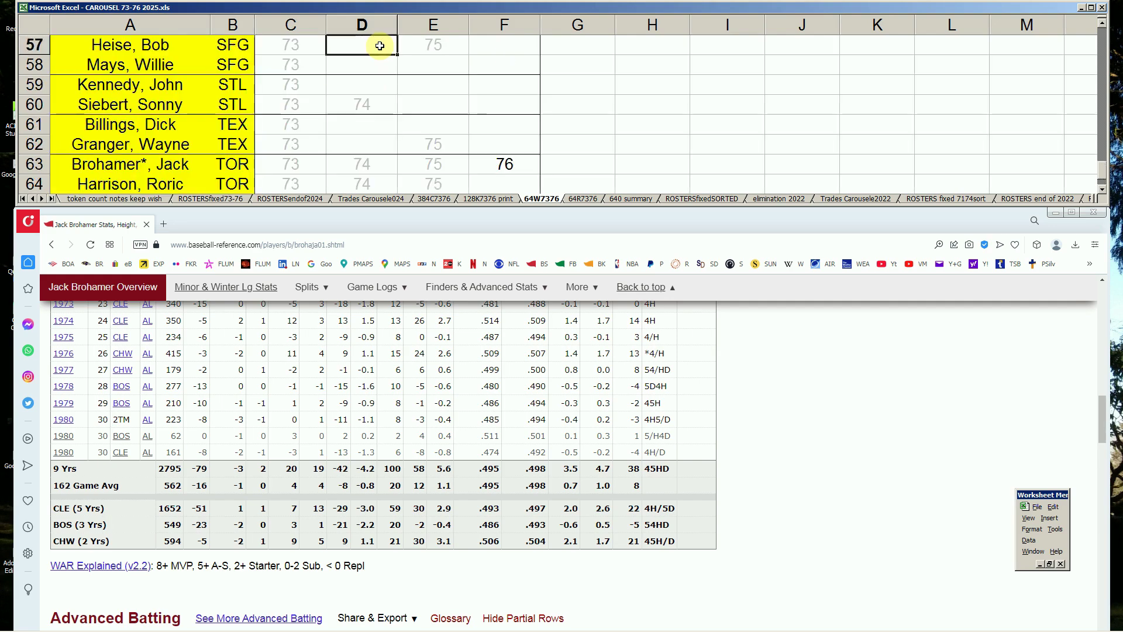
- Review the 76 column from Jack Brohamer in row 63 up to Danny Frisella in row 33
left_click(506, 162)
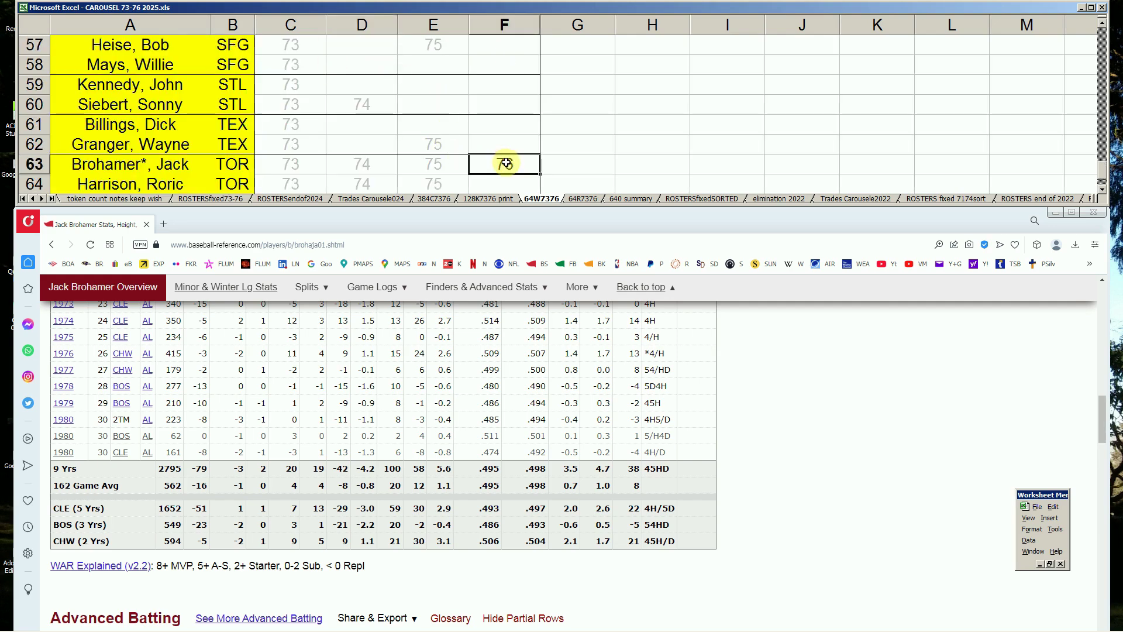
key("Page_Up")
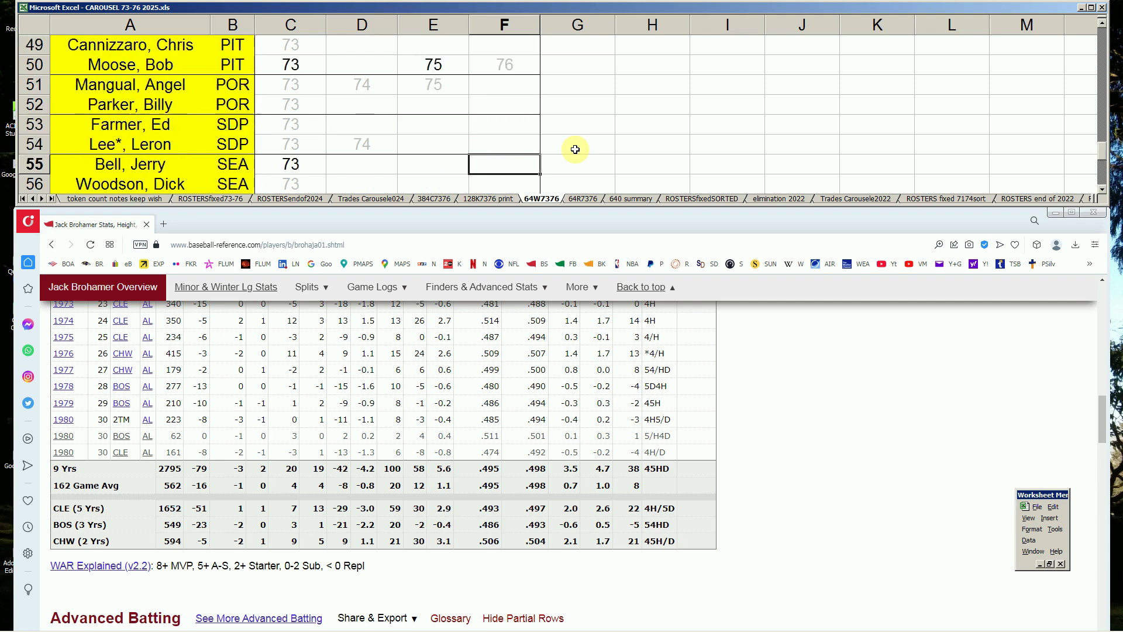
key("Page_Up")
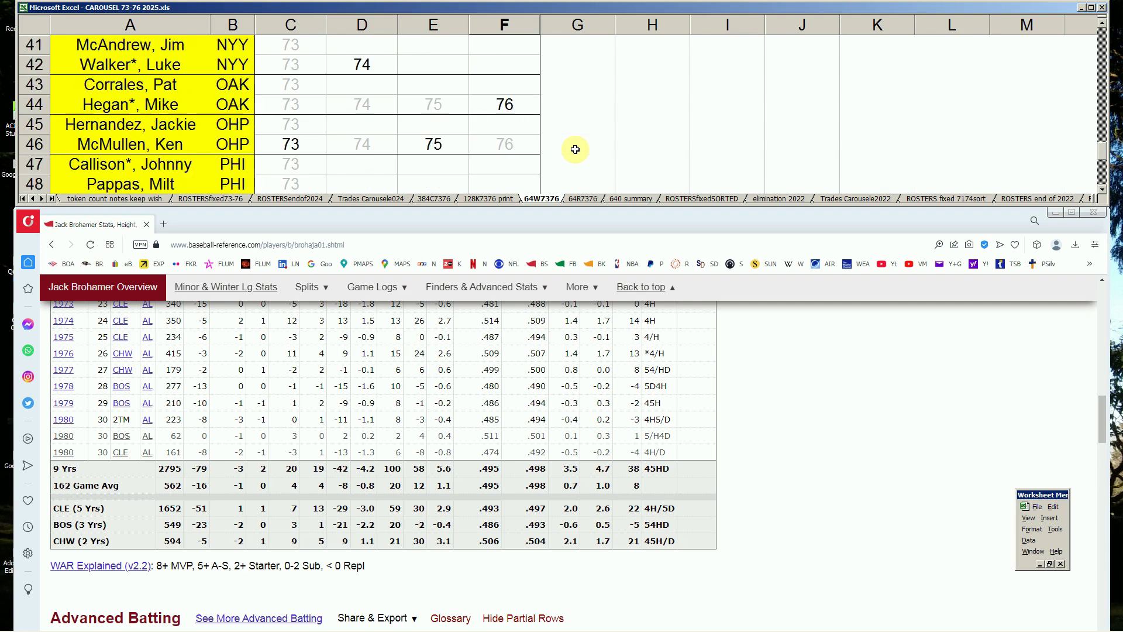
key("Up")
key("Up")
key("Up")
key("Left")
key("Down")
key("Down")
key("Page_Up")
key("Right")
key("Down")
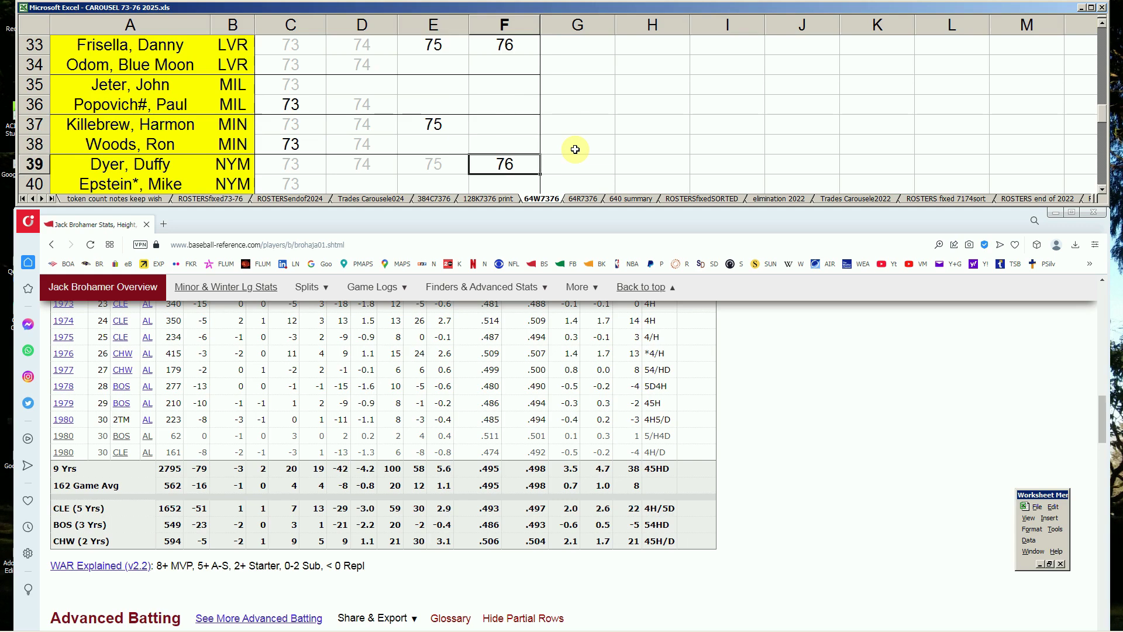
key("Up")
key("Up")
key("Up")
key("Up")
key("Up")
key("Up")
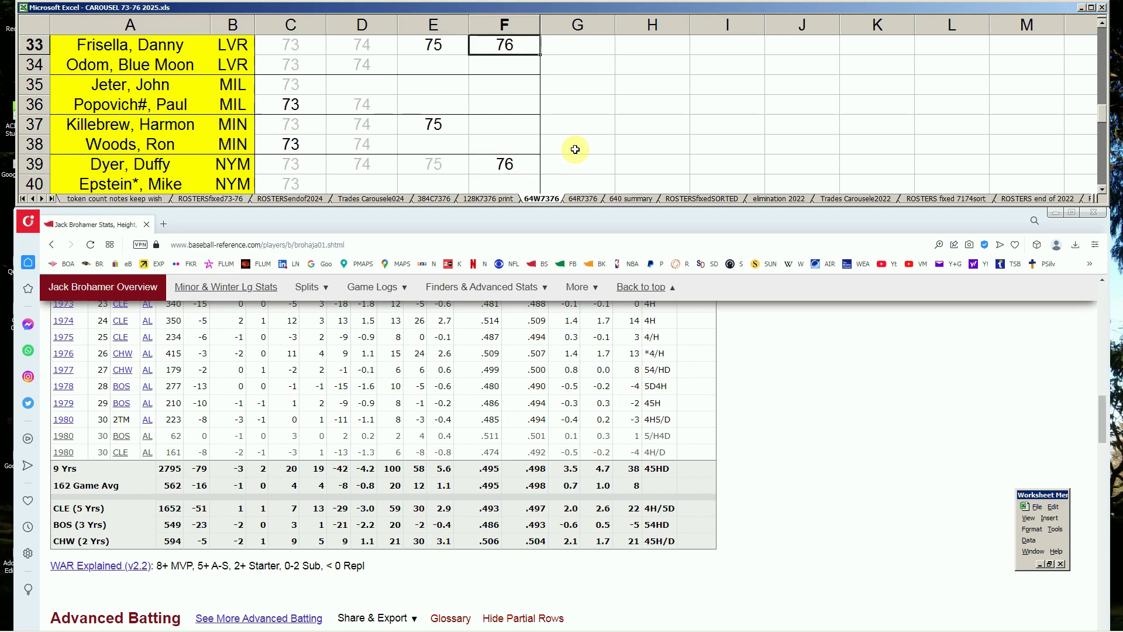
- Review the 76 column from Mick Kelleher in row 31 up through Bobby Tolan to Stan Bahnsen in row 15
key("Page_Up")
key("Down")
key("Down")
key("Down")
key("Down")
key("Down")
key("Down")
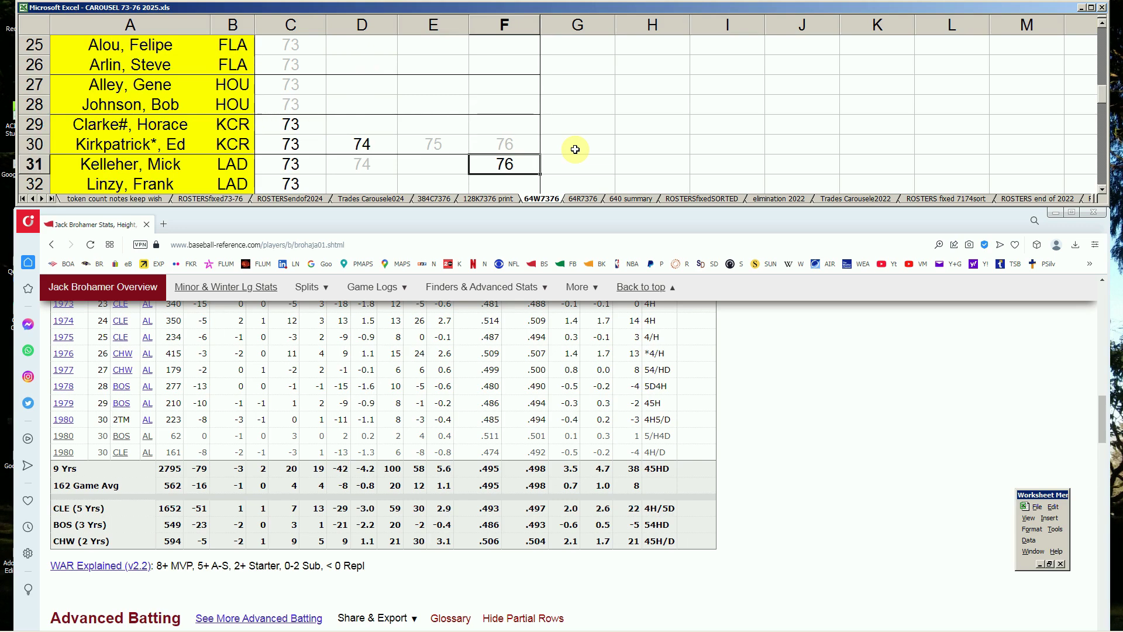
key("Page_Up")
key("ctrl+Up")
key("ctrl+Up")
key("Down")
key("Up")
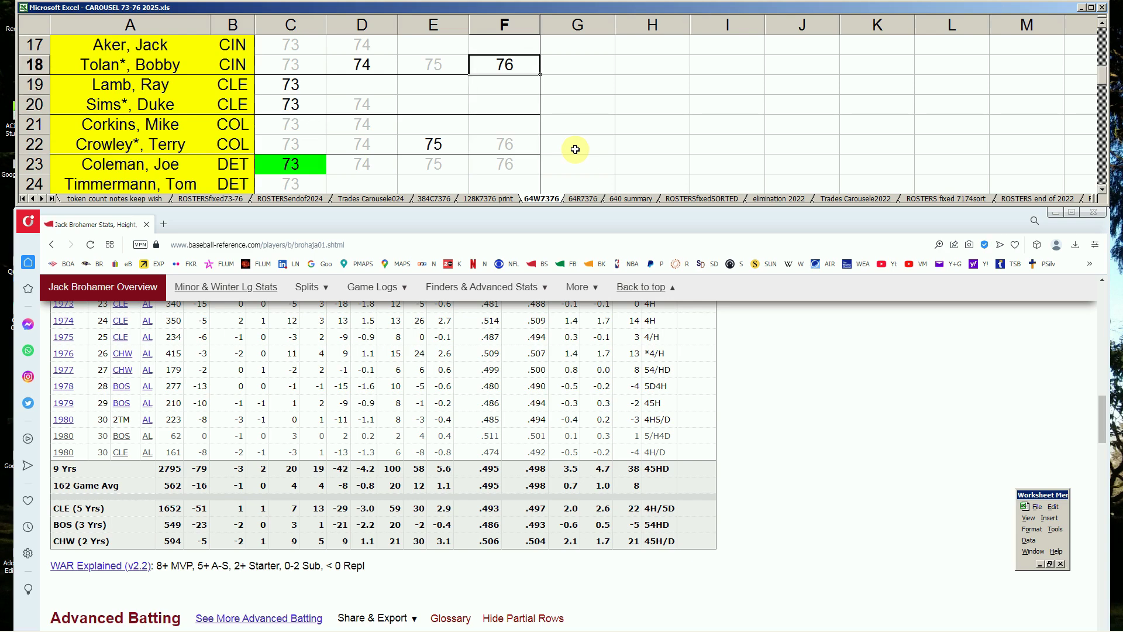
key("Page_Up")
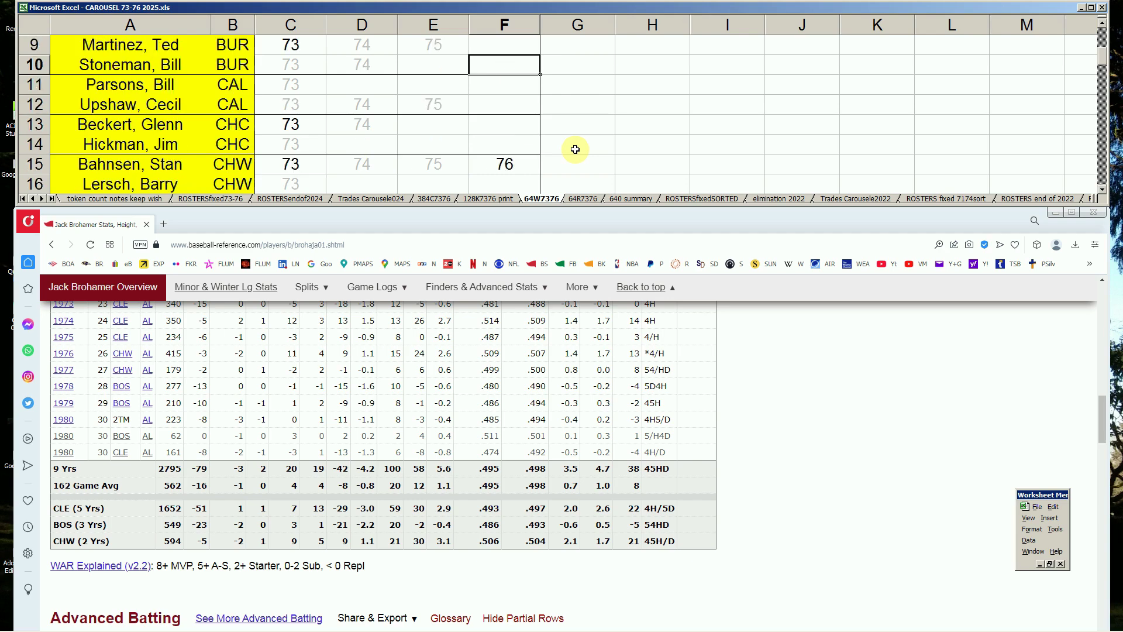
key("Page_Down")
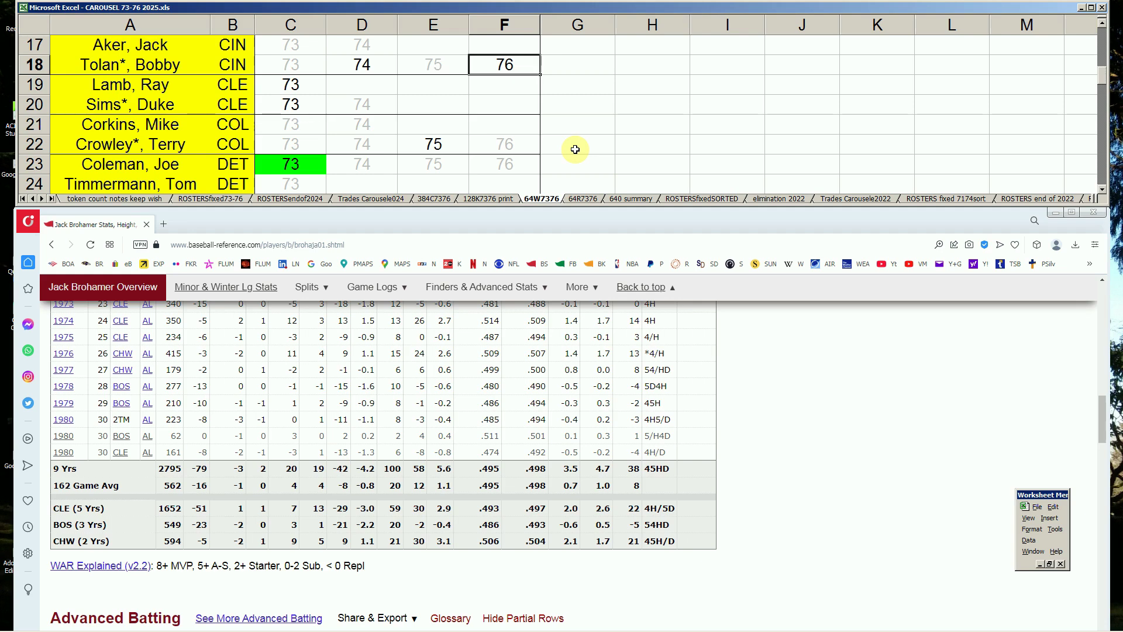
key("Page_Up")
key("Page_Up")
key("Down")
key("Down")
key("Down")
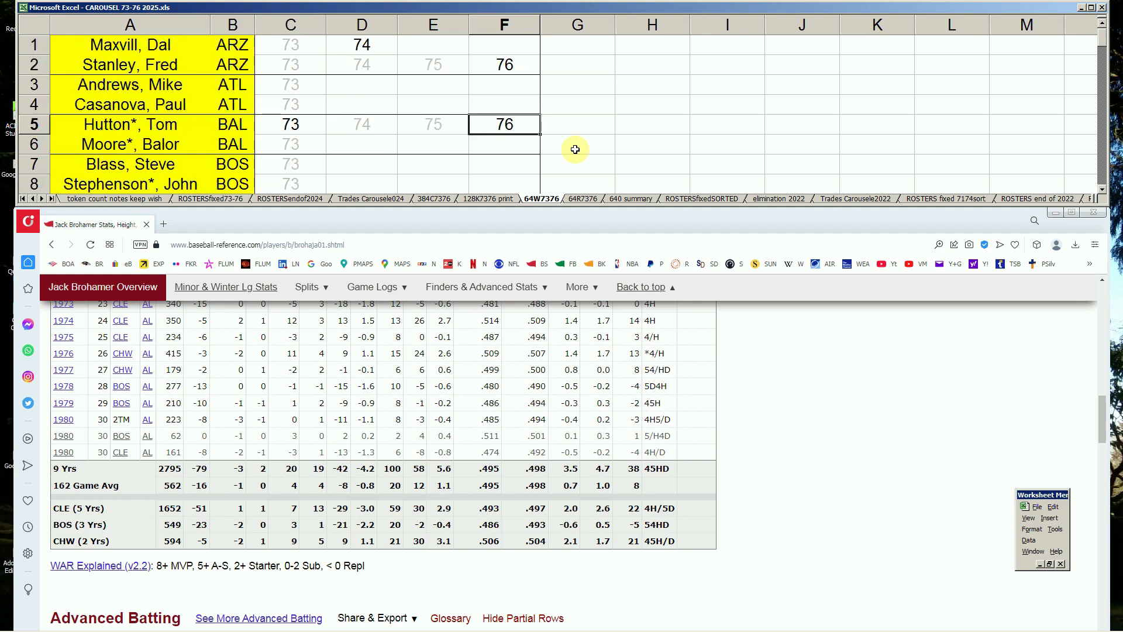
right_click(528, 126)
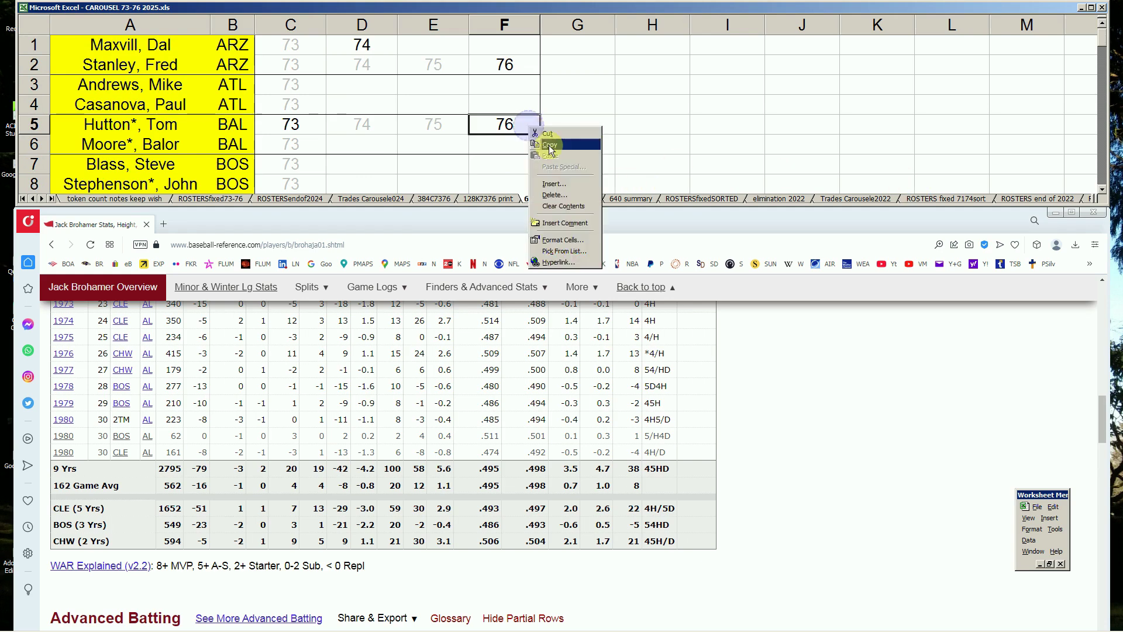
left_click(560, 230)
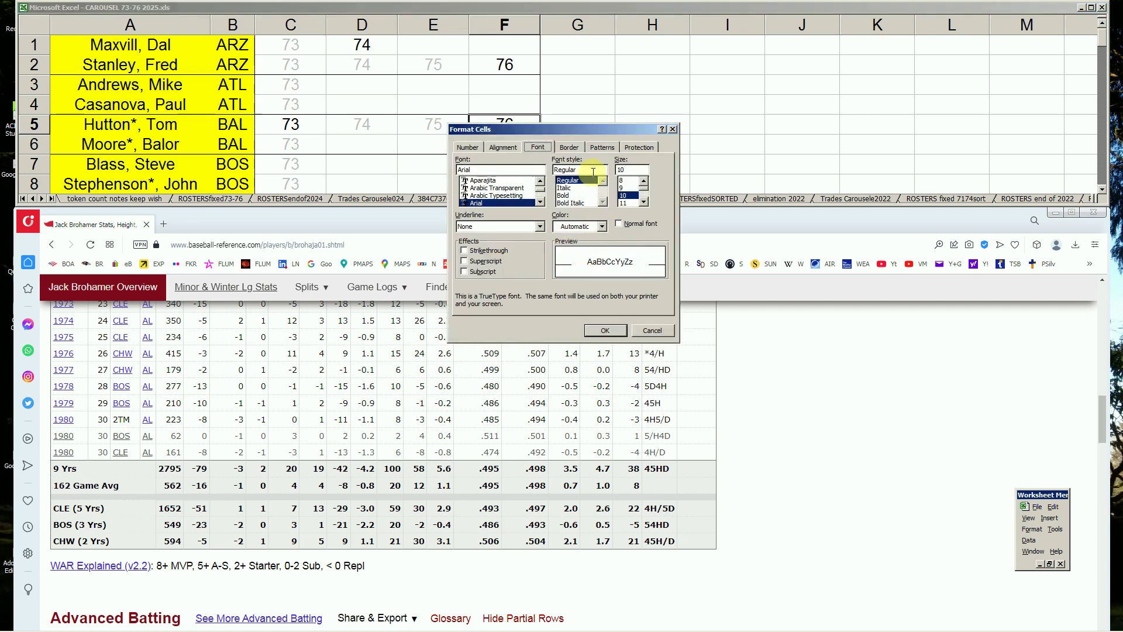
left_click(601, 147)
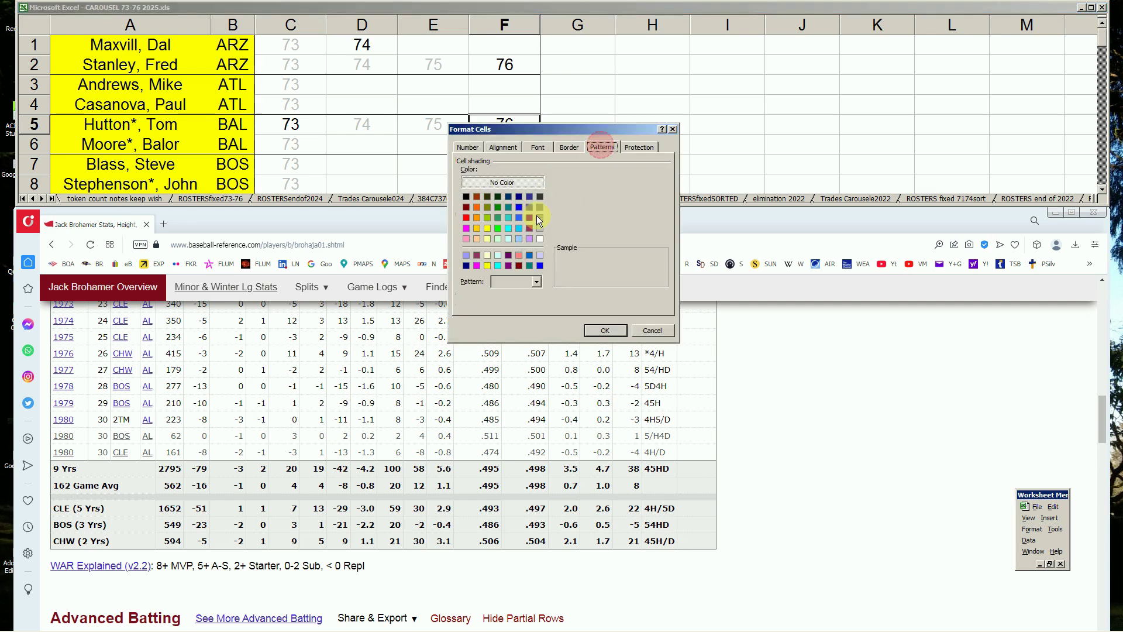
left_click(466, 228)
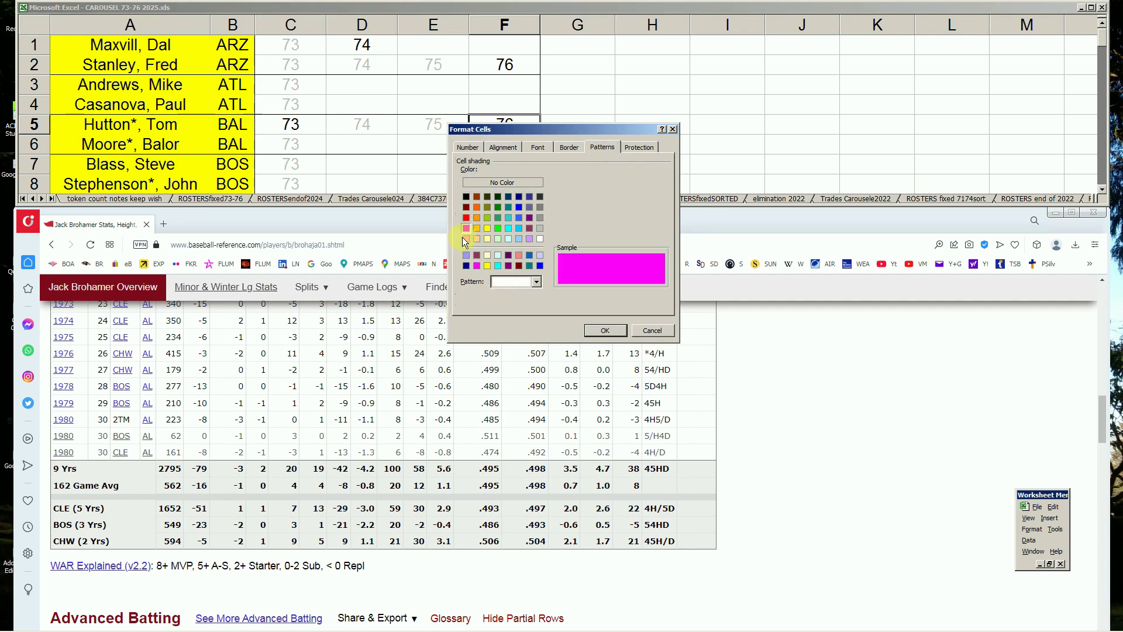
left_click(529, 239)
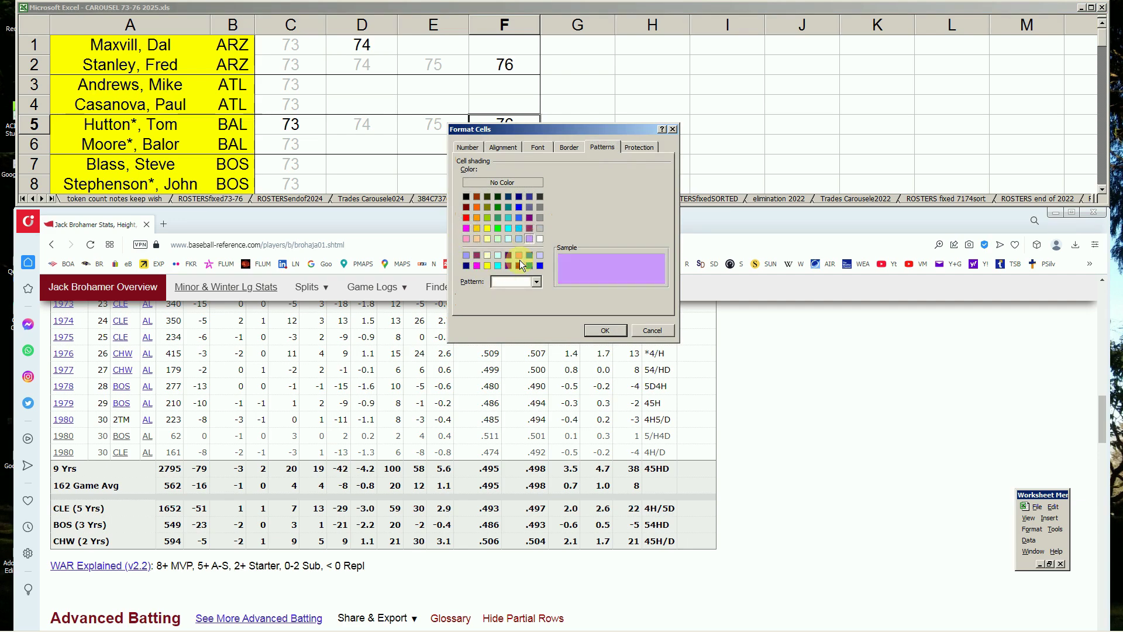
left_click(603, 330)
left_click(491, 160)
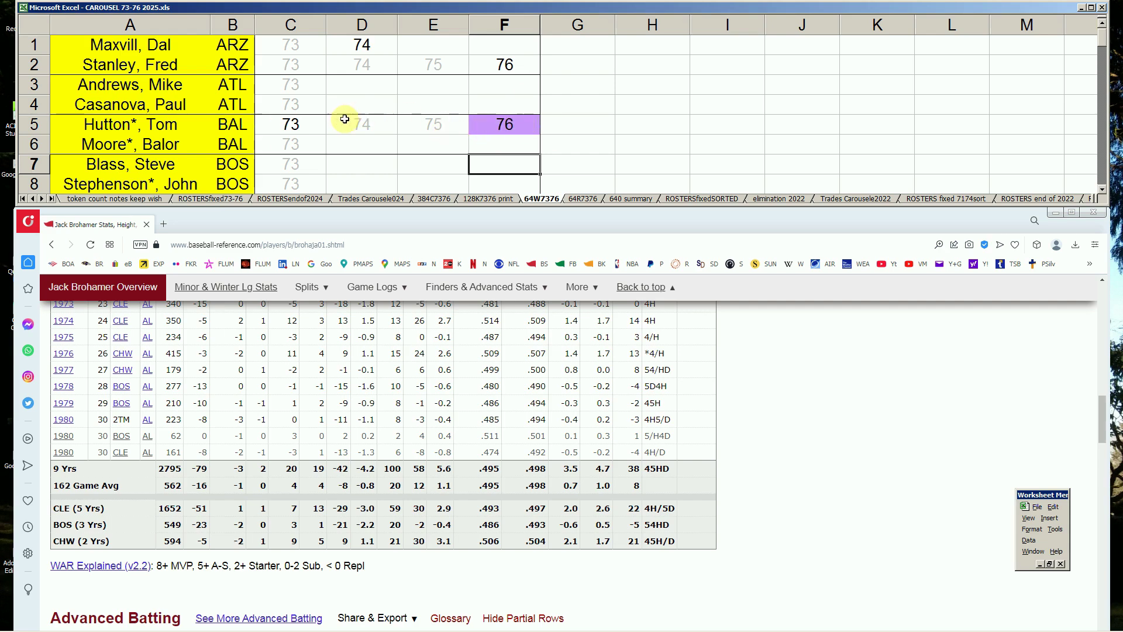
- Review the 73 entries of Tom Hutton, Balor Moore and Steve Blass in rows 5 to 7
left_click(290, 125)
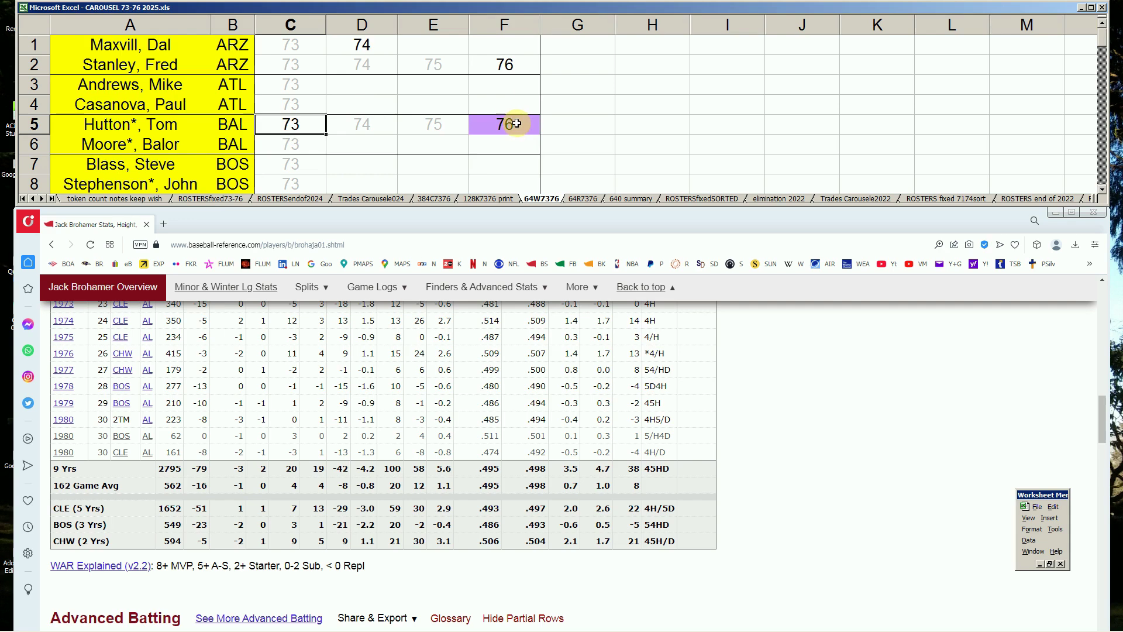
left_click(296, 148)
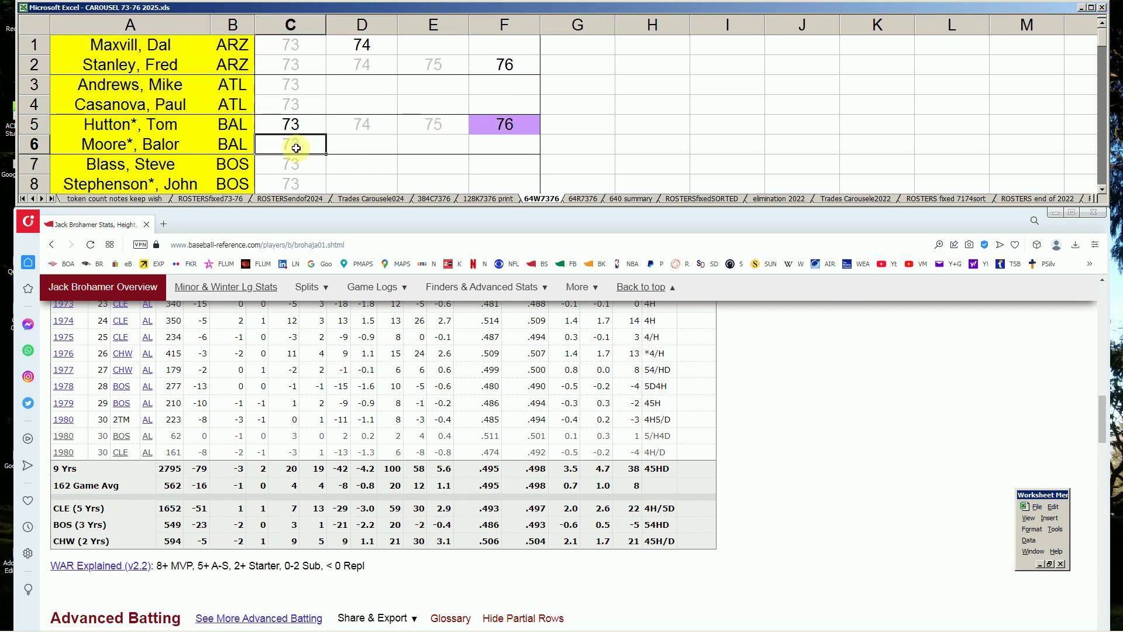
left_click(299, 166)
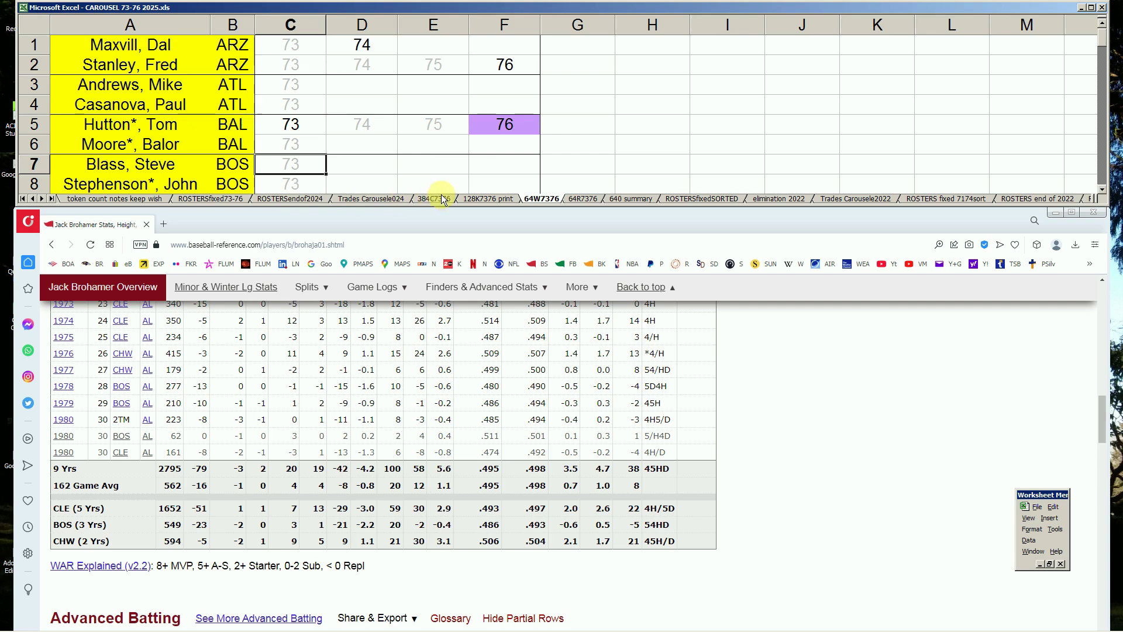
- Open the 64R7376 sheet and go down the 74 column to the yearly card totals in rows 65 and 66
left_click(588, 199)
left_click(375, 158)
key("Down")
key("Down")
key("Down")
key("Down")
key("Down")
key("Down")
key("Down")
key("Down")
key("Down")
key("Down")
key("Down")
key("Down")
key("Down")
key("Down")
key("Down")
key("Down")
key("Down")
key("Down")
key("Down")
key("Down")
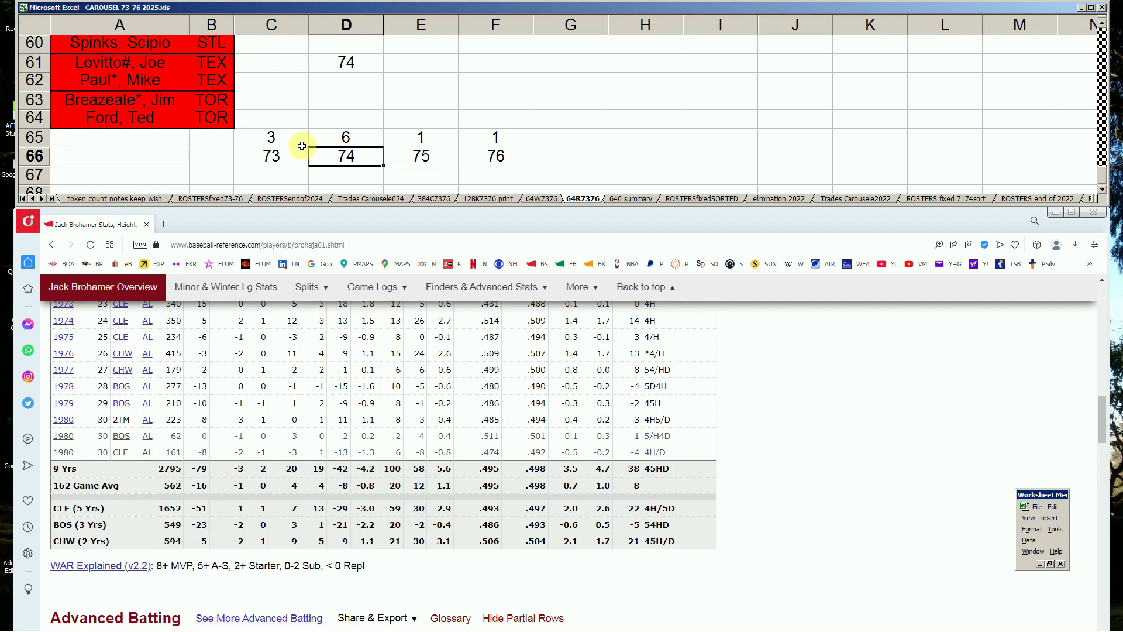
- Check the 75 and 76 totals in row 65, and find Ray Bare's 75 and 76 entries in E29:F29
left_click(436, 139)
left_click(479, 141)
key("Page_Up")
key("Page_Up")
key("Page_Up")
key("Page_Up")
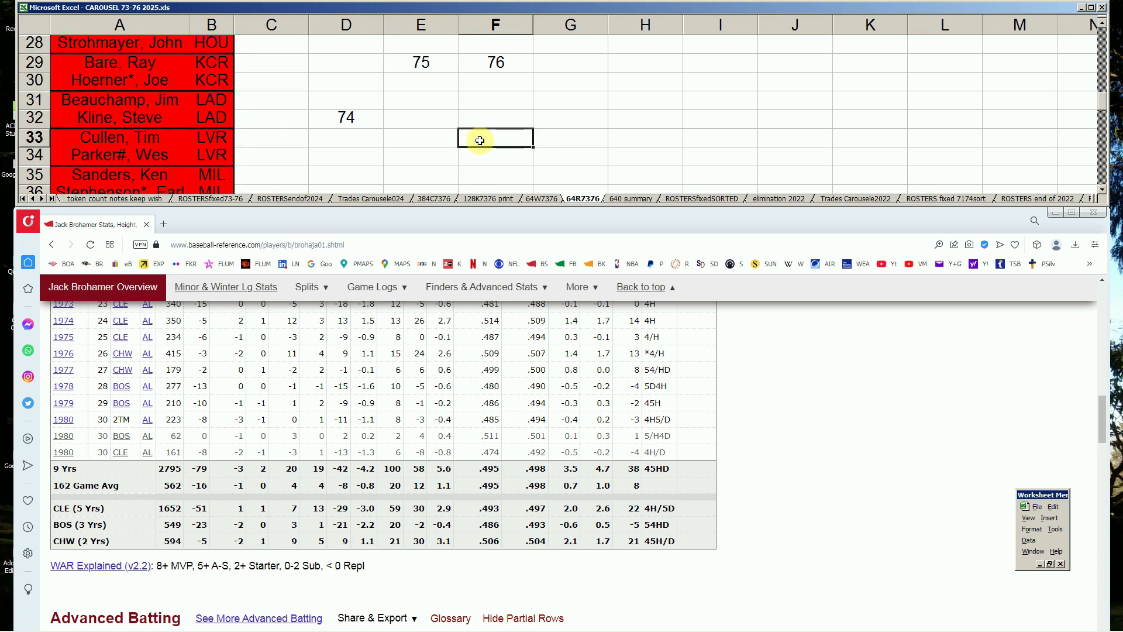
left_click(413, 60)
key("shift+Right")
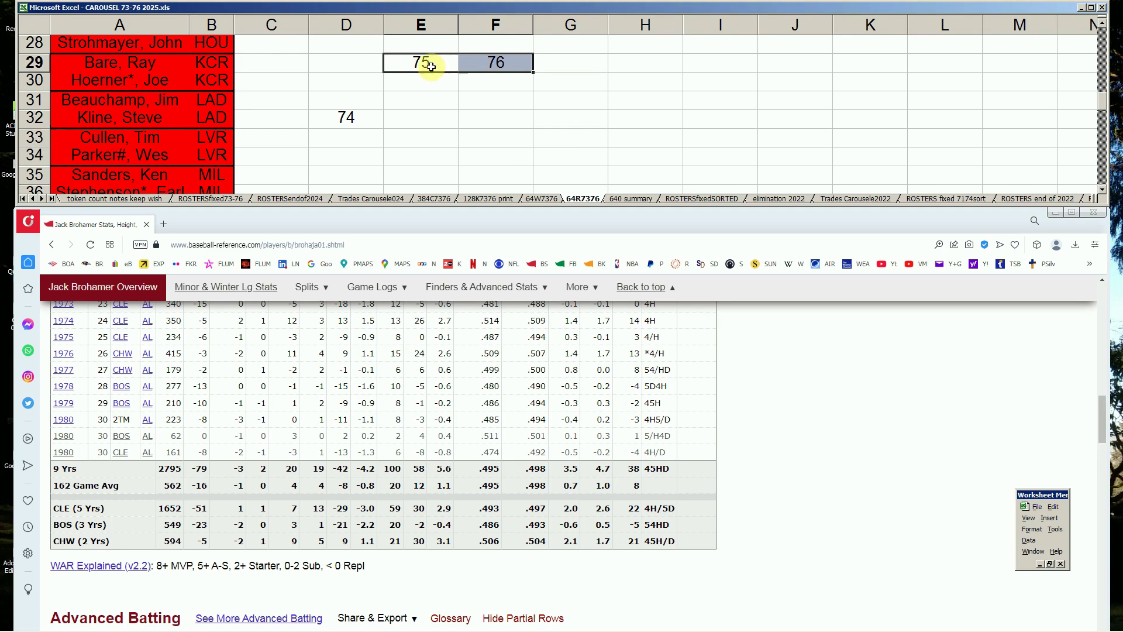
left_click(358, 76)
key("Page_Up")
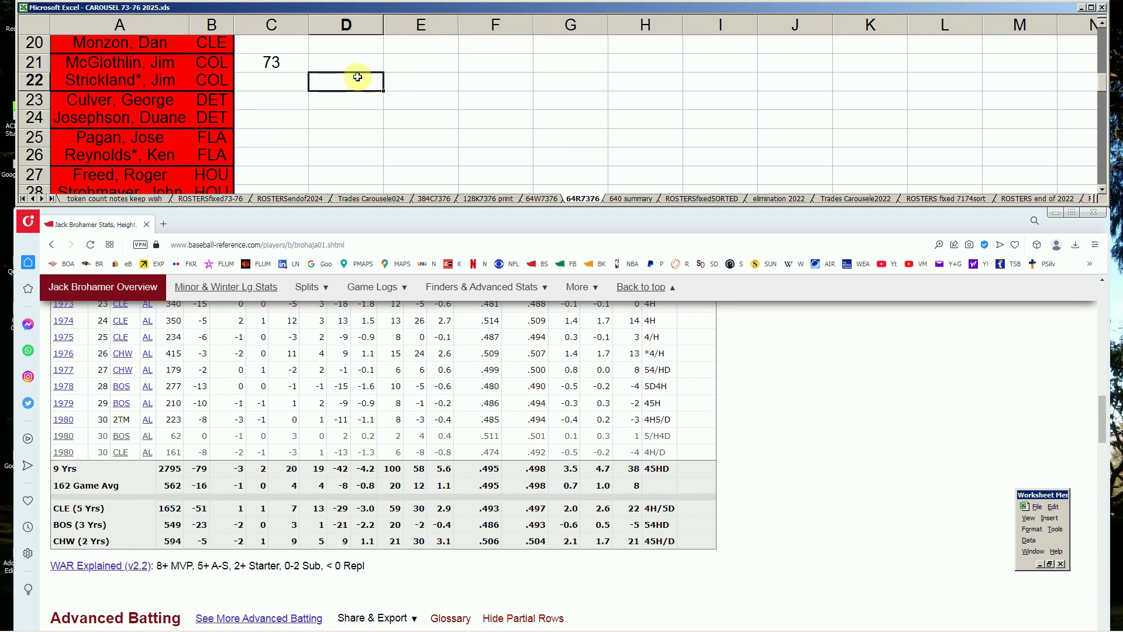
key("Left")
key("Page_Up")
key("Page_Up")
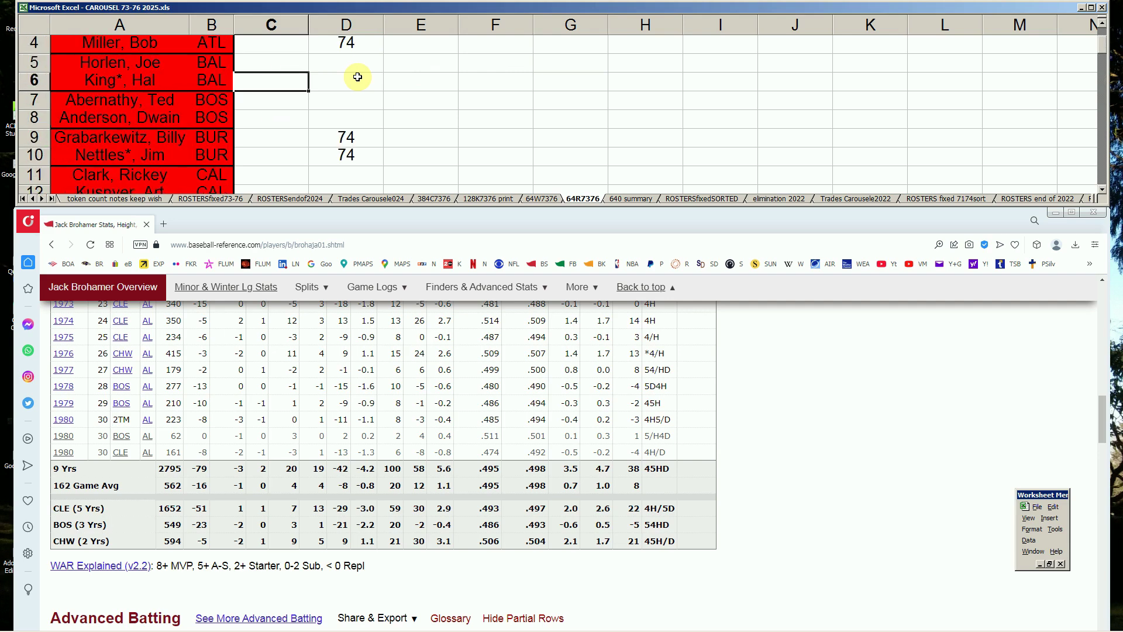
scroll(357, 76, "up", 1)
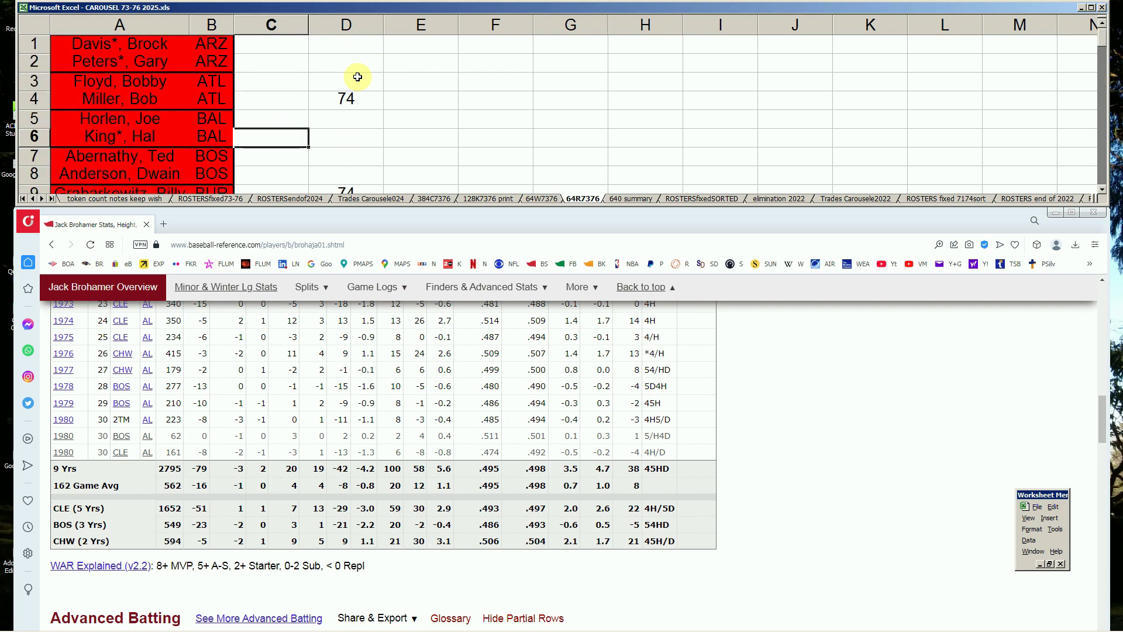
- Review the 73 column down to the end of the roster and select the yearly card totals in C65:F65
key("Page_Down")
key("Page_Down")
key("Page_Down")
key("Page_Down")
key("Page_Down")
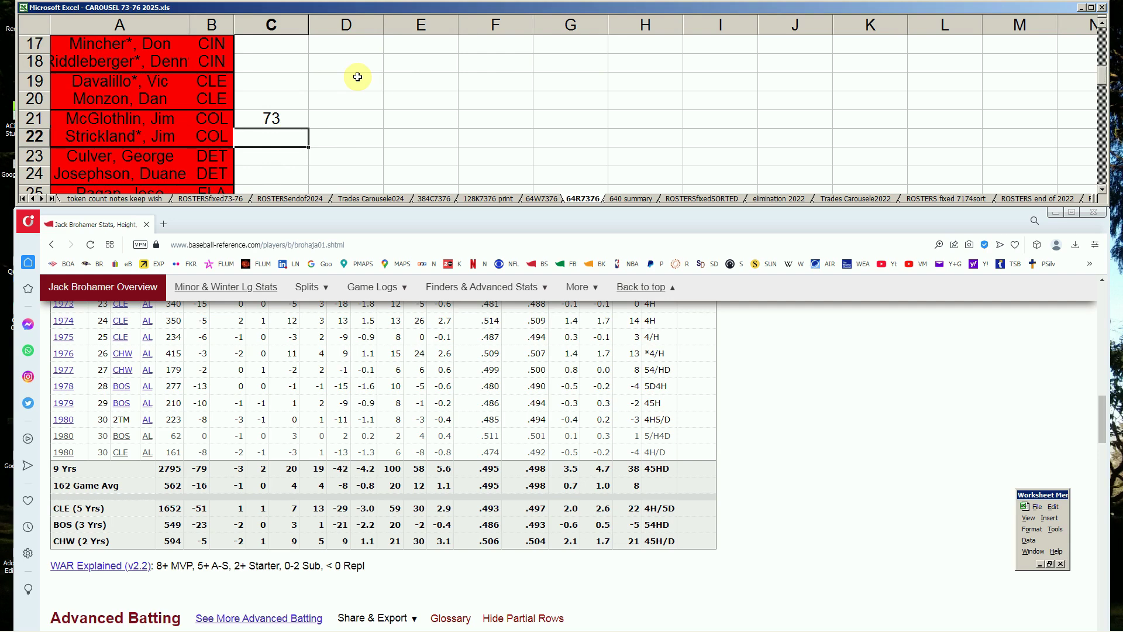
key("Page_Down")
key("Page_Down")
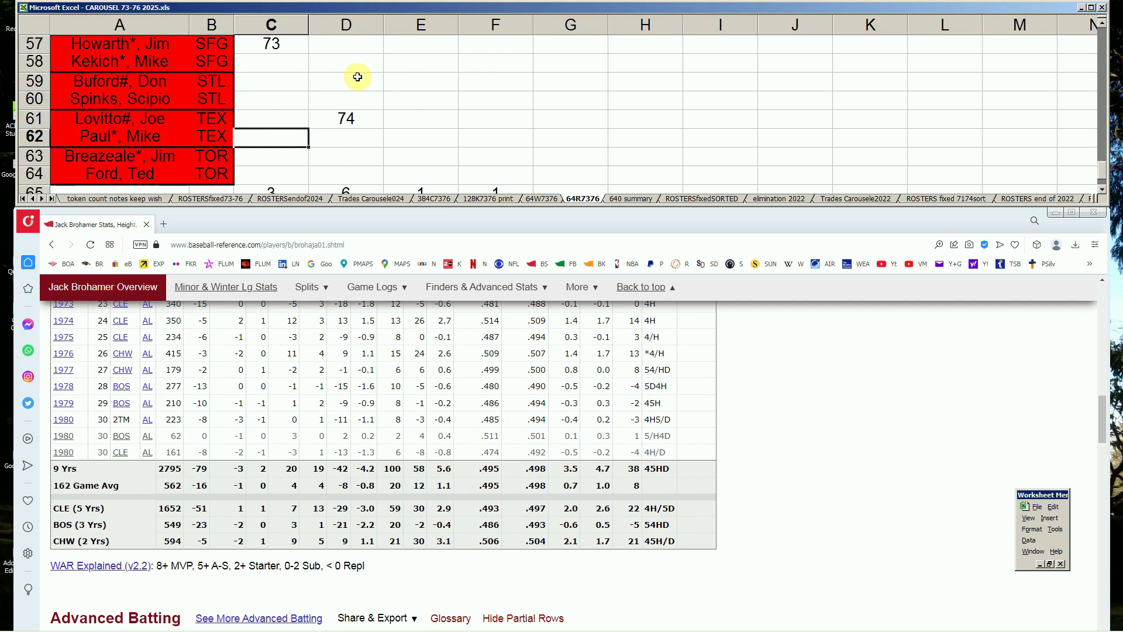
key("Down")
key("Down")
key("Down")
key("Down")
key("Down")
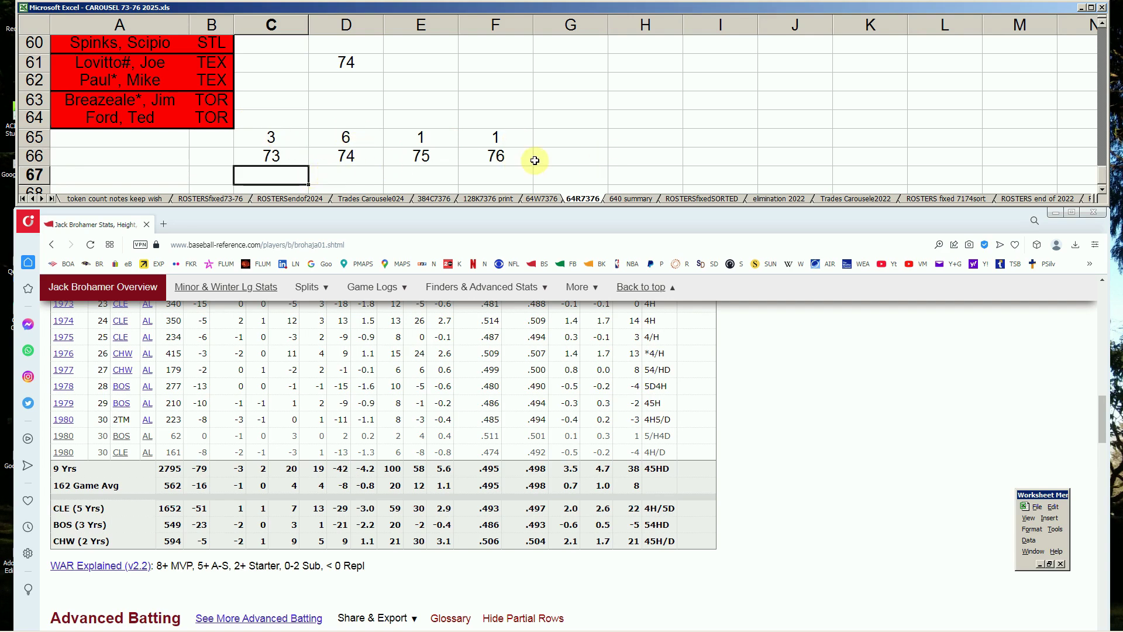
left_click_drag(282, 142, 477, 139)
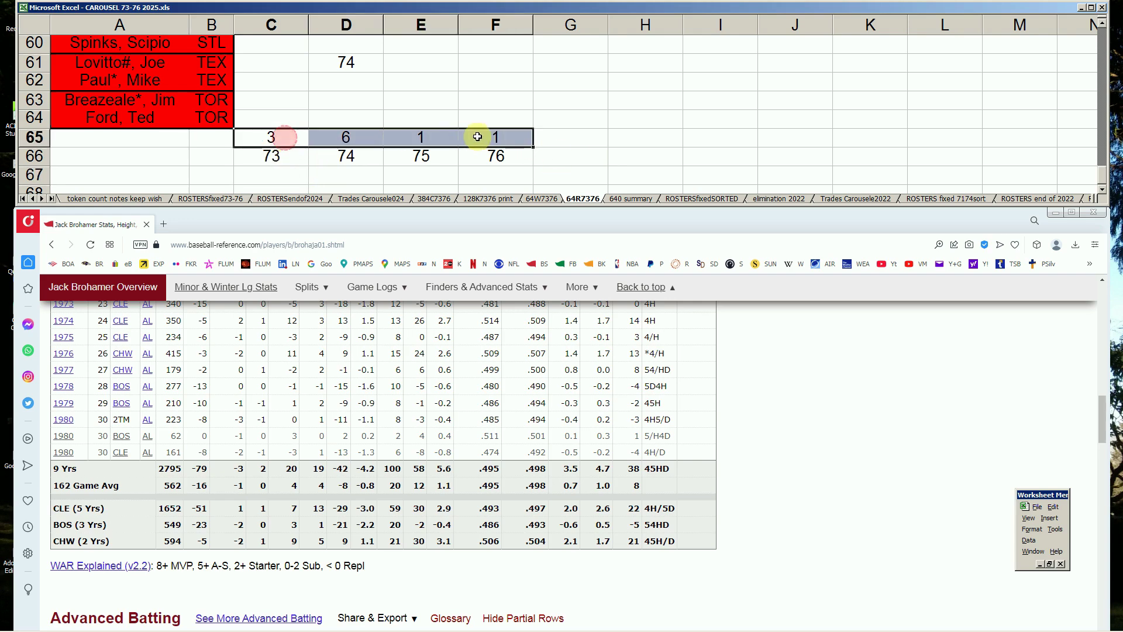
- Go through the 74 column up to Duane Josephson in row 24 and back down to the yearly totals in rows 65 and 66
left_click(356, 113)
key("Page_Up")
key("Page_Up")
key("Page_Up")
key("Page_Up")
key("Page_Up")
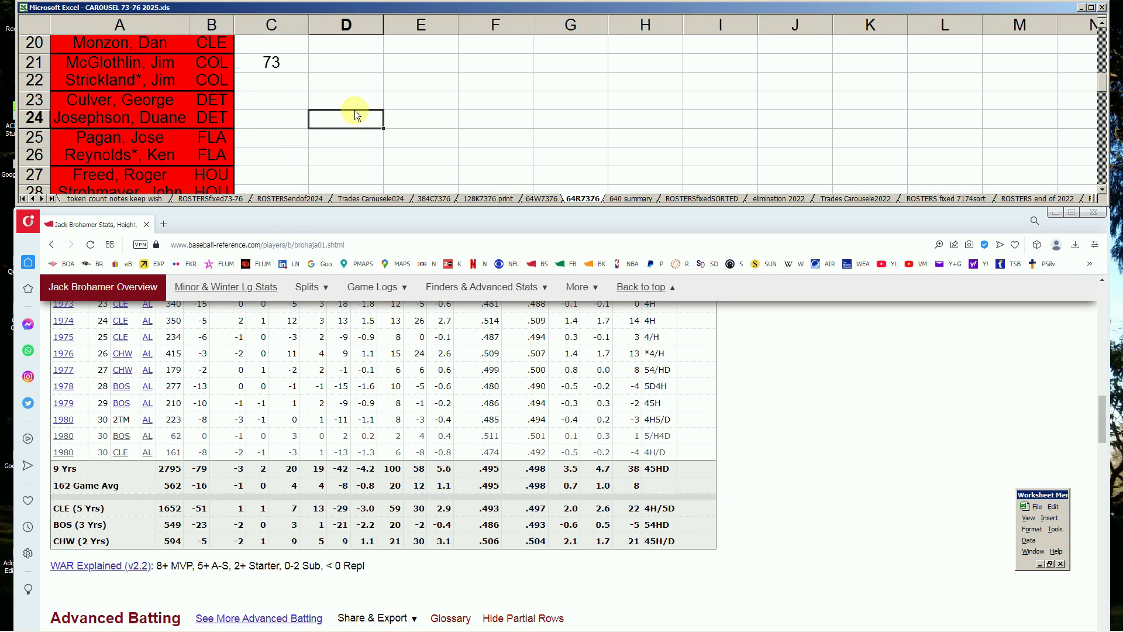
key("Page_Down")
key("Page_Down")
key("Page_Down")
key("Page_Down")
key("Page_Down")
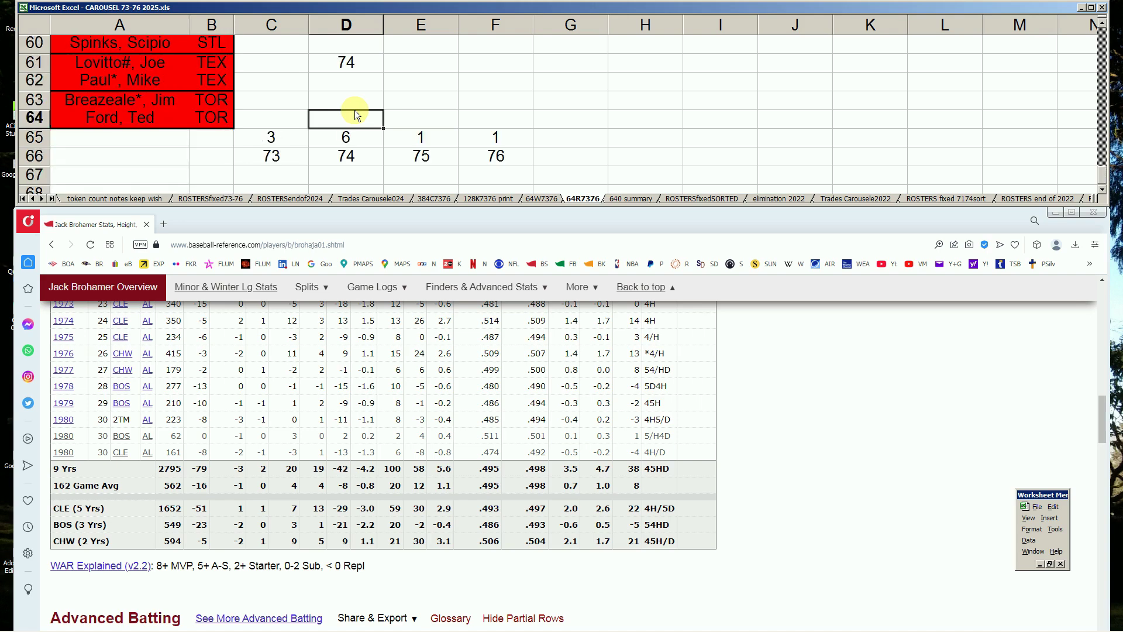
left_click(289, 139)
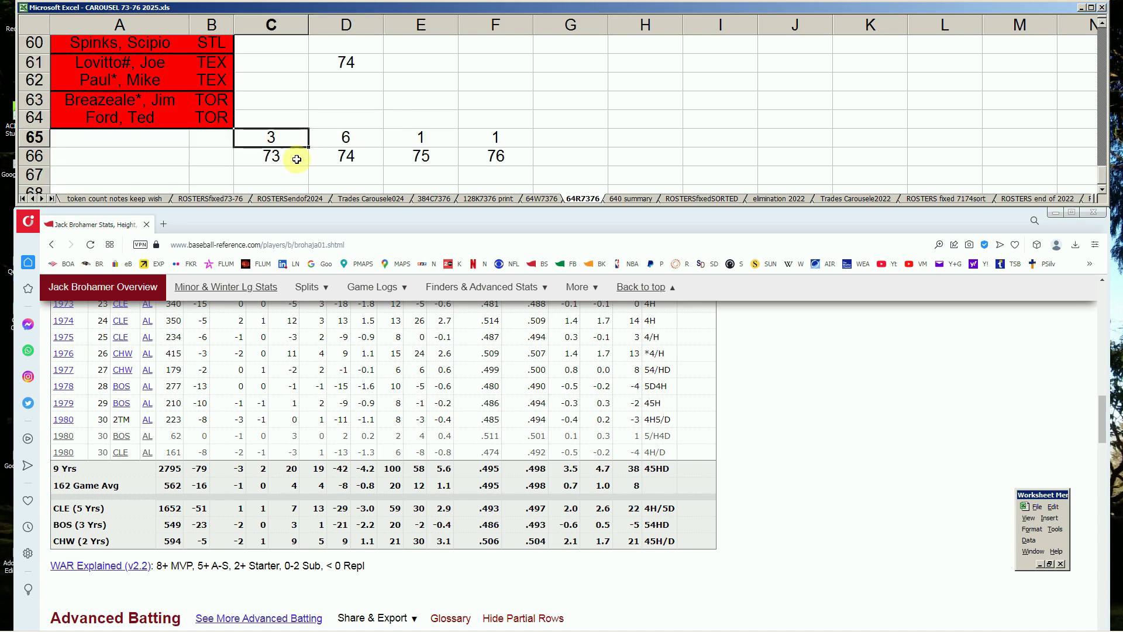
left_click(390, 159)
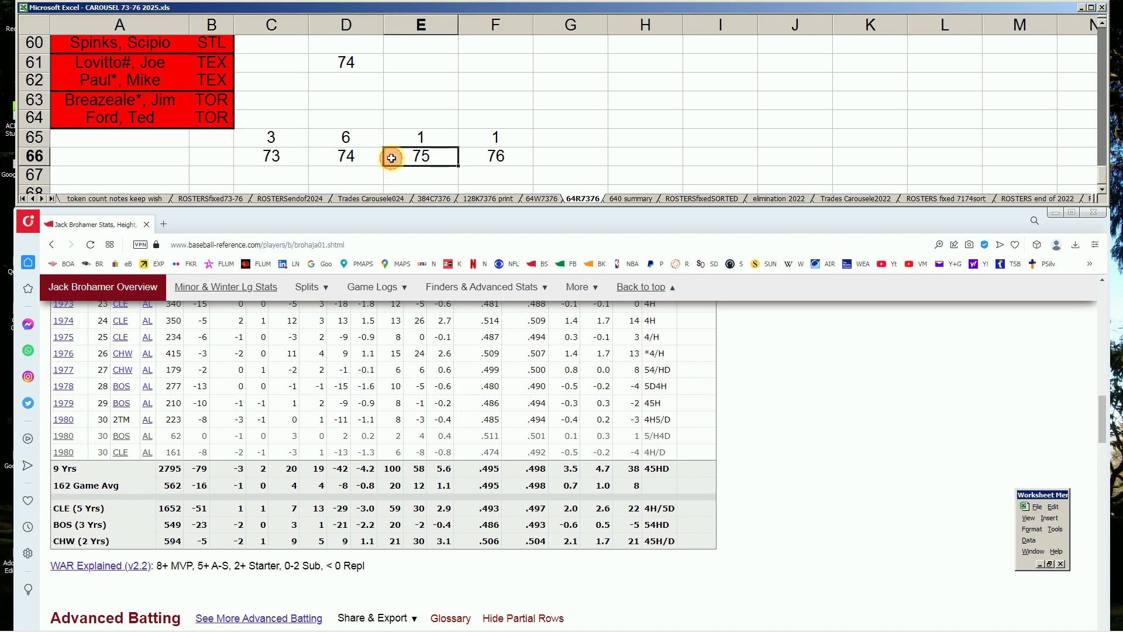